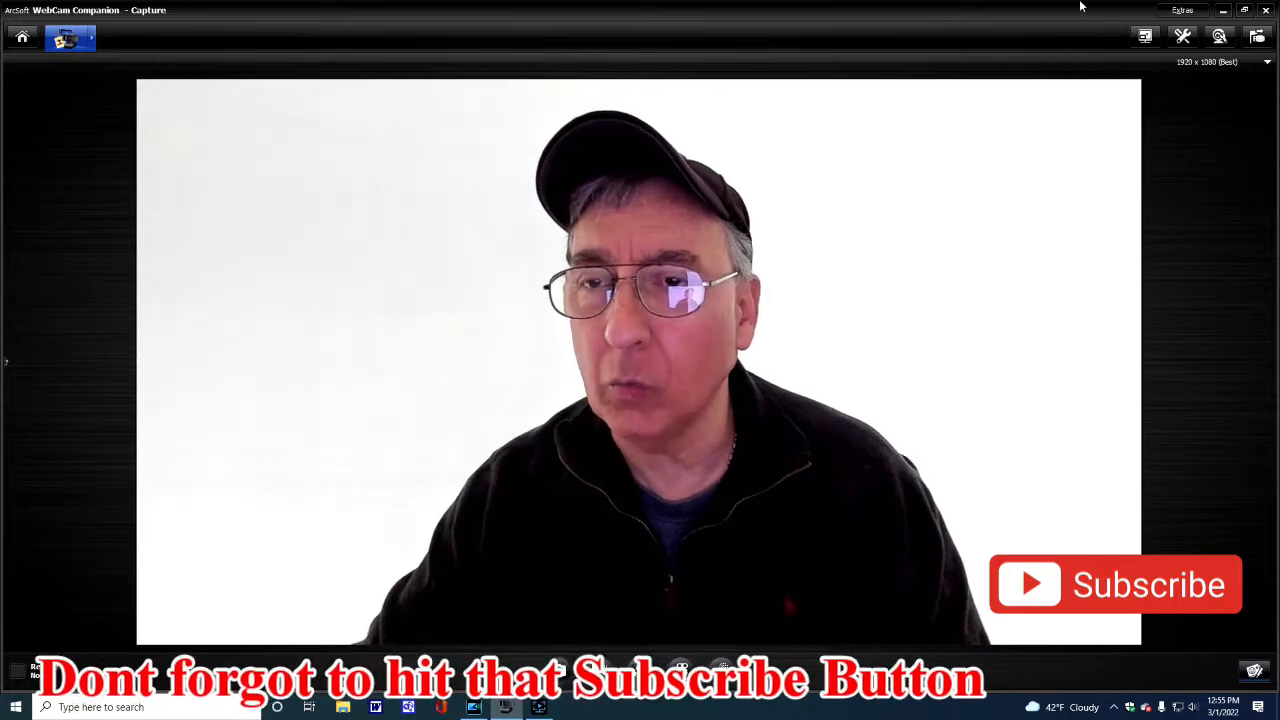
Step: Shrink the webcam window beside the editor and check the PowerDirector version and edition in its About information
click(1245, 12)
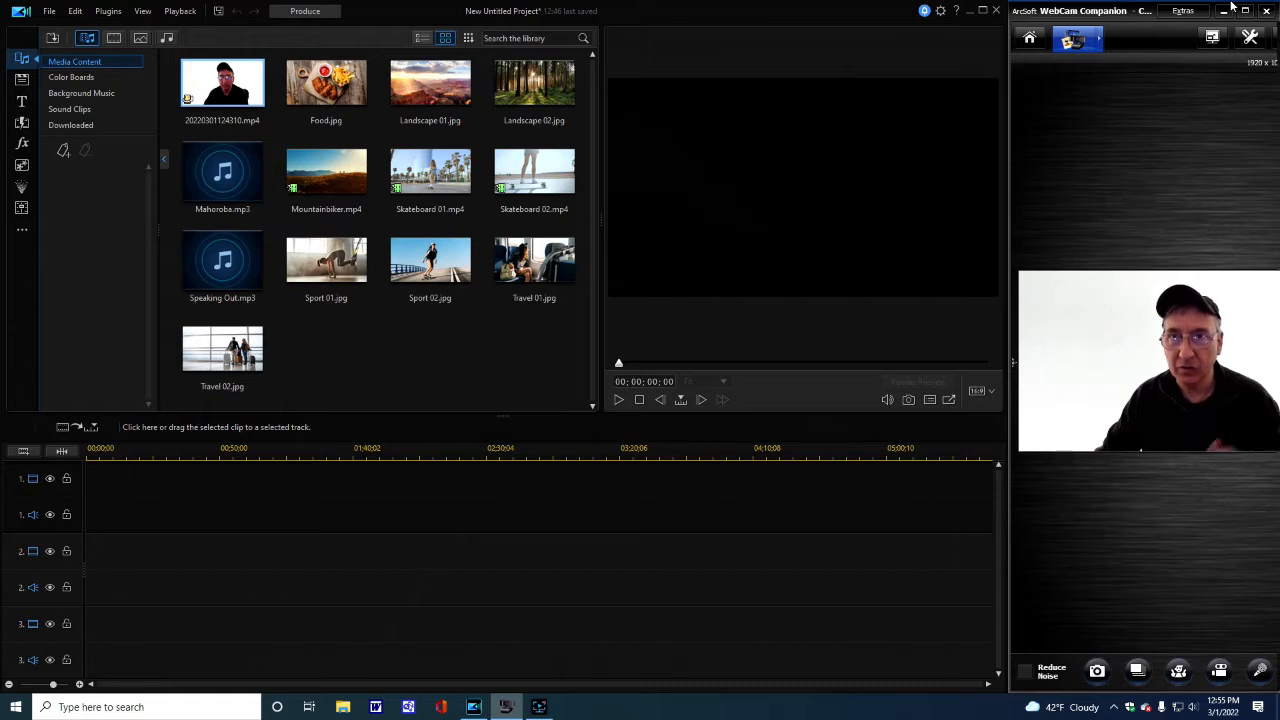
click(957, 12)
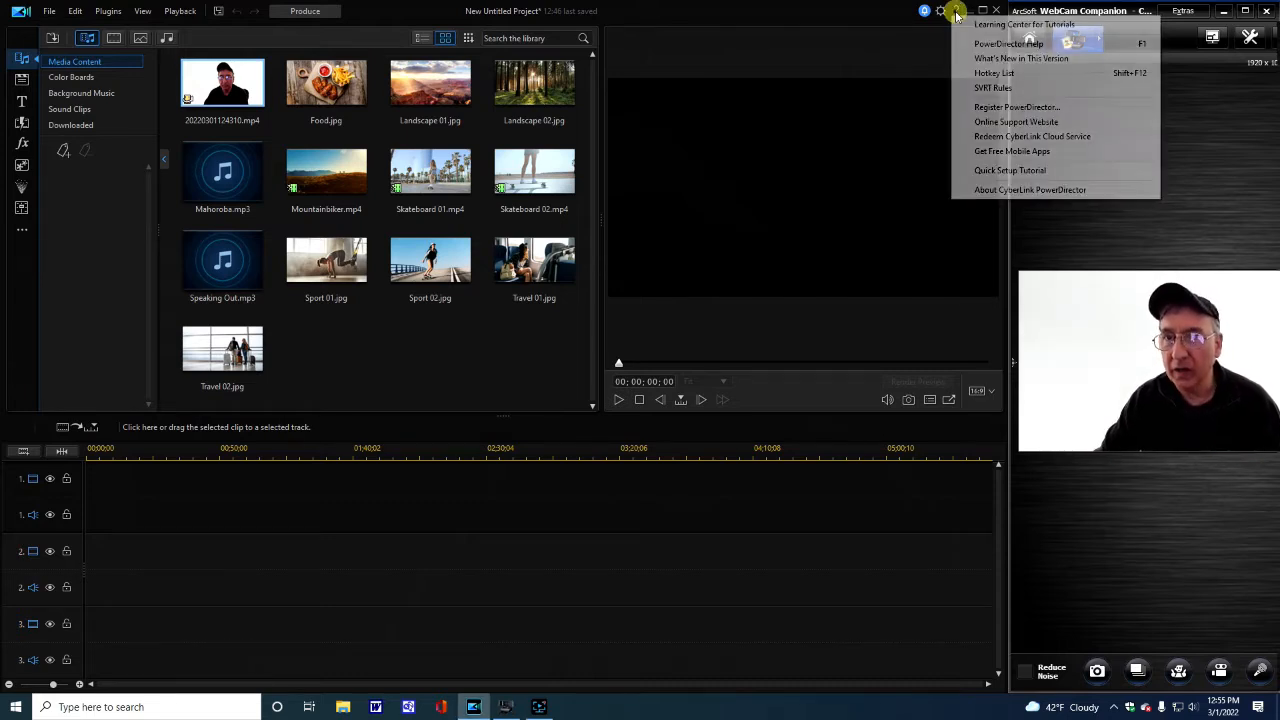
click(1012, 190)
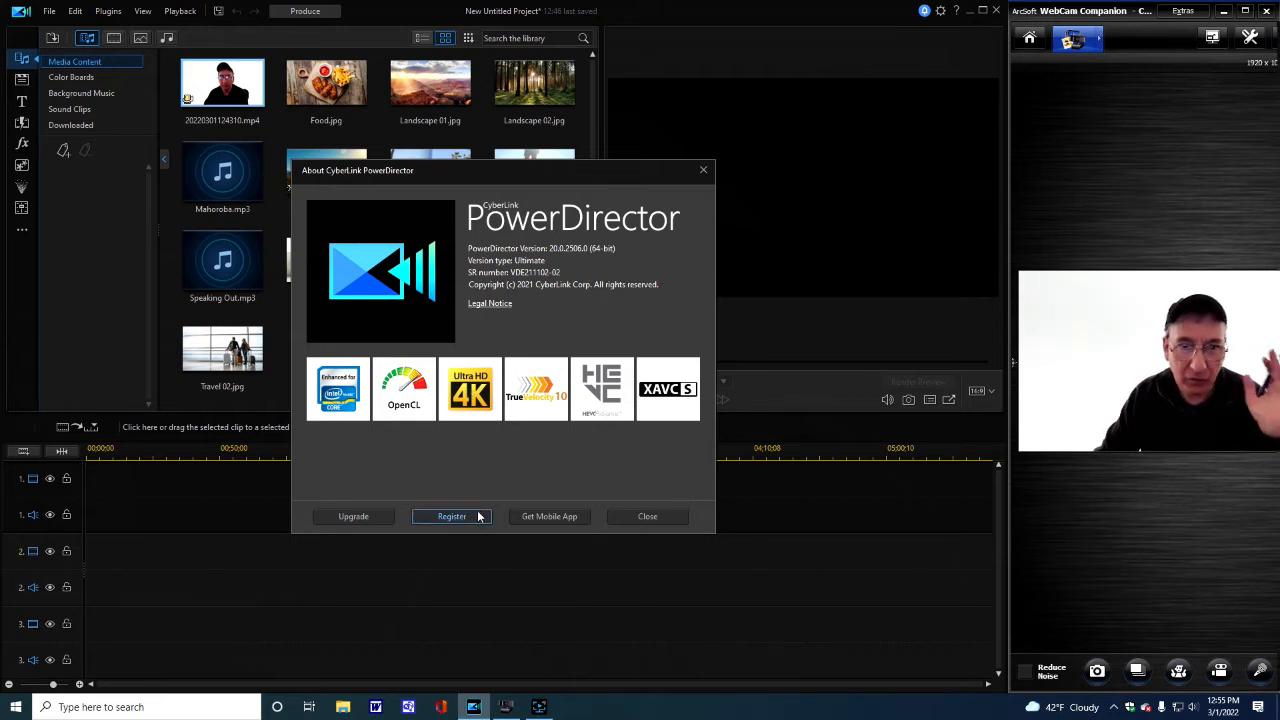
click(705, 172)
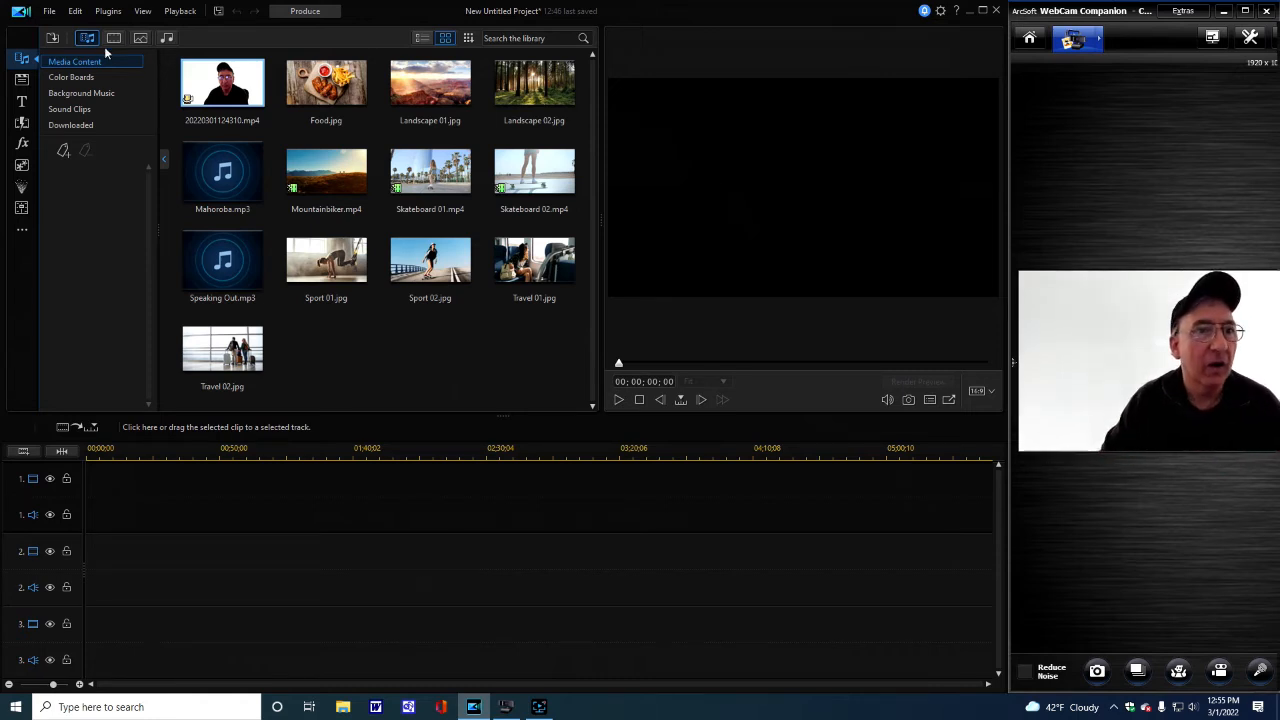
Step: Place the custom title "Lets talk ebay white" on the first video track and try to take a snapshot of the preview
click(23, 102)
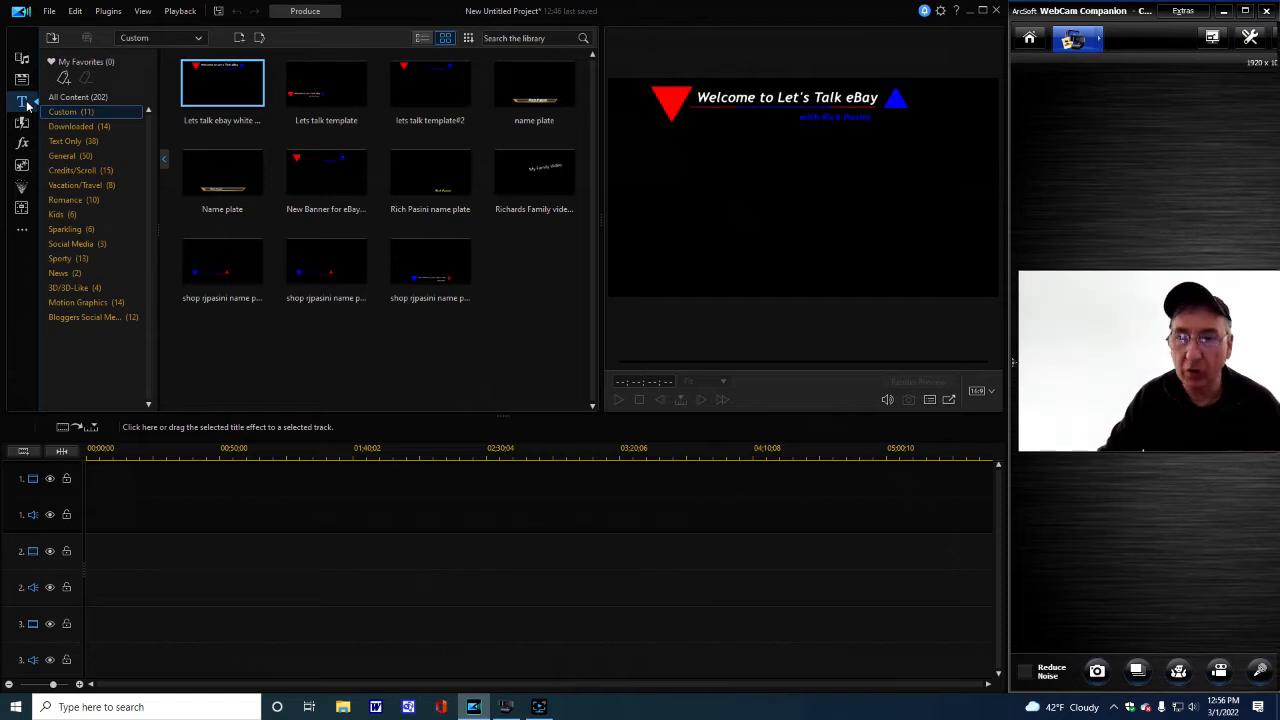
click(183, 92)
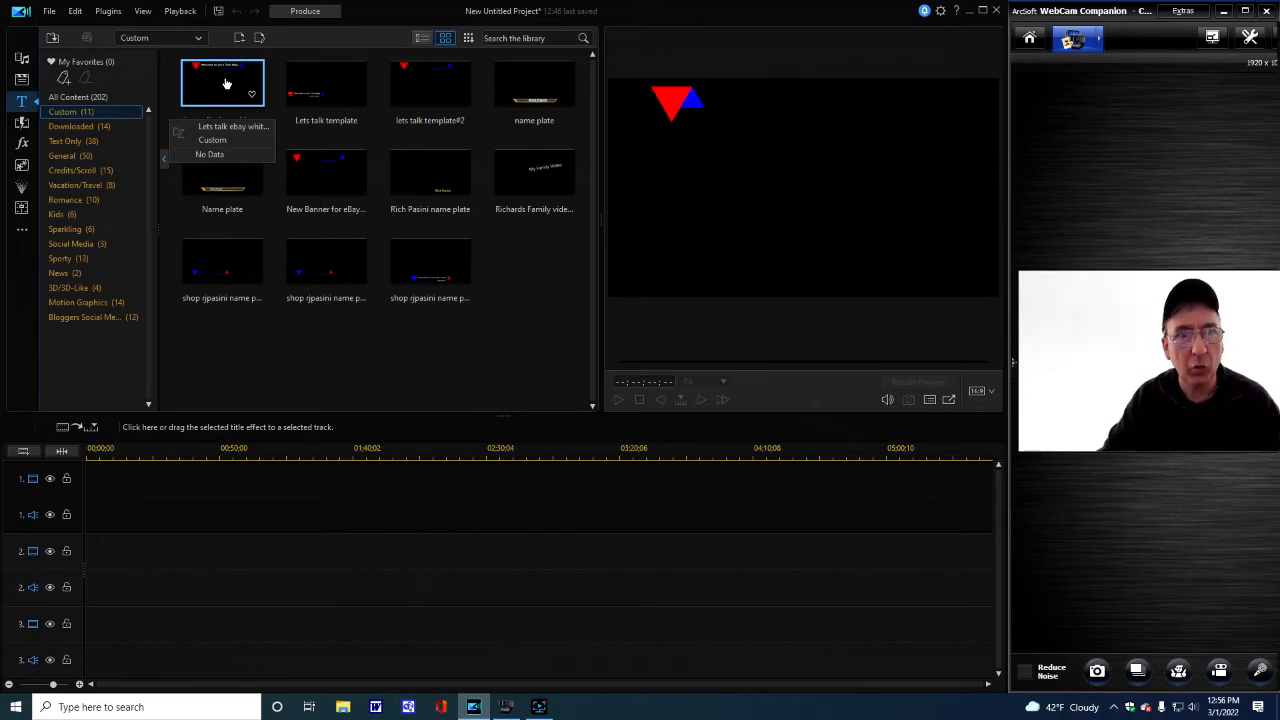
drag(225, 82, 83, 480)
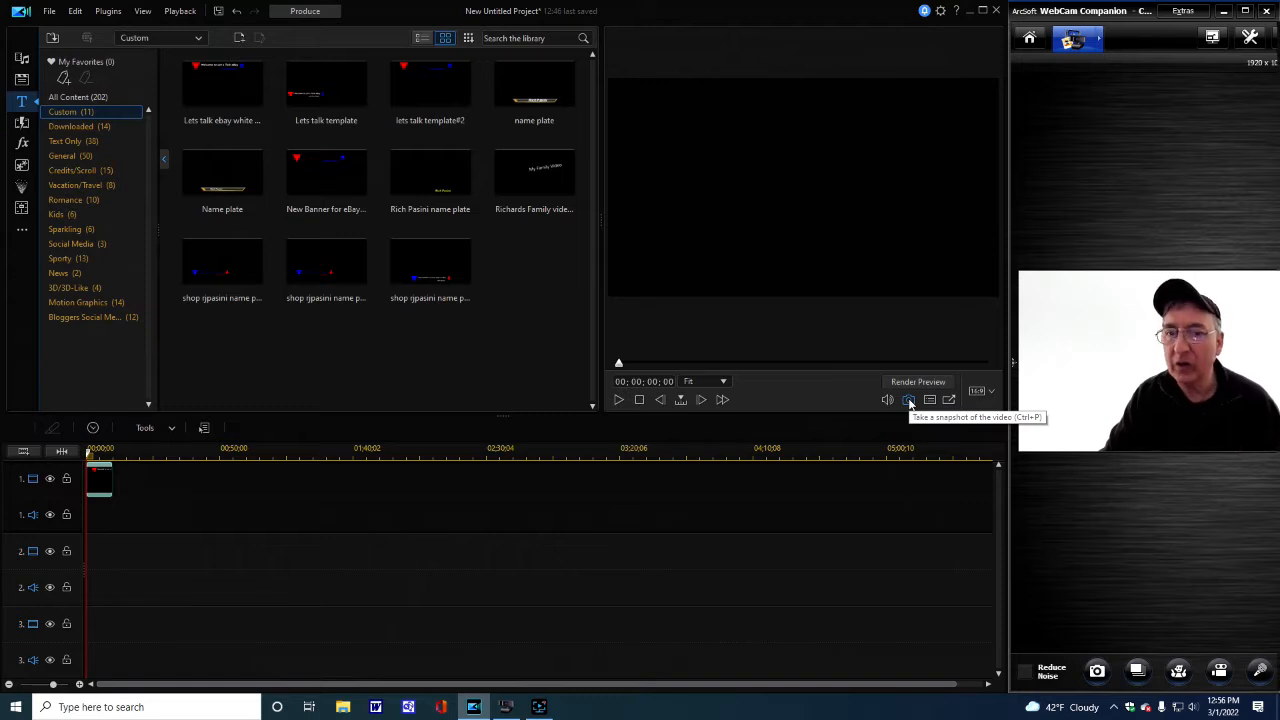
click(909, 400)
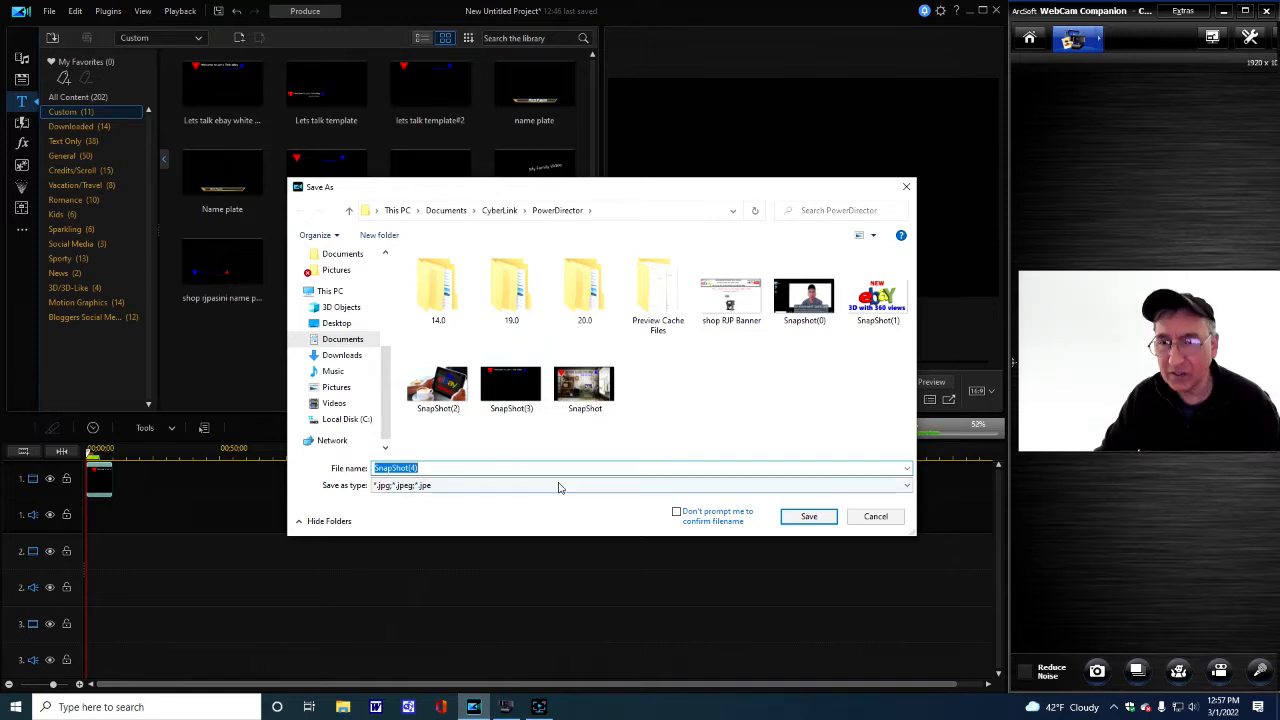
click(875, 516)
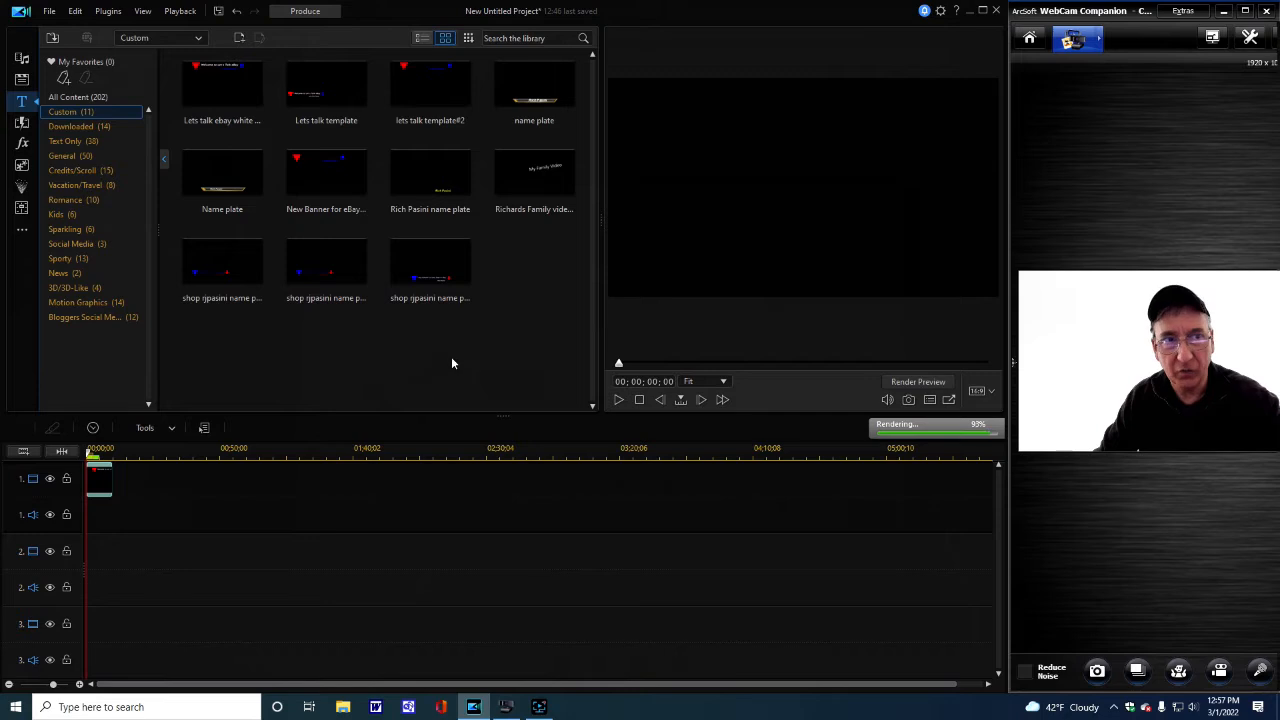
Step: Start a new project and discard the unsaved changes to the current one
click(49, 11)
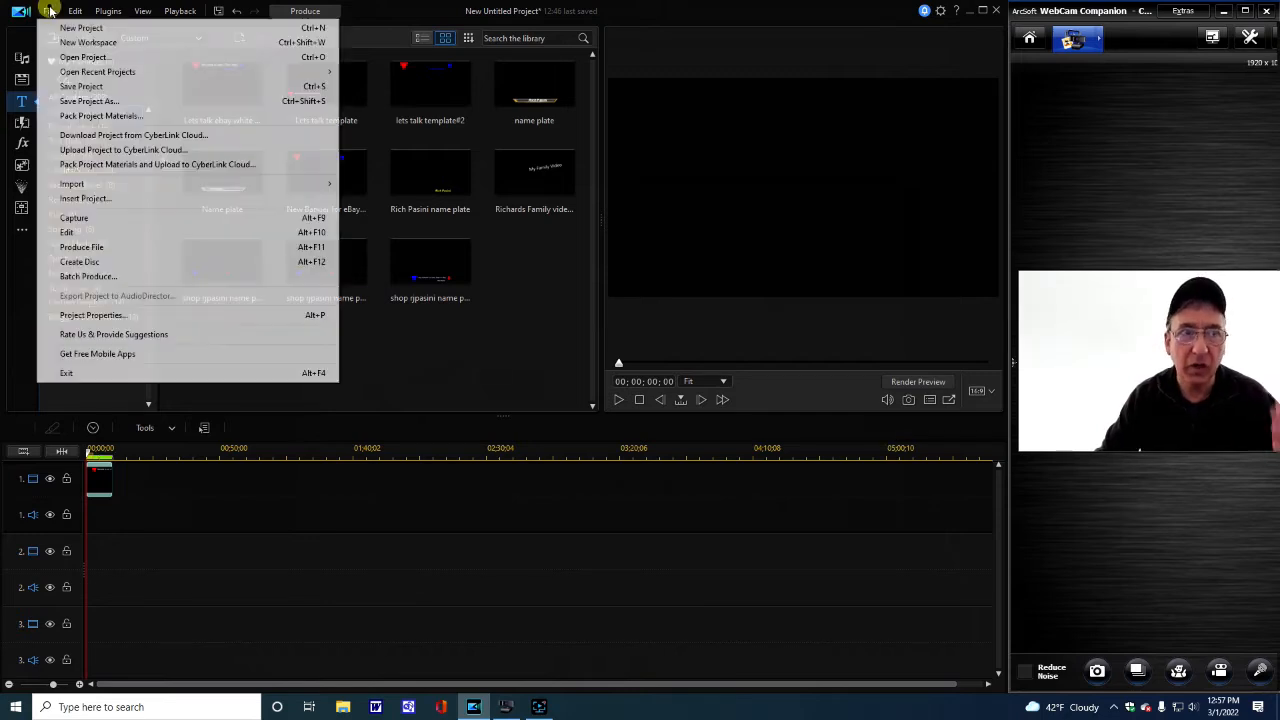
click(100, 28)
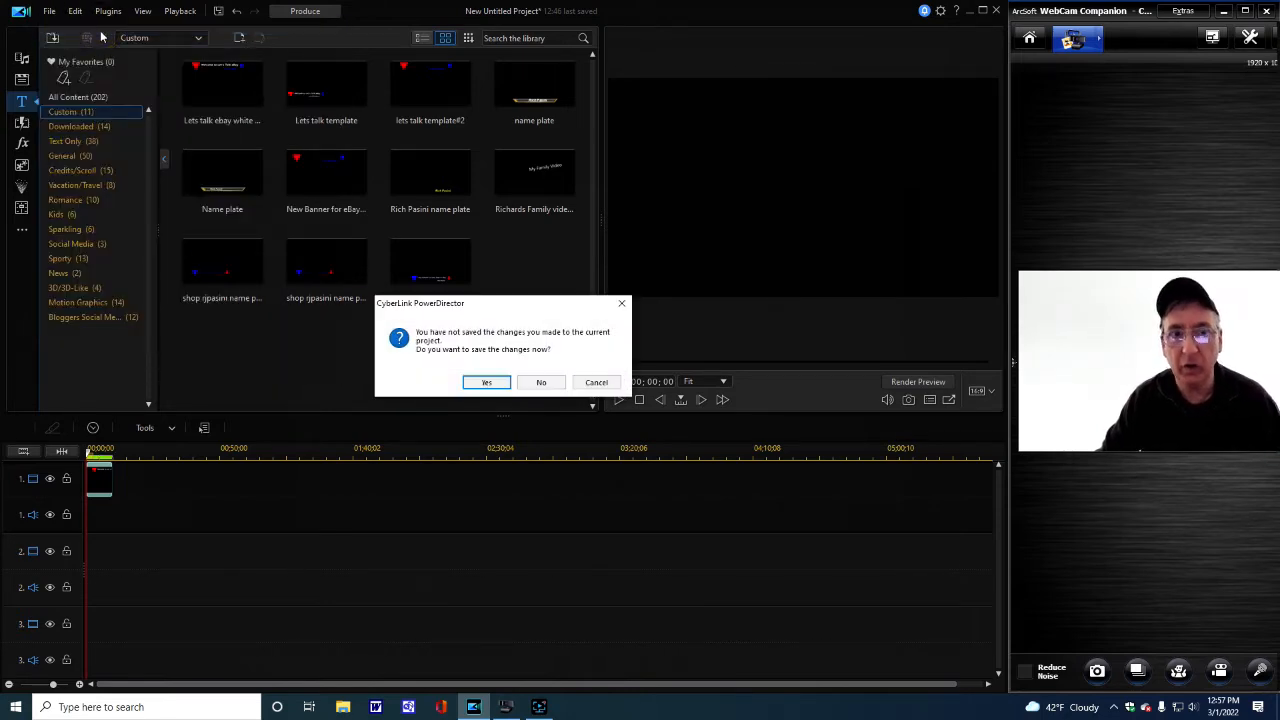
click(545, 382)
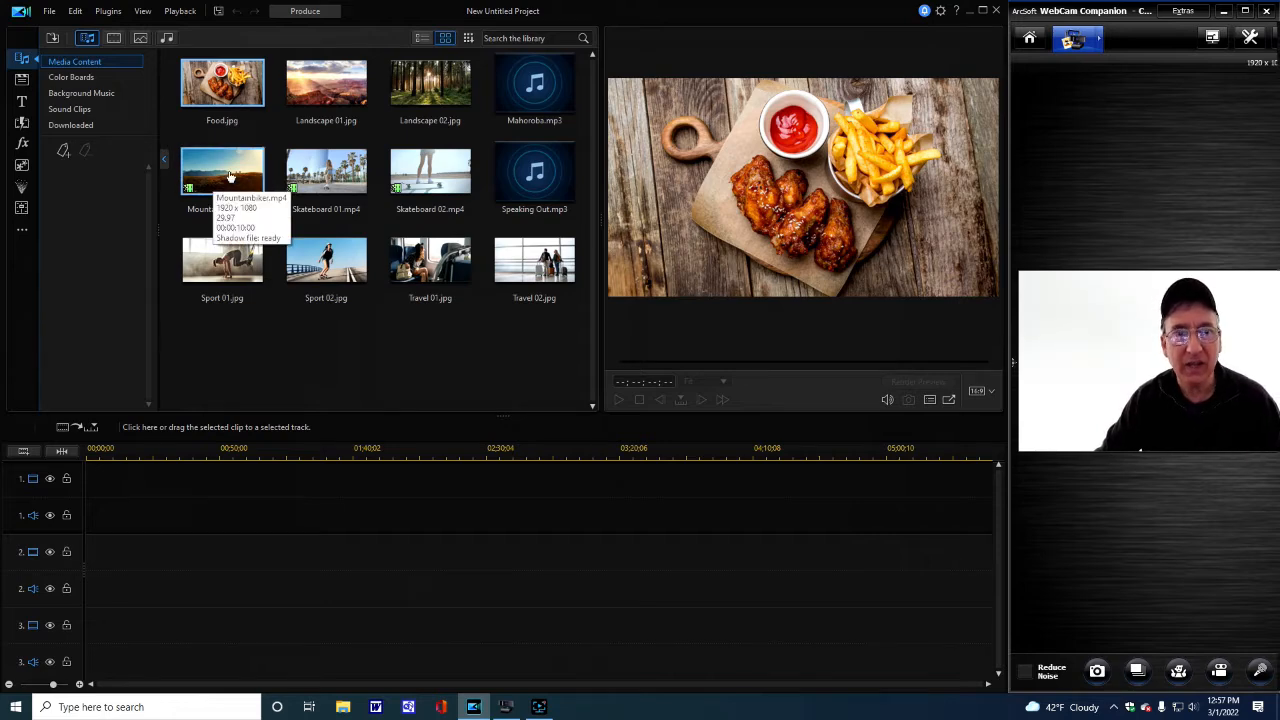
Step: Try a snapshot with Landscape 01.jpg on the first video track, and remove the image from the timeline
drag(318, 90, 90, 500)
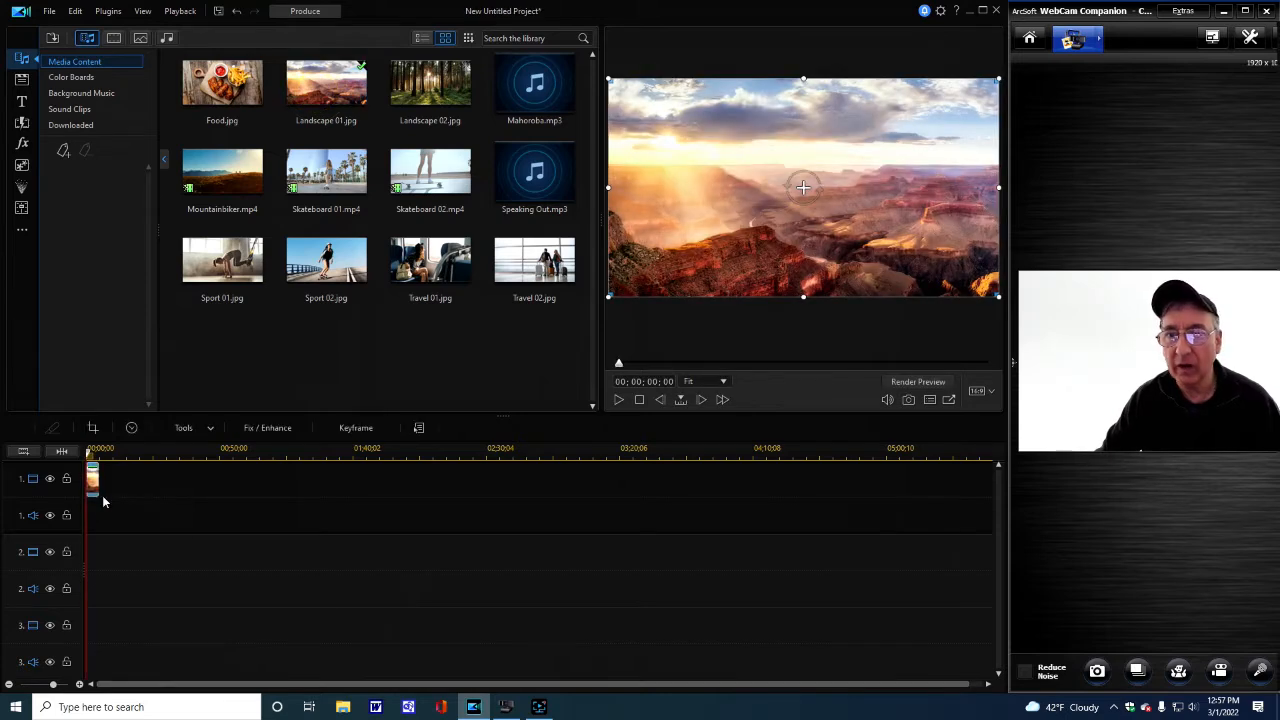
click(908, 399)
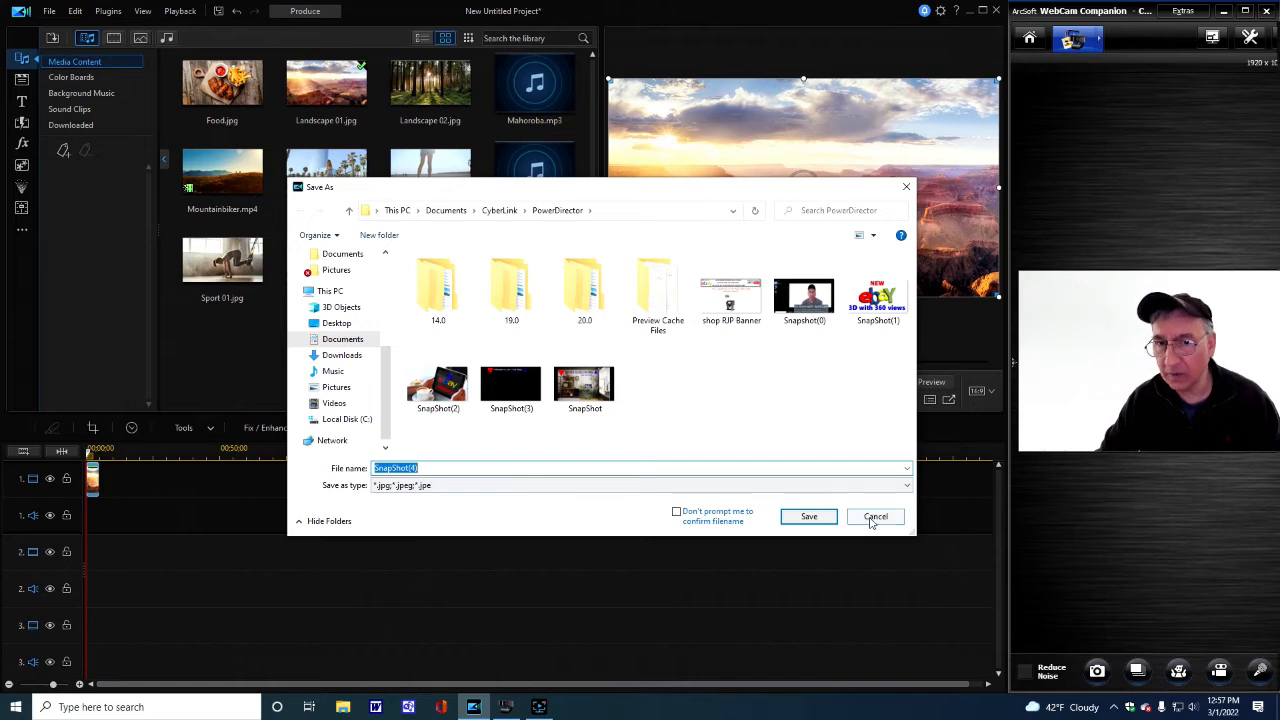
click(876, 517)
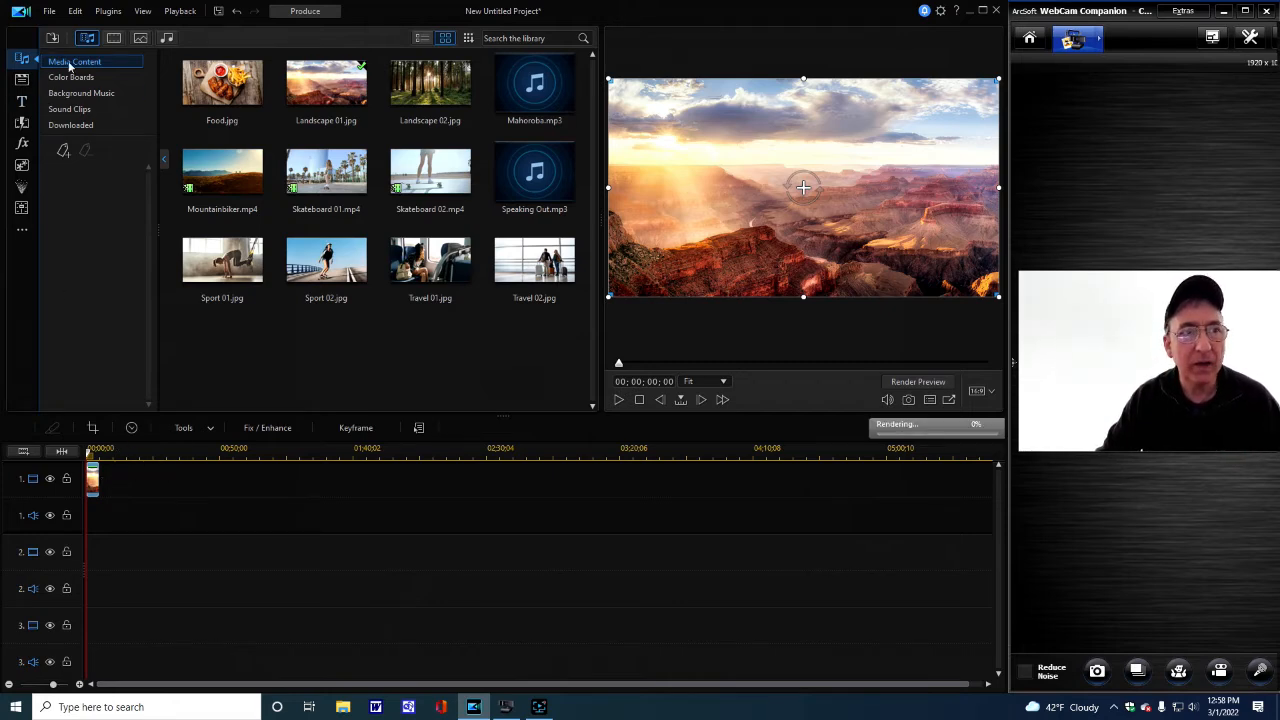
right_click(94, 480)
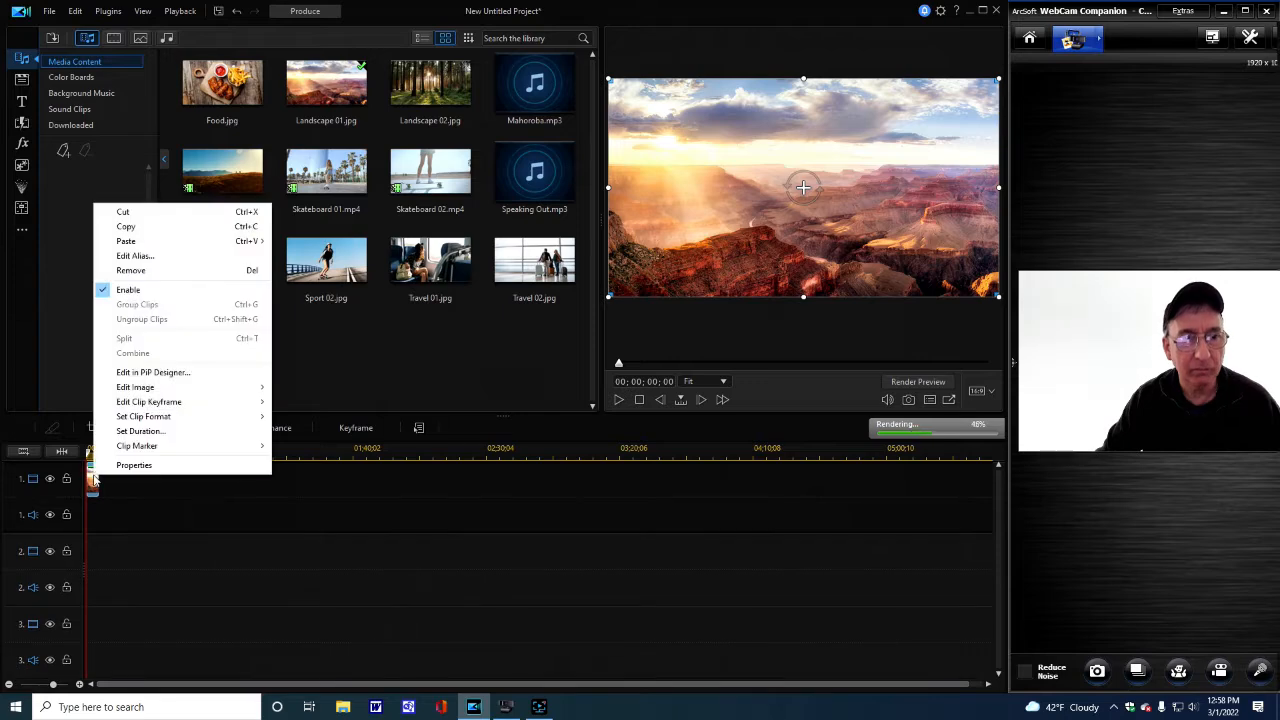
click(130, 270)
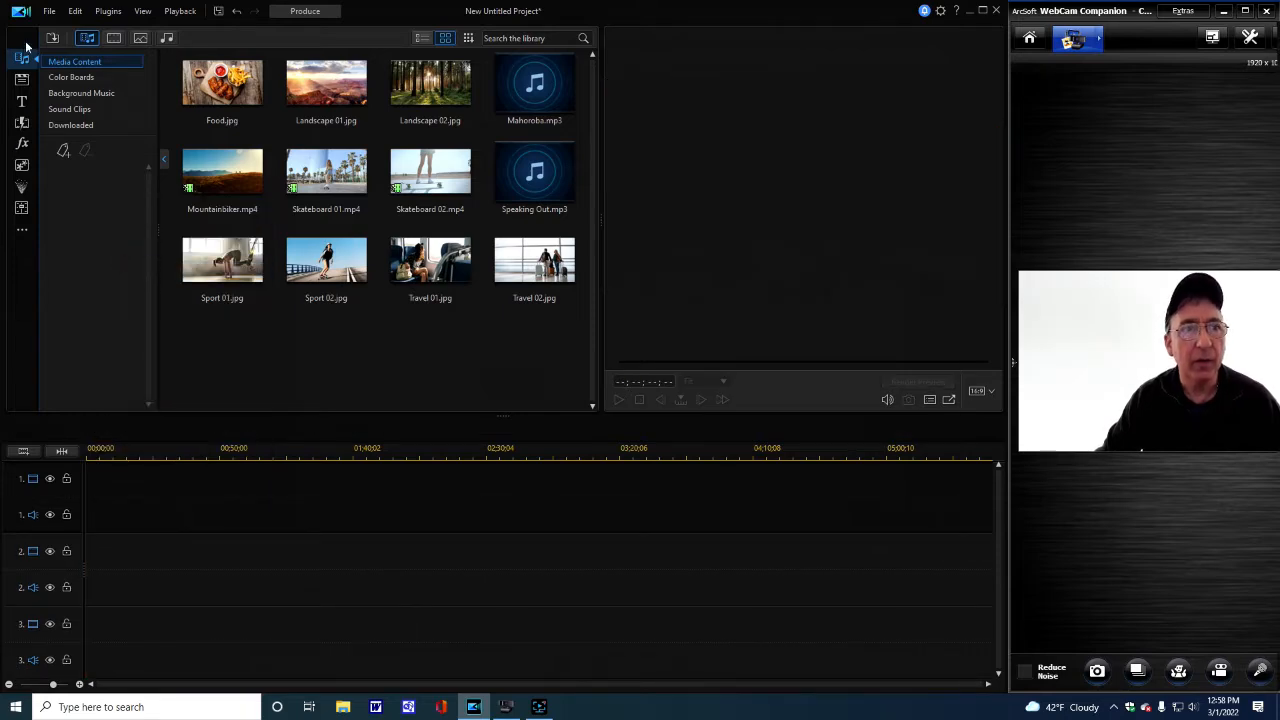
Step: Preview the custom title "lets talk template#2" on the first video track and remove it from the timeline
click(22, 103)
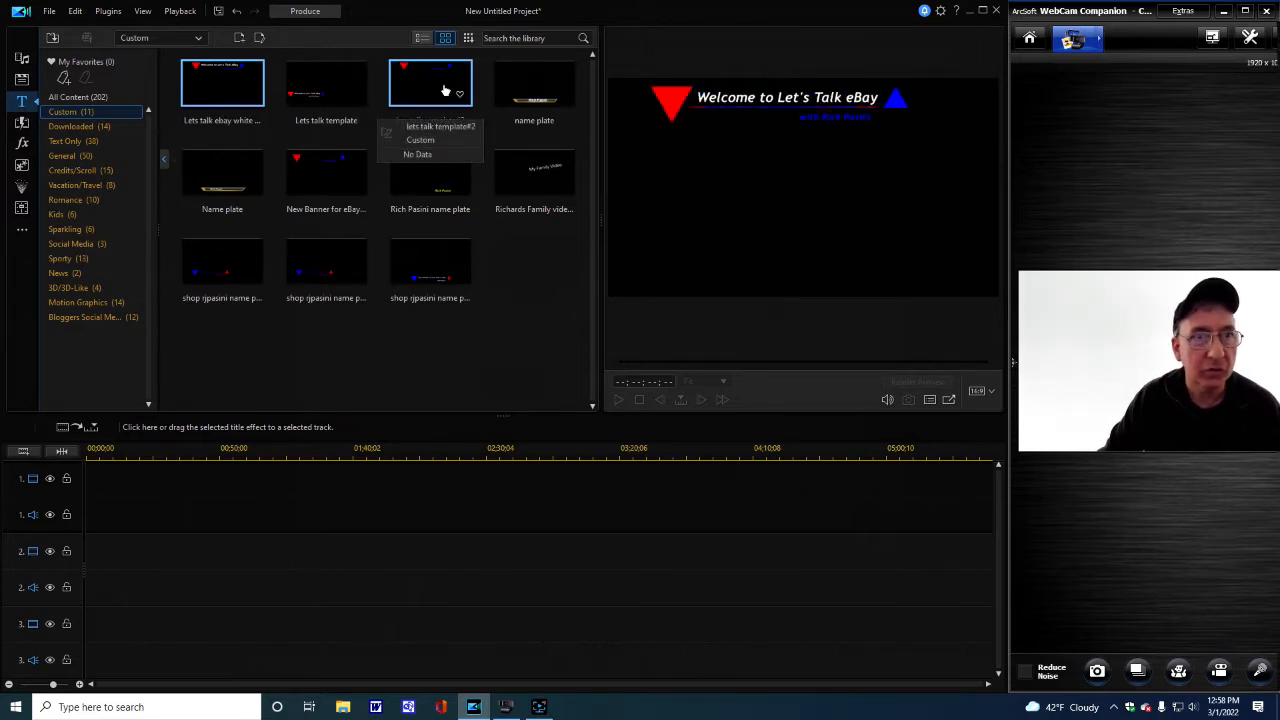
drag(444, 91, 76, 508)
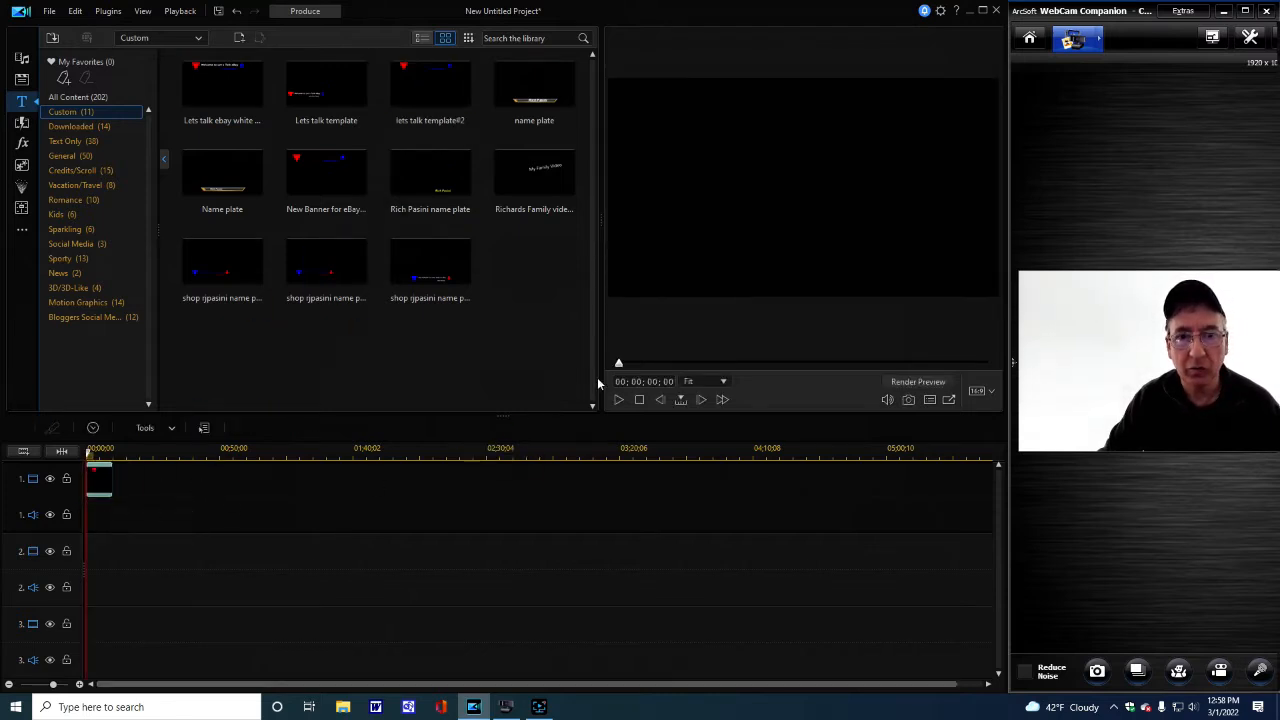
click(616, 399)
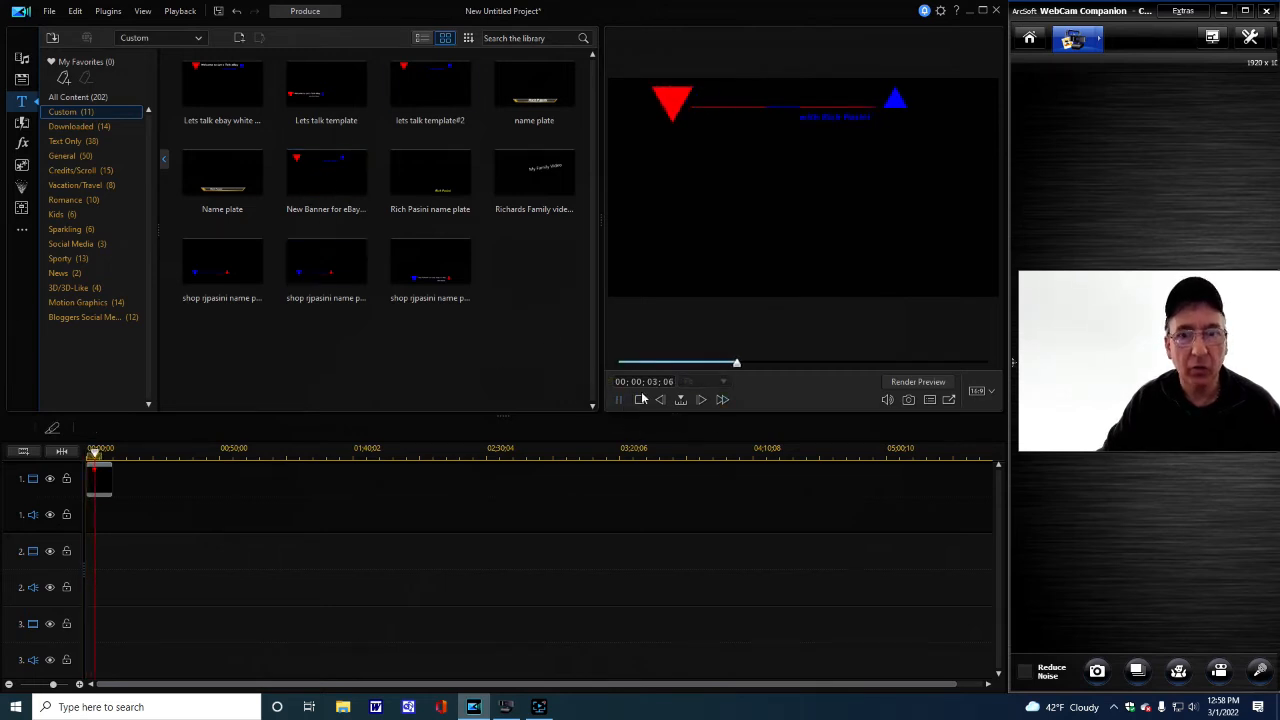
right_click(101, 480)
click(130, 487)
Step: Place the custom title "Lets talk ebay white" at the start of the first video track and preview it
drag(222, 85, 80, 492)
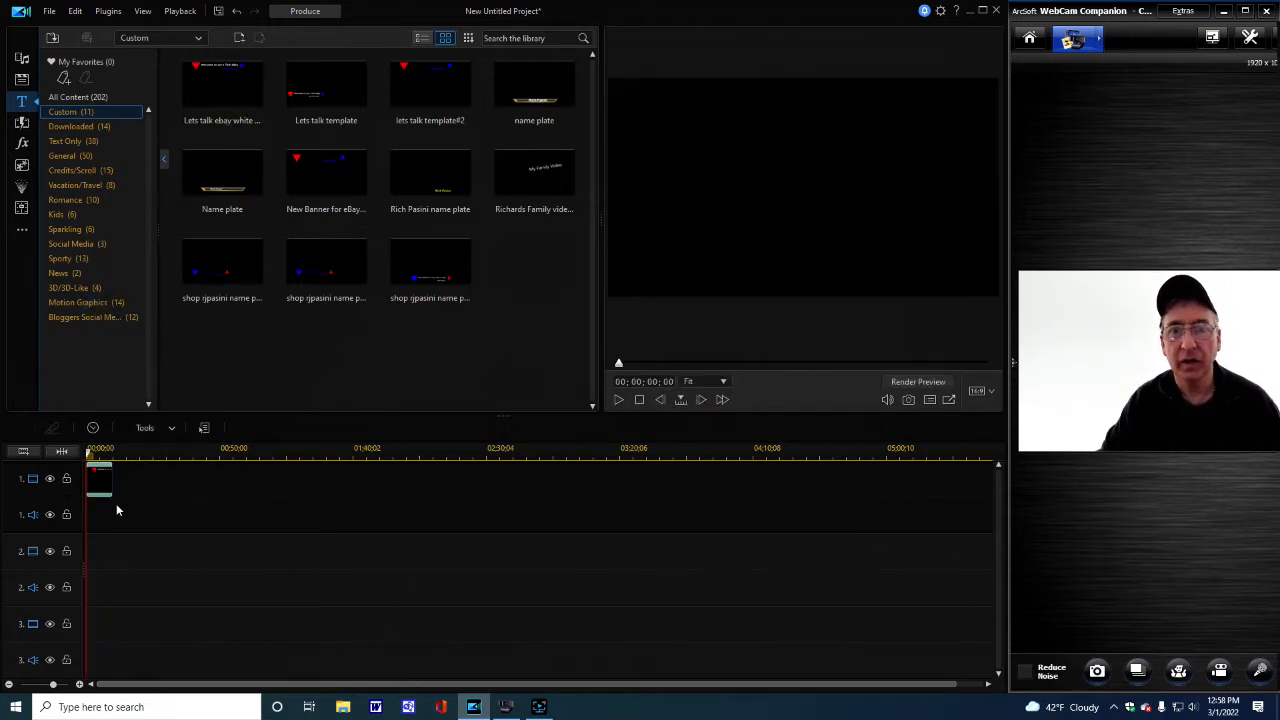
click(612, 402)
click(616, 400)
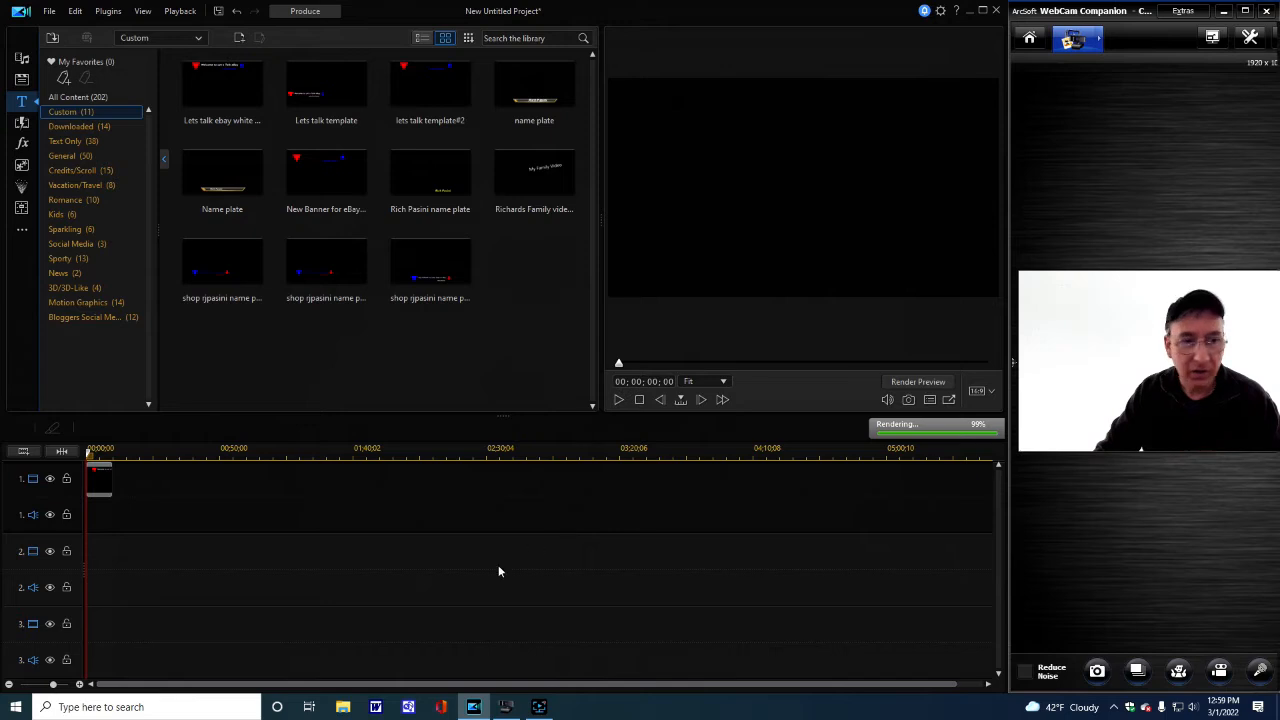
Step: Switch to the Snipping Tool and place its window above the webcam picture, clear of the video preview
click(57, 707)
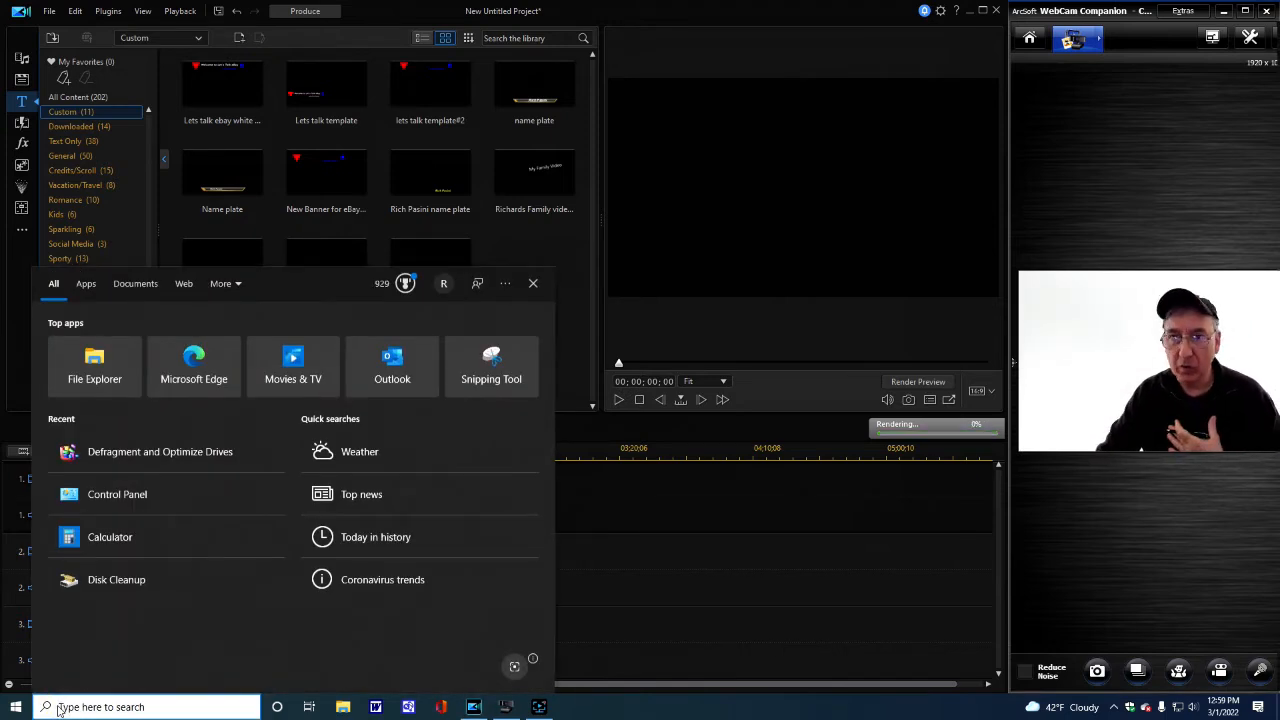
click(471, 384)
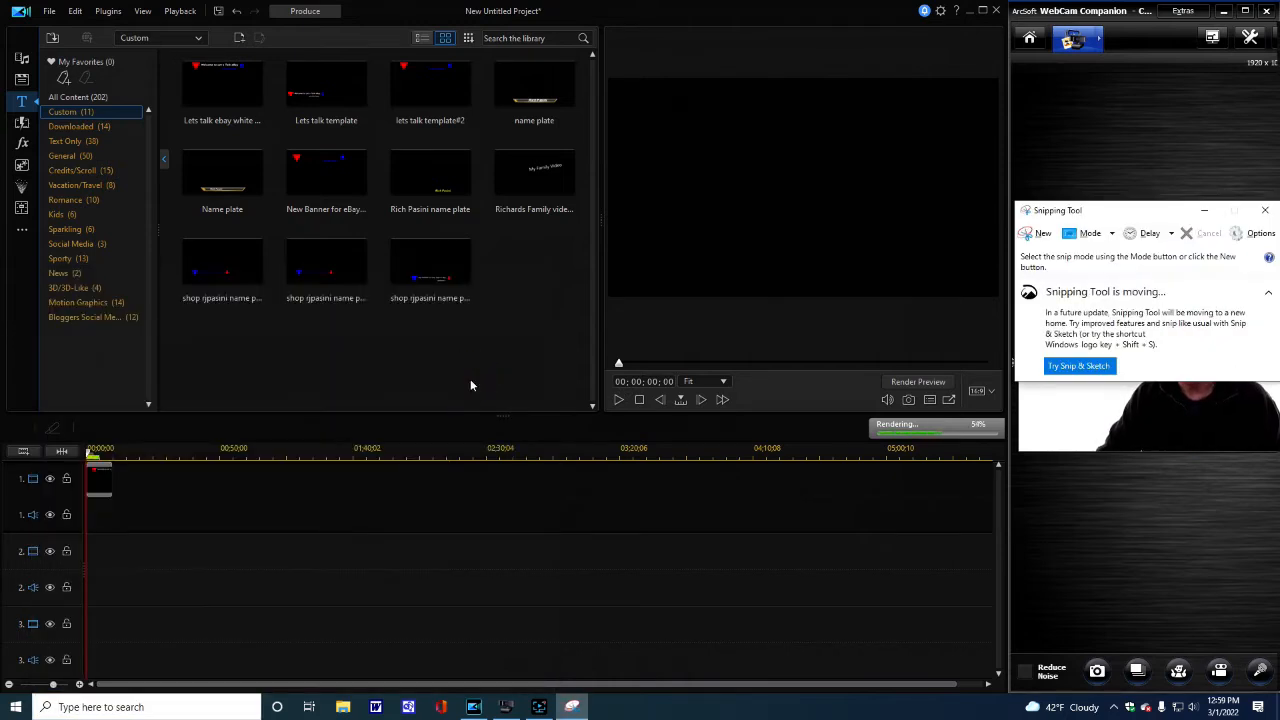
drag(1171, 215, 1174, 79)
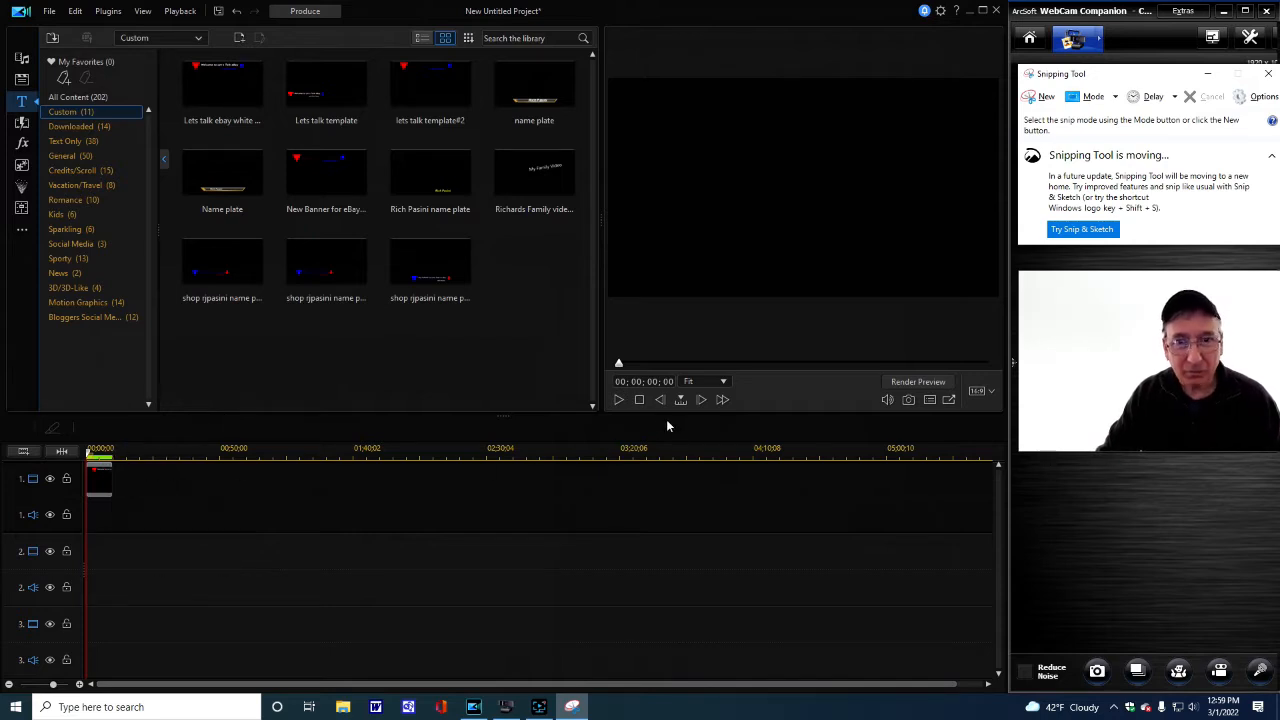
Step: Play the title, pause it at 00;00;03;10, and snip the "Welcome to Let's Talk eBay" banner from the preview
click(620, 399)
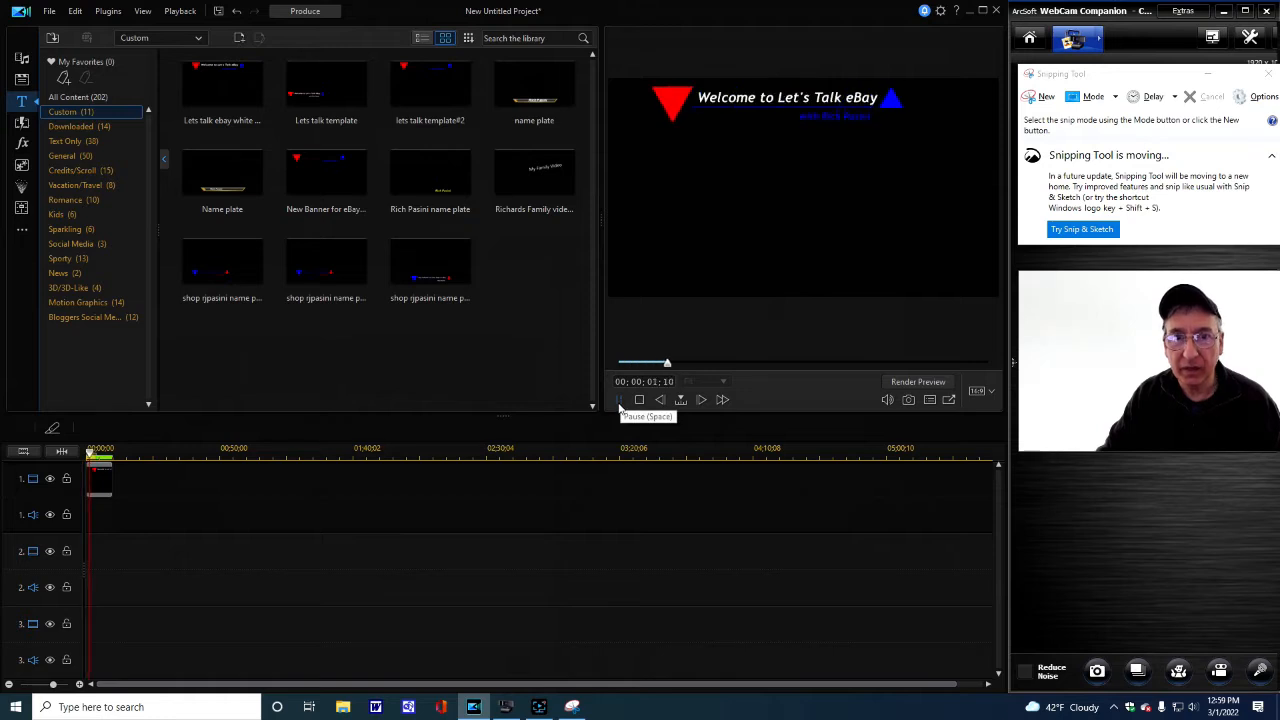
click(620, 399)
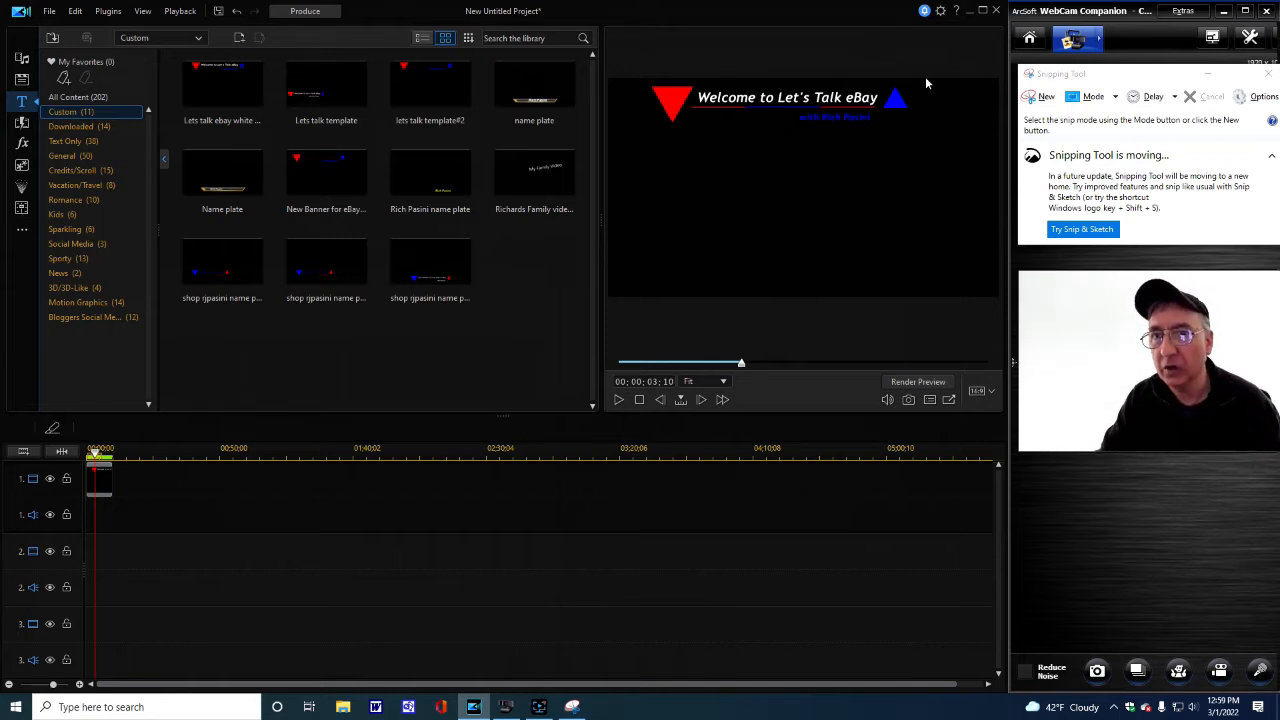
click(1047, 98)
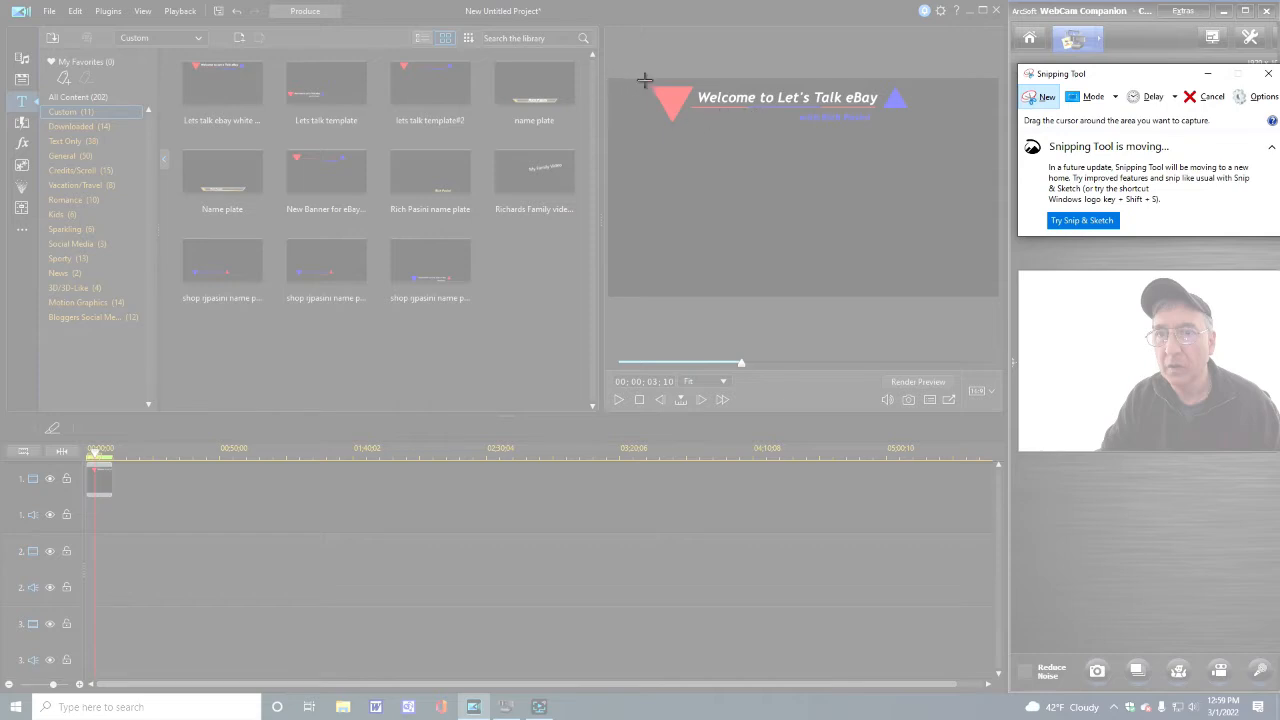
drag(647, 81, 916, 127)
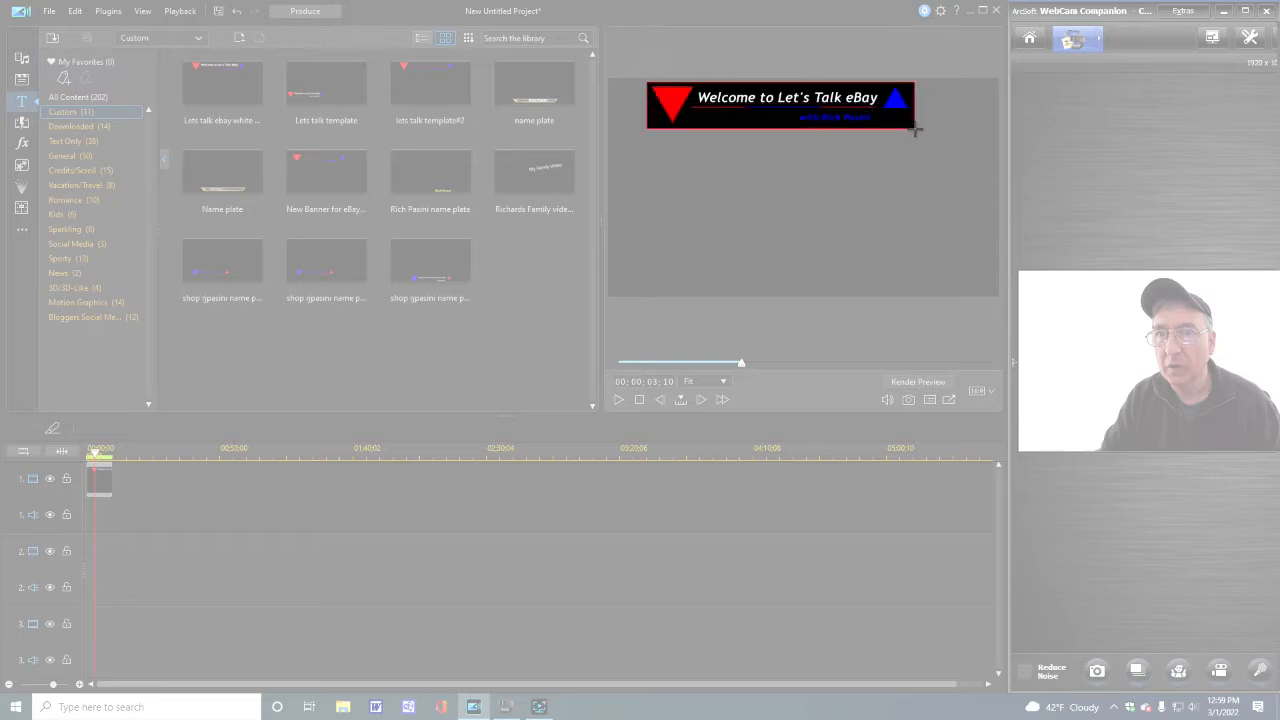
drag(915, 128, 915, 128)
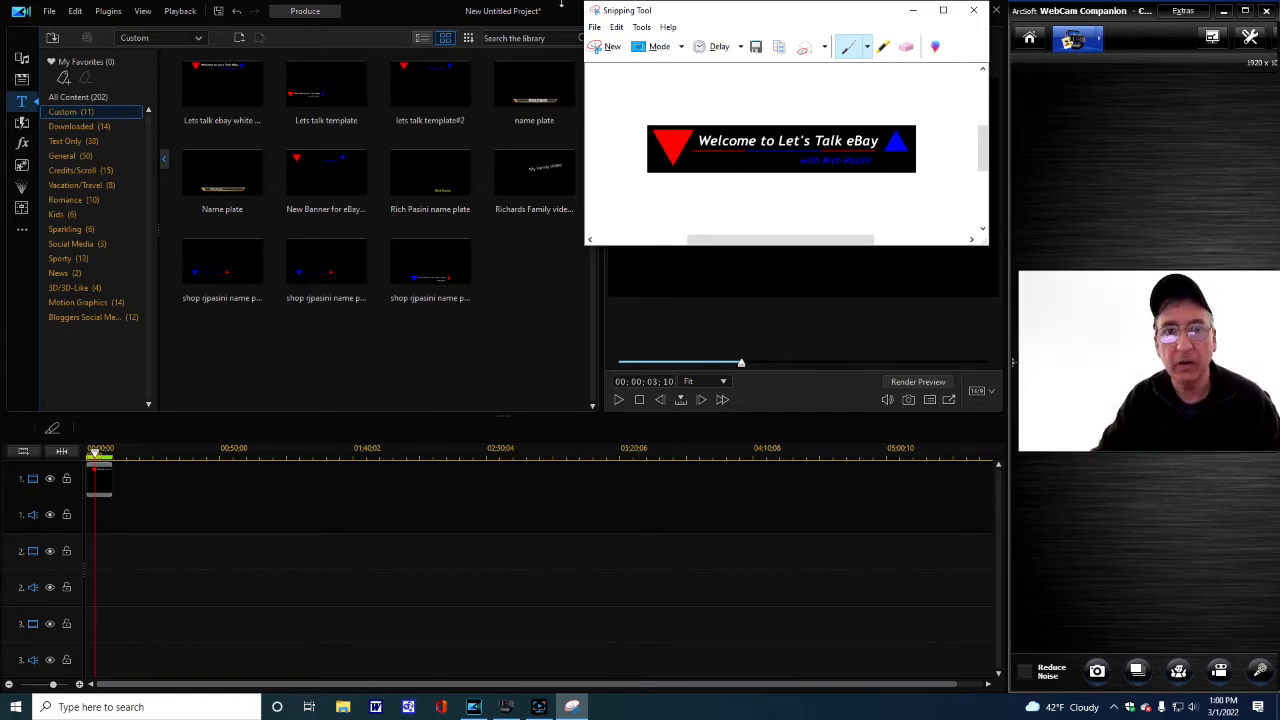
Step: Save the snip as PDU20 in PNG format in the Pictures folder, replacing the existing file, and close the Snipping Tool
click(594, 27)
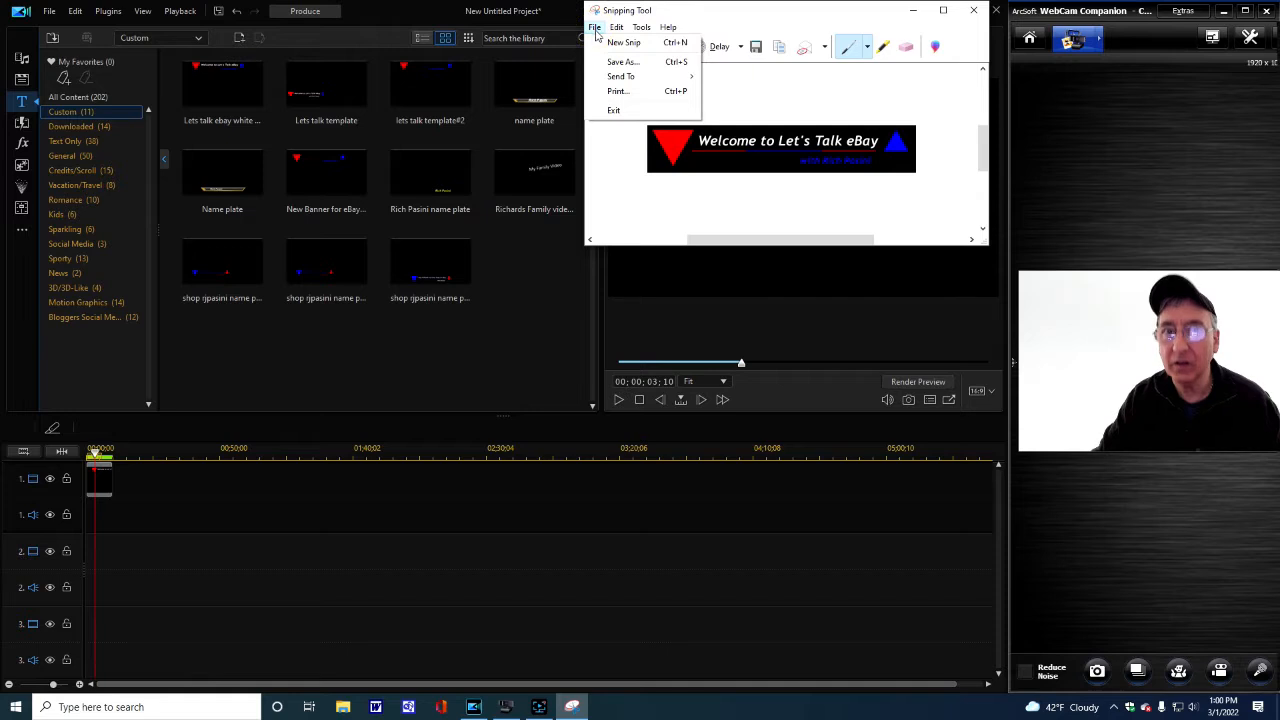
click(617, 62)
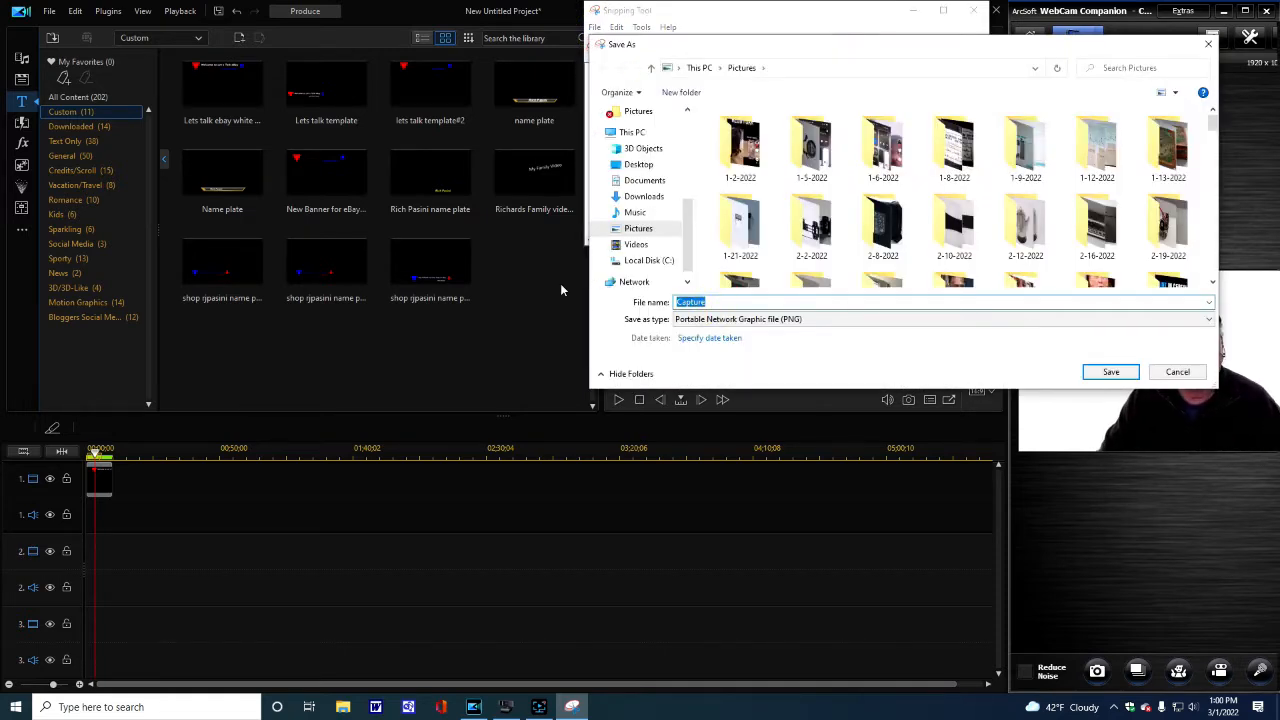
text(PDU)
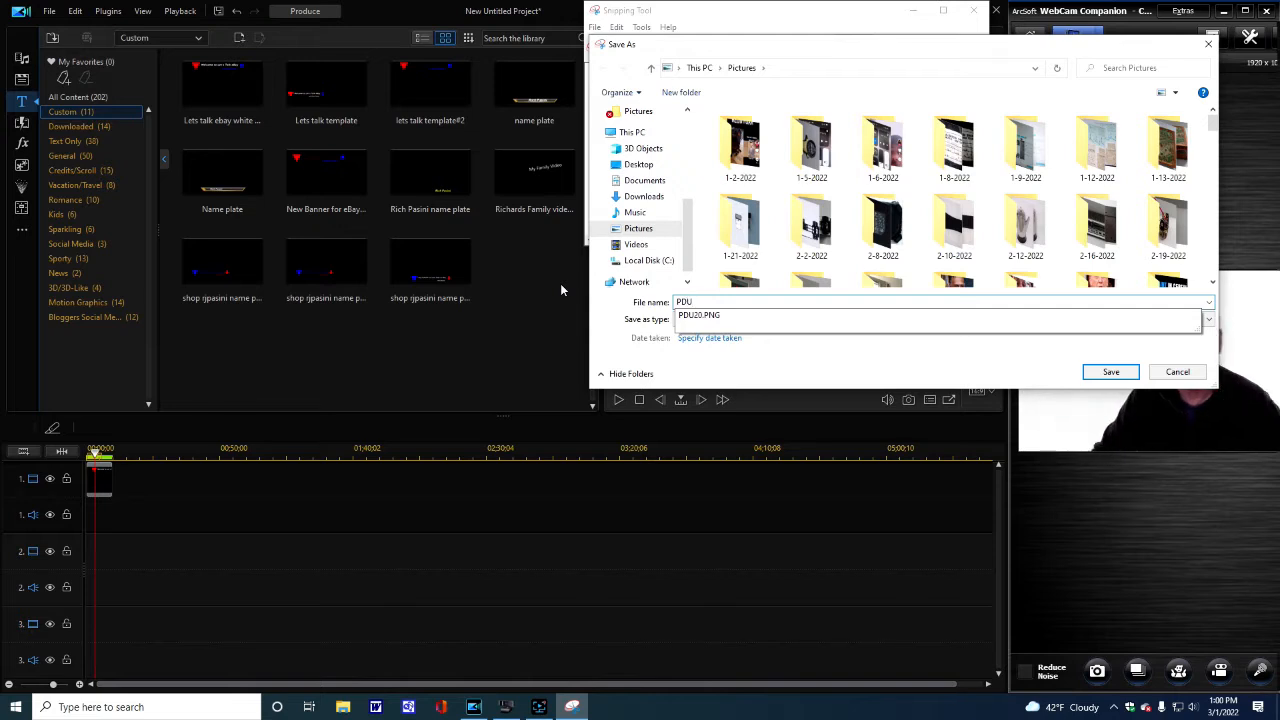
text(20)
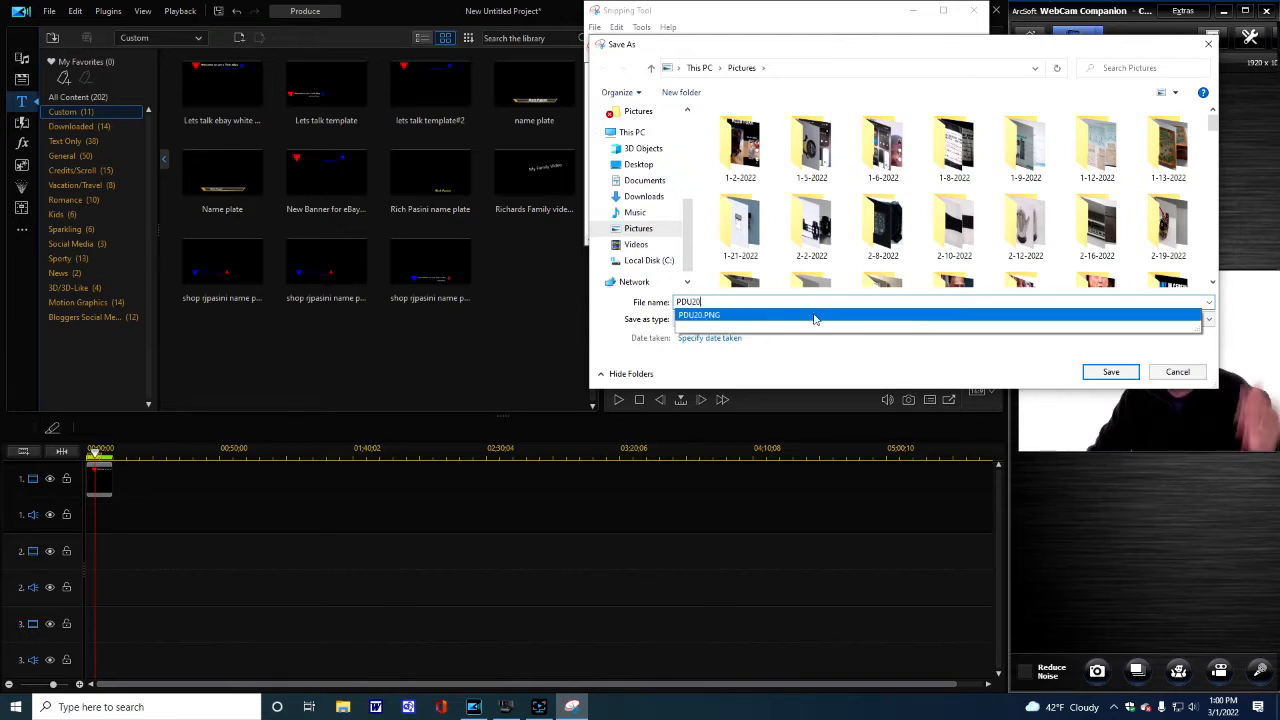
click(1106, 376)
click(1108, 373)
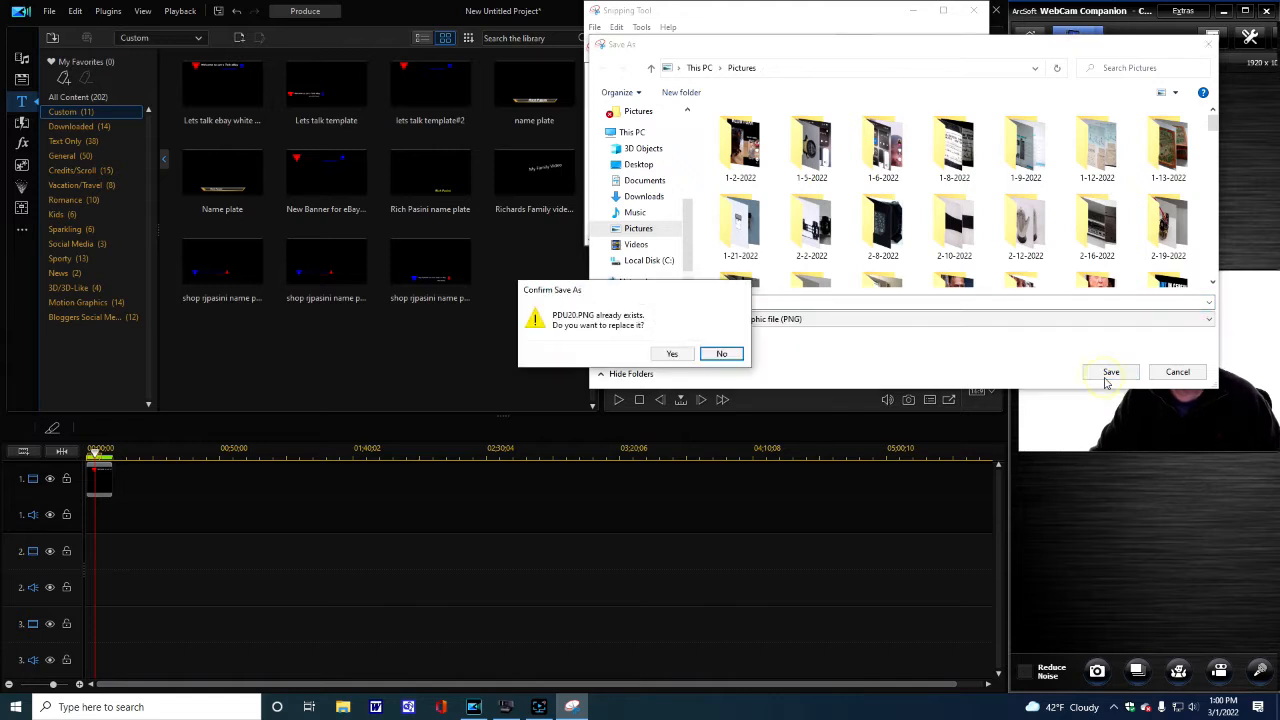
click(670, 352)
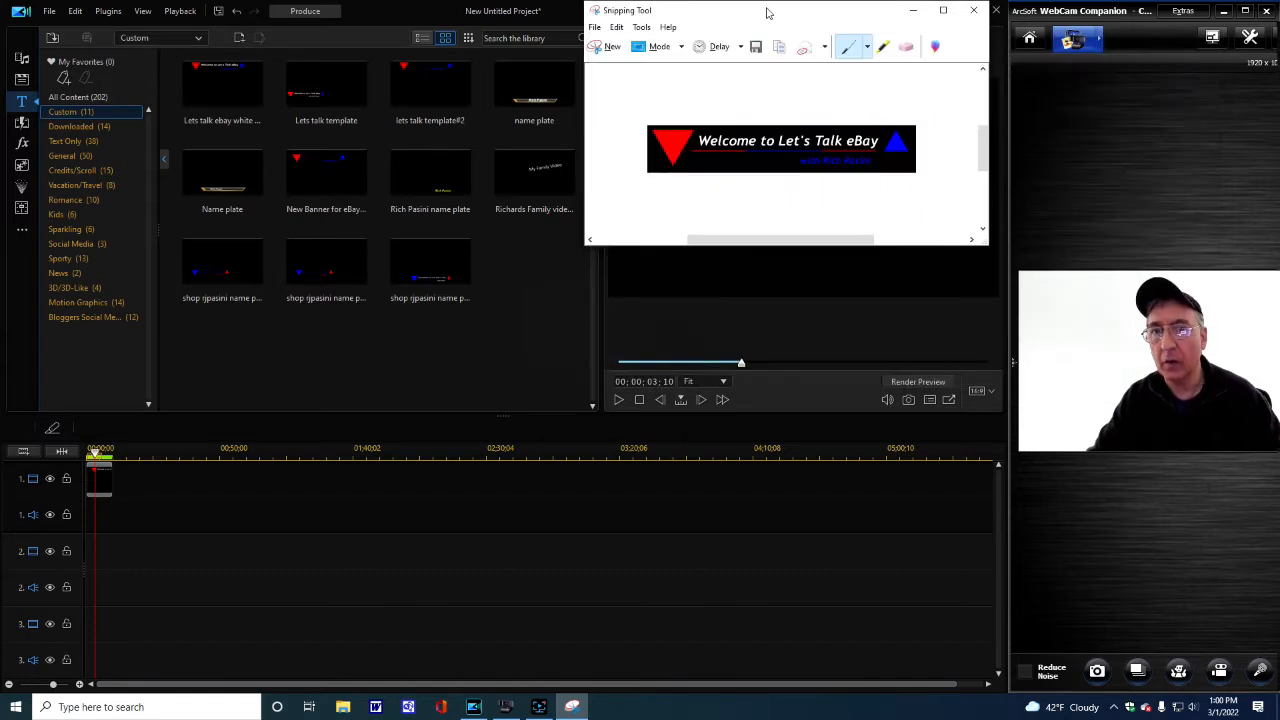
click(976, 11)
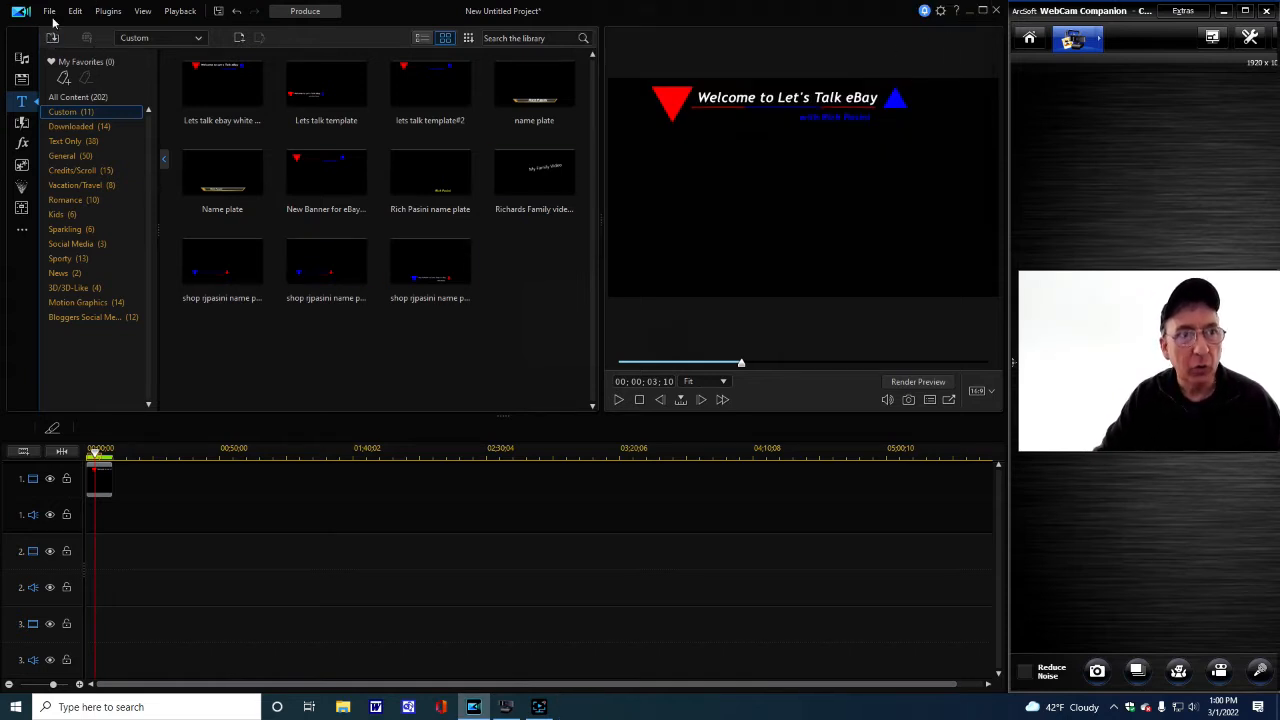
Step: Import the PDU20 image from the Pictures folder into the project's media library
click(18, 81)
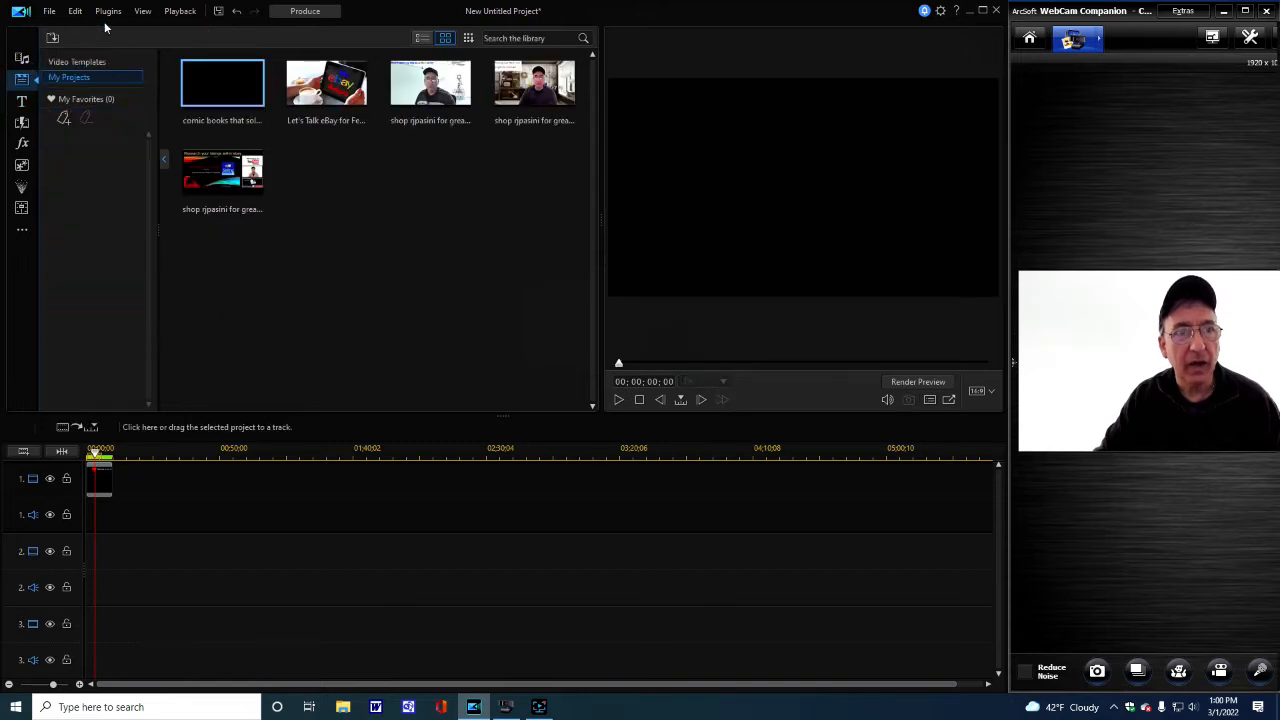
click(49, 13)
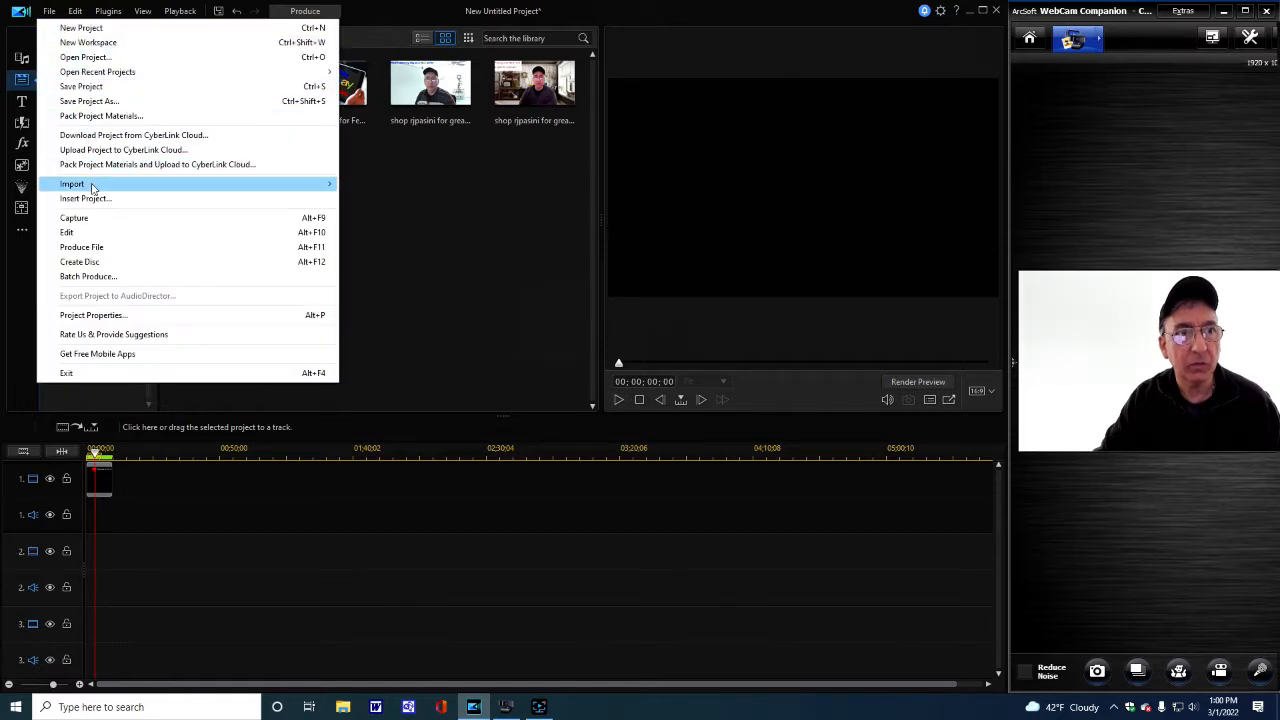
mouse_move(92, 187)
click(378, 186)
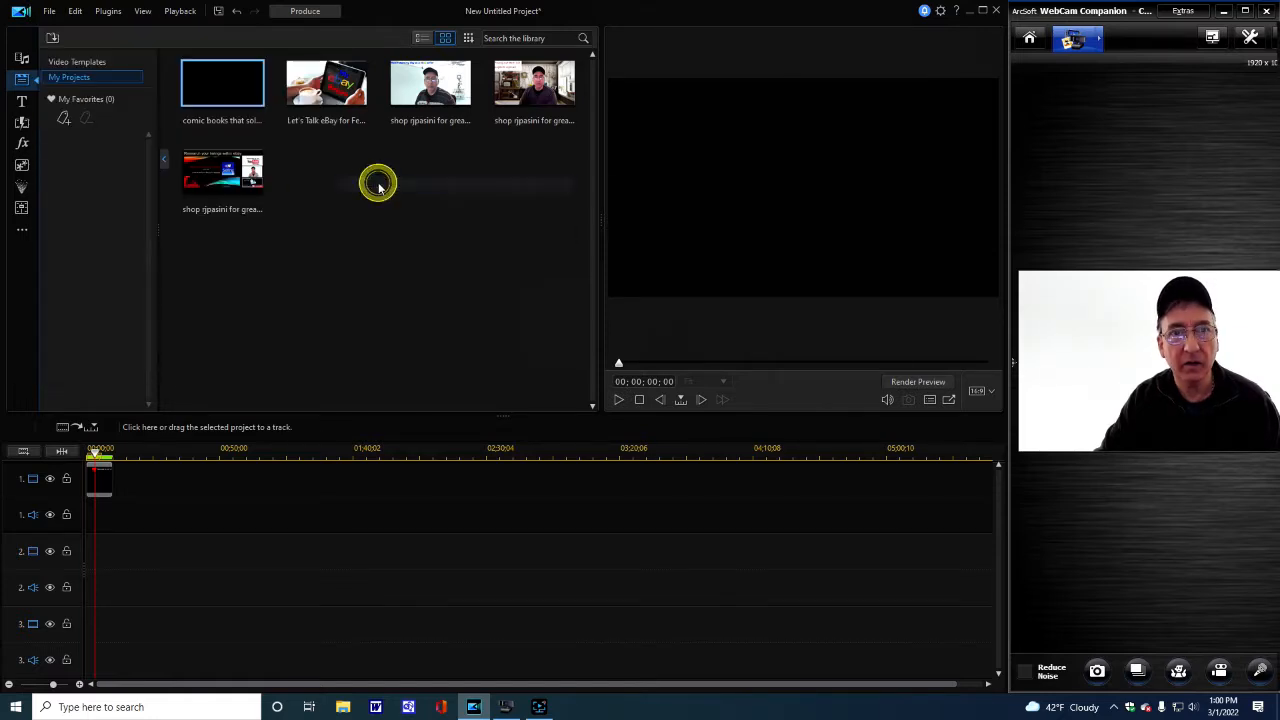
scroll(375, 348, up, 3)
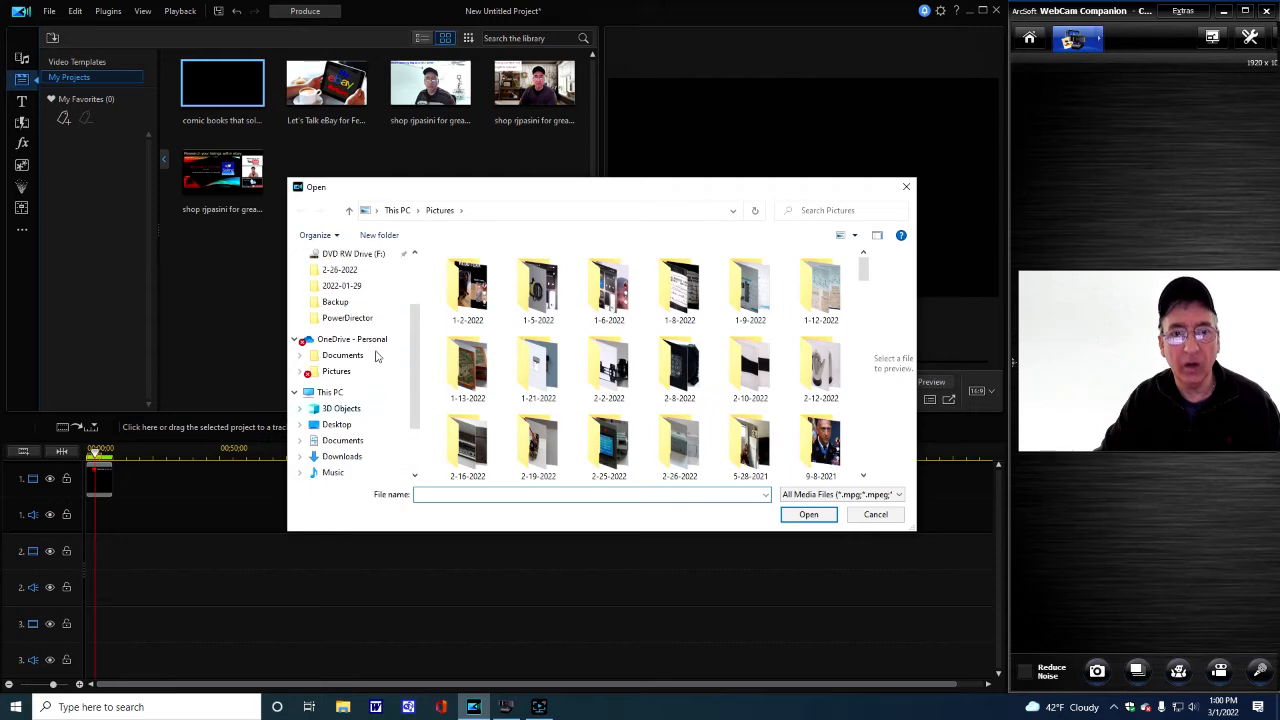
scroll(415, 316, up, 3)
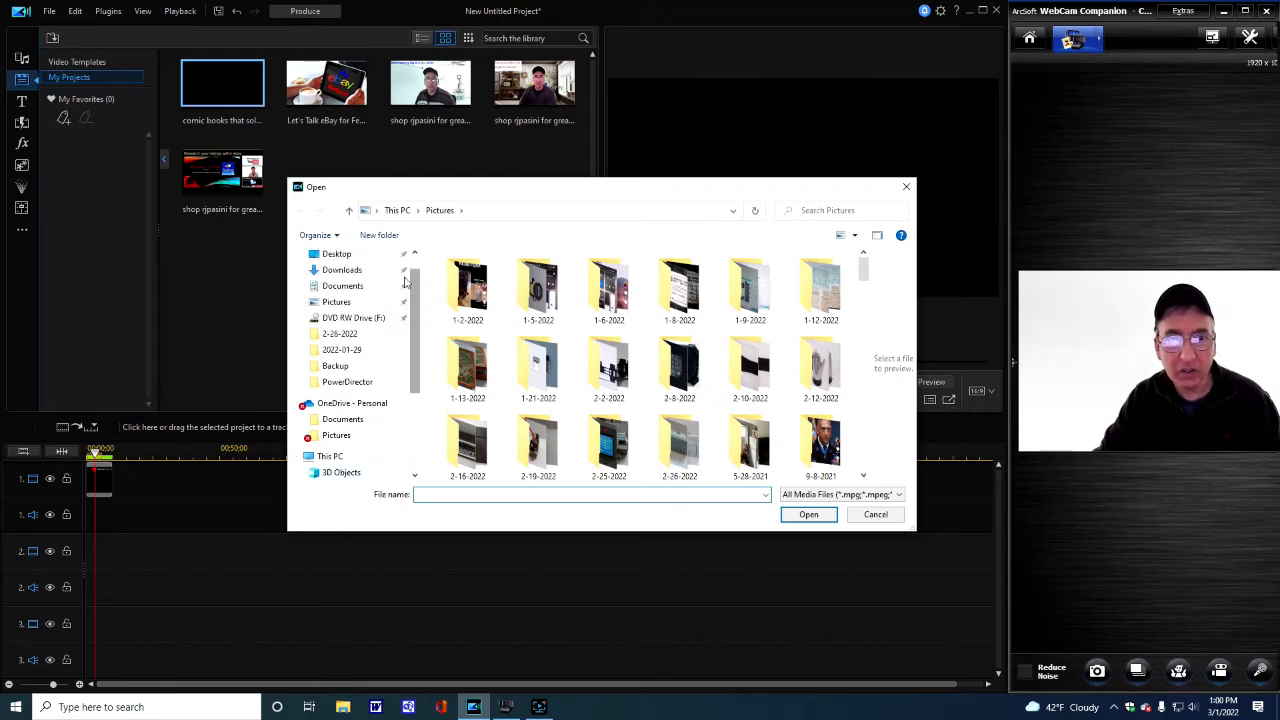
click(338, 302)
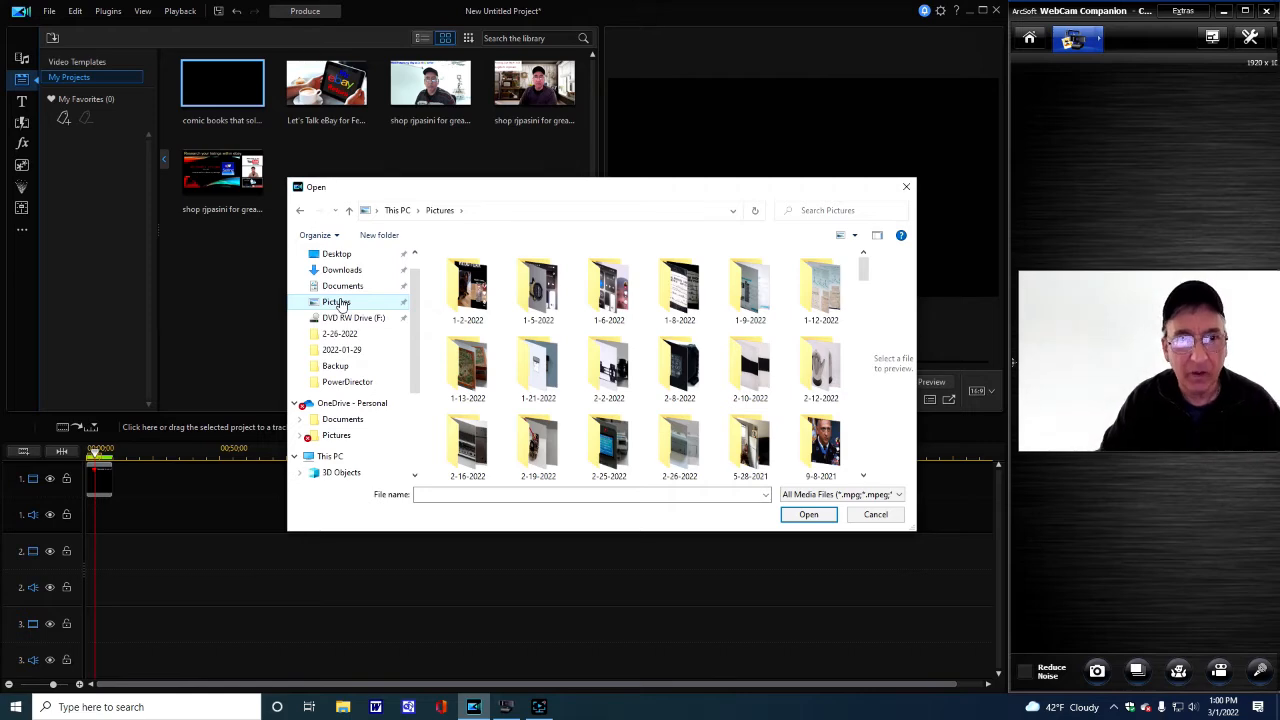
drag(870, 270, 865, 371)
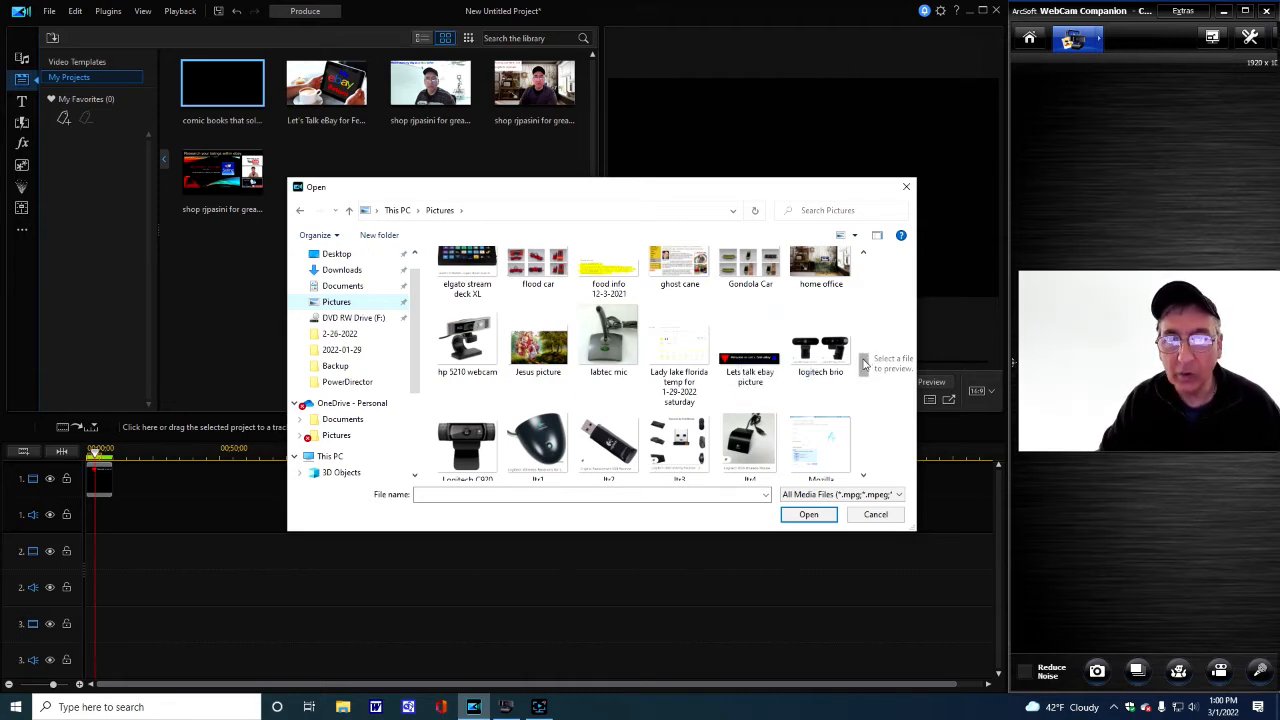
click(864, 383)
drag(864, 383, 864, 390)
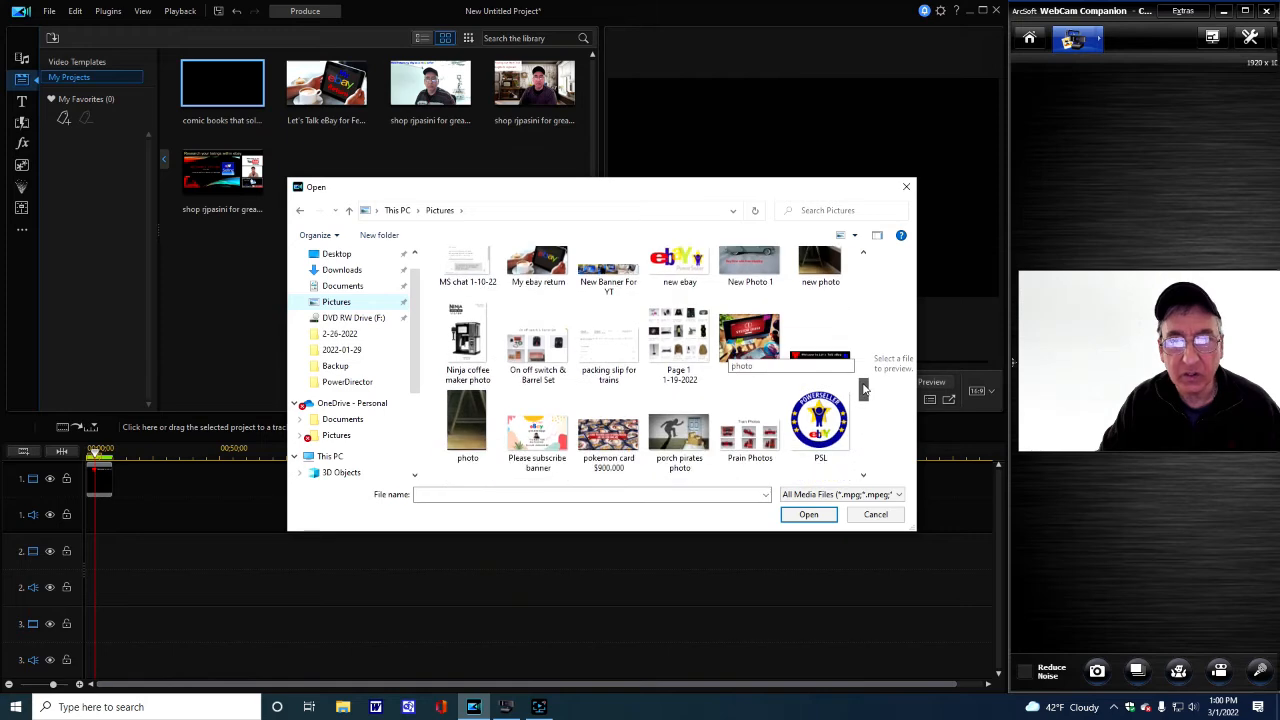
click(824, 358)
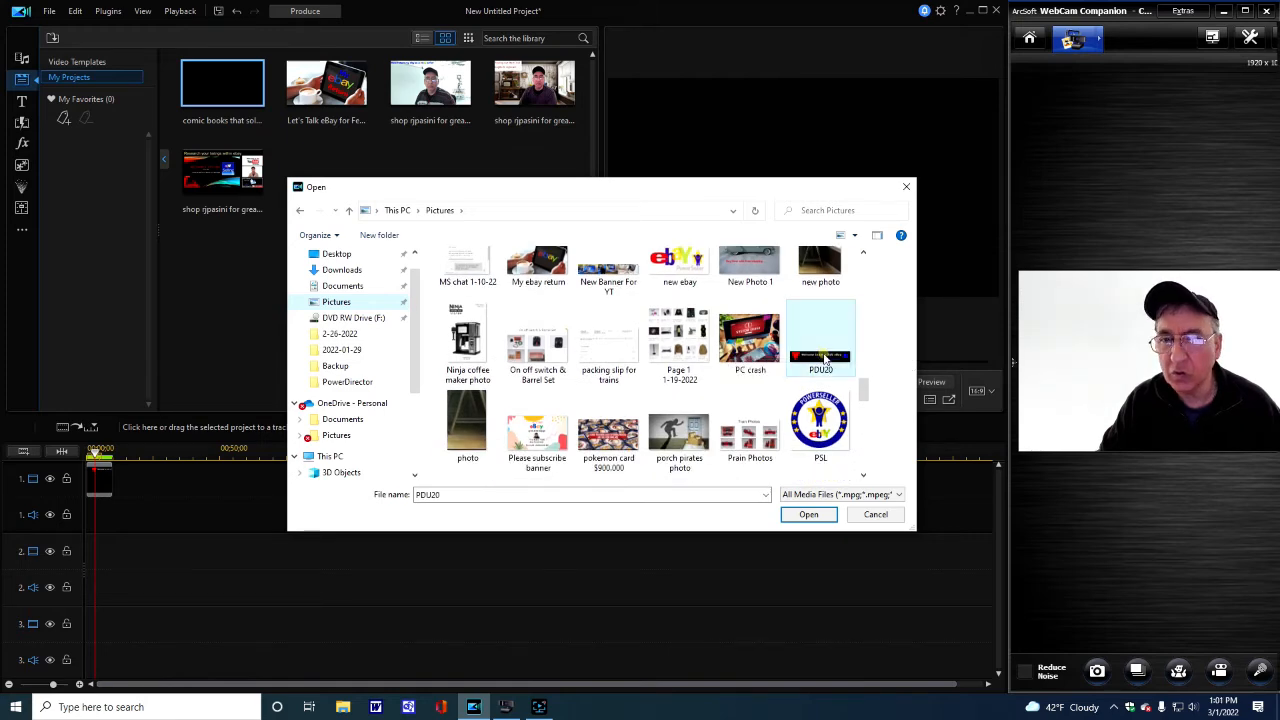
click(812, 515)
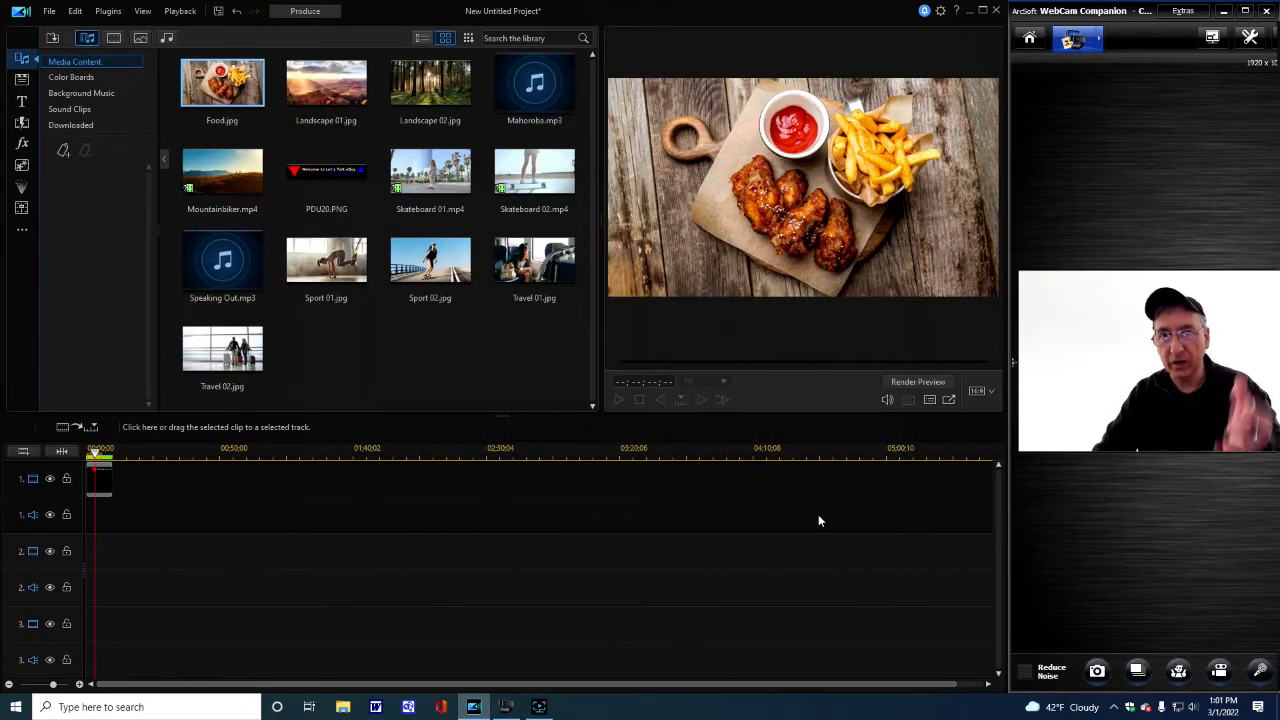
Step: Play the title to its closing animation and scrub back to where the complete banner is still displayed
click(456, 366)
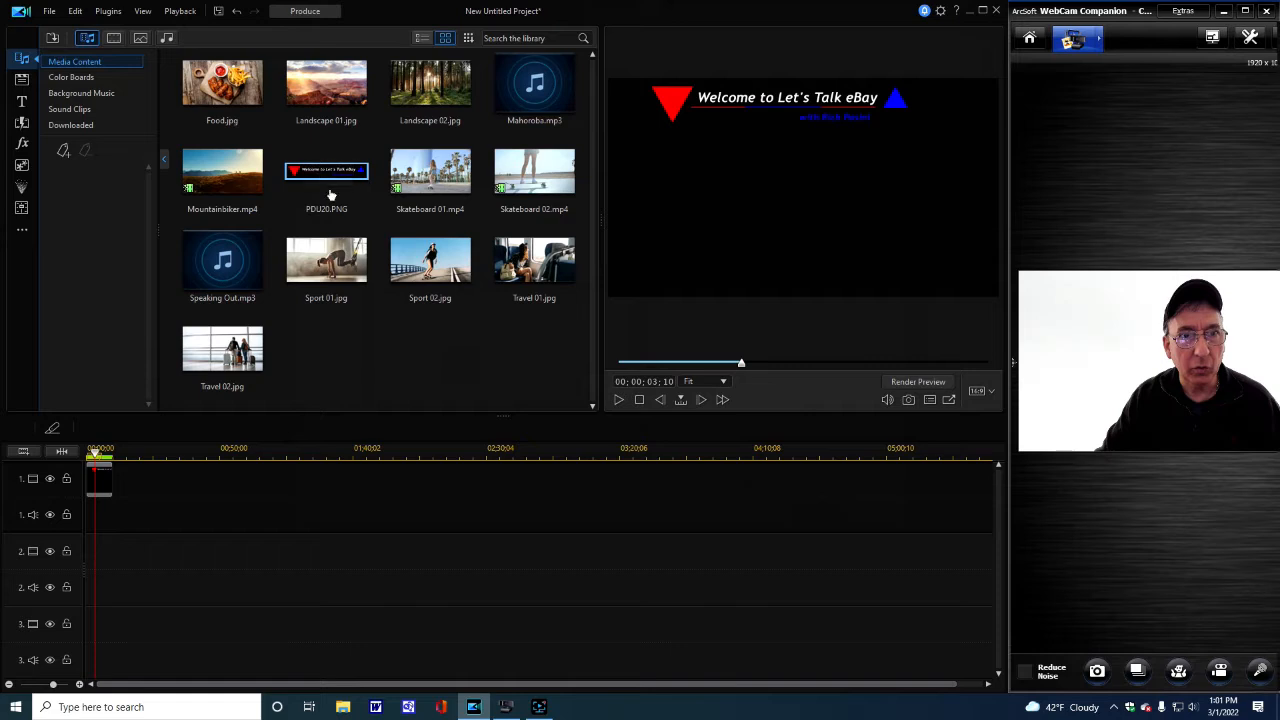
click(620, 400)
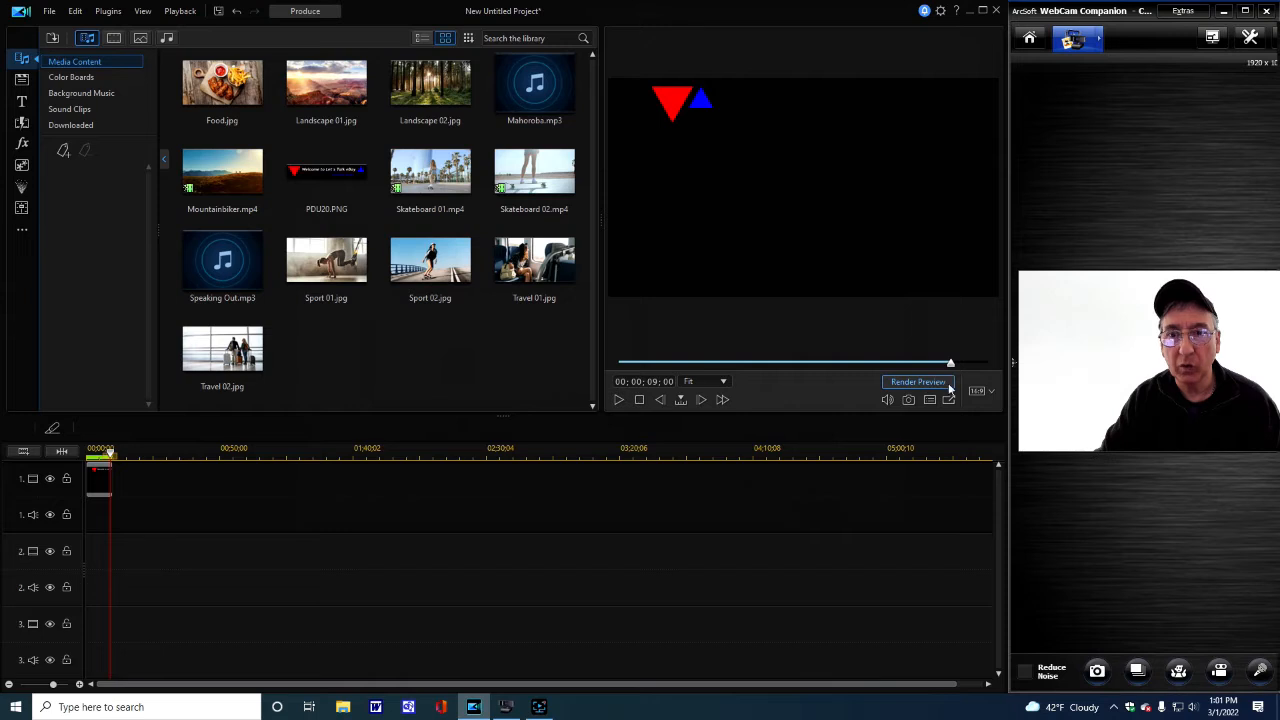
drag(954, 370, 898, 368)
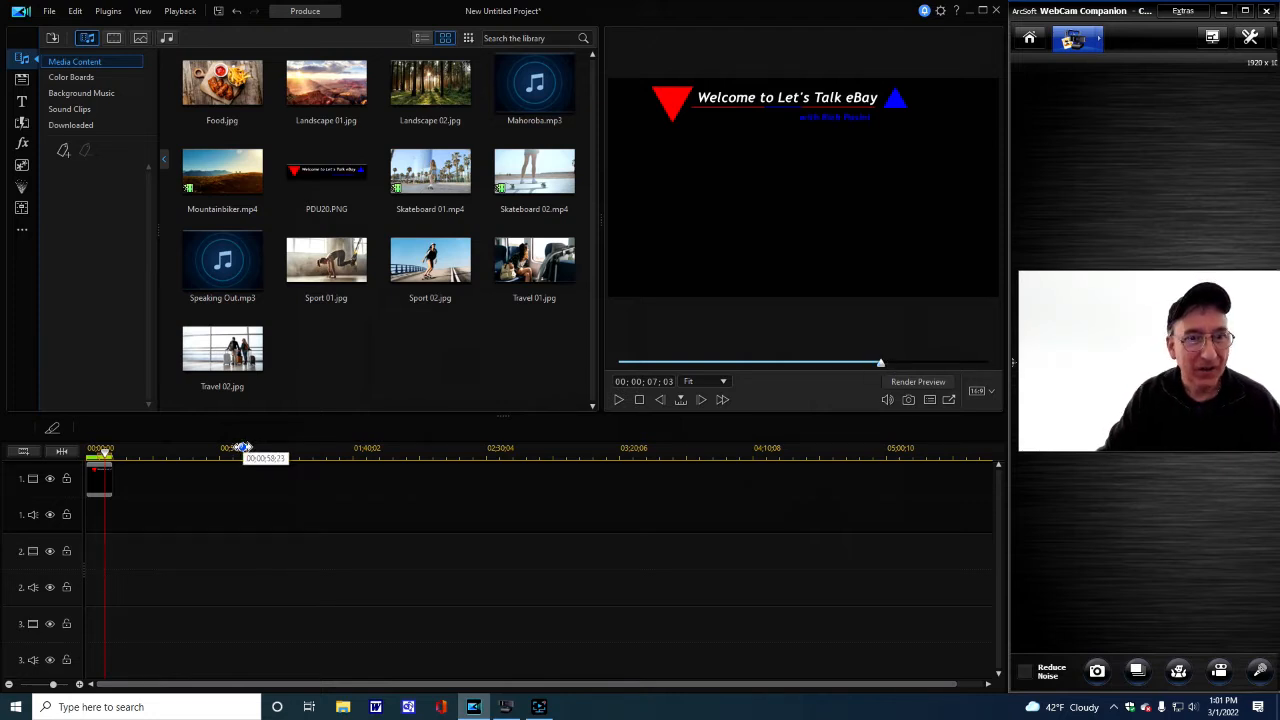
Step: Split the title clip at 00;00;07;13 and delete the piece after the split
click(242, 448)
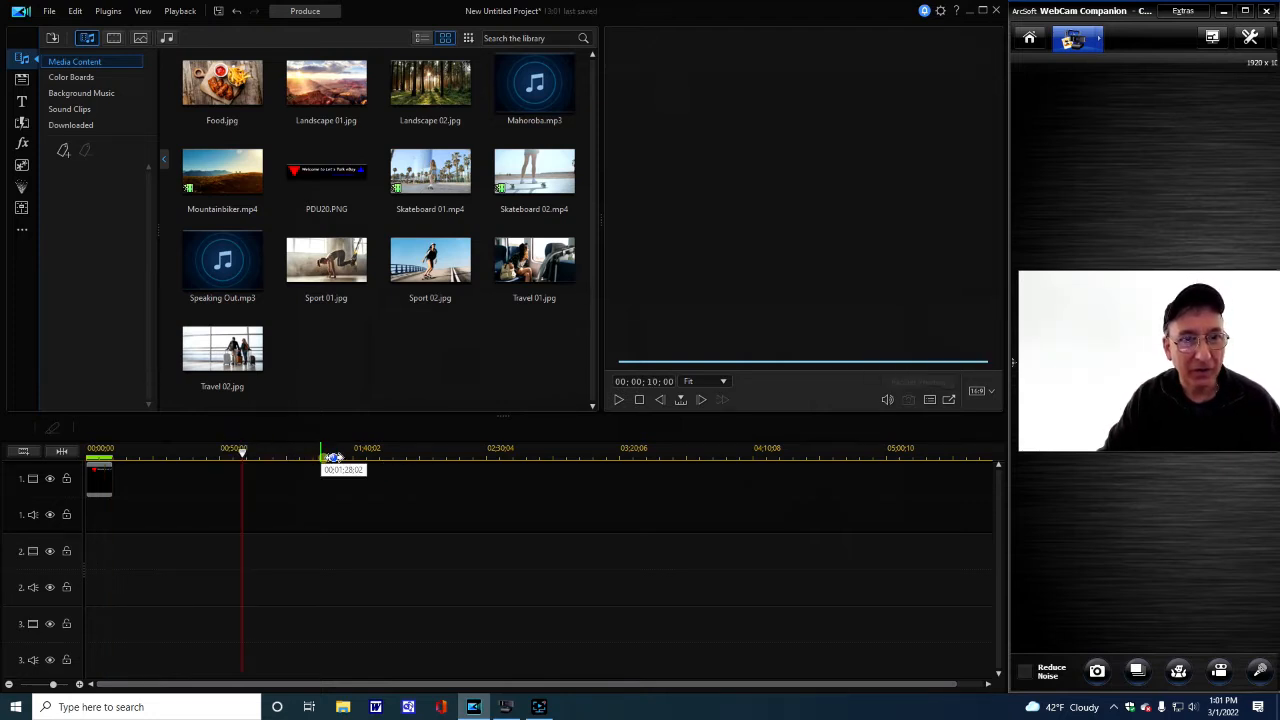
drag(190, 456, 263, 449)
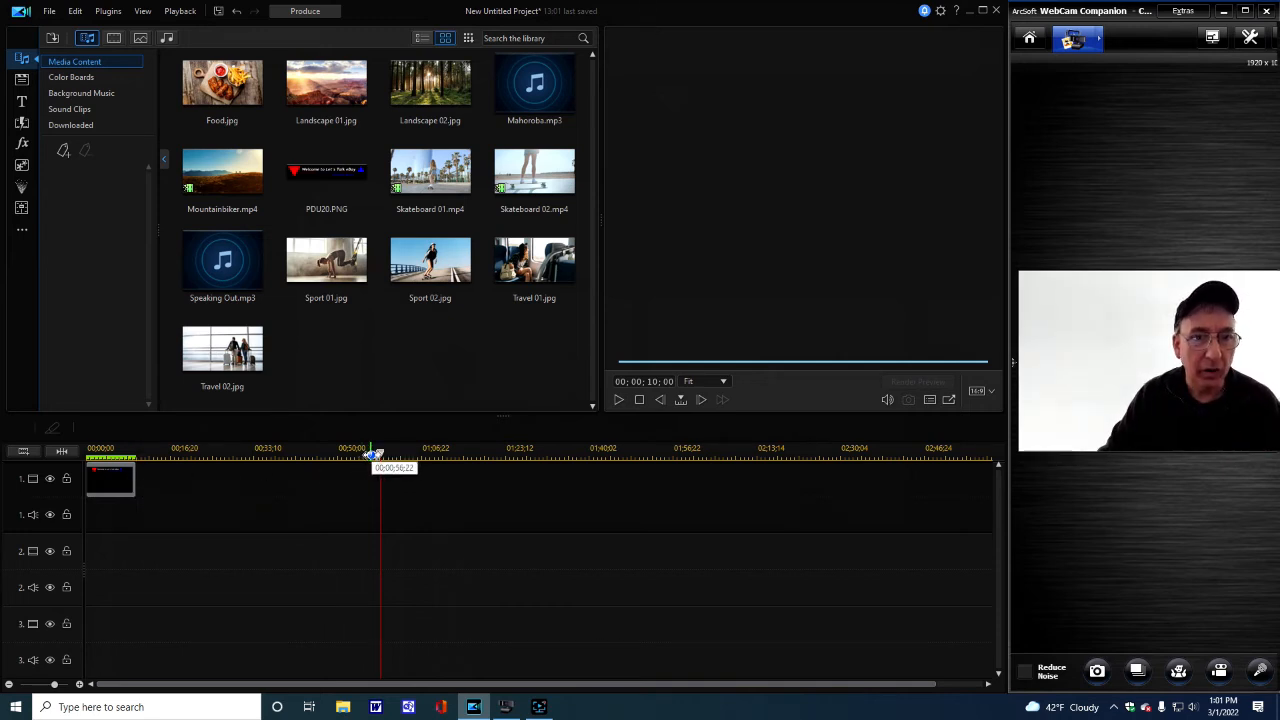
drag(381, 453, 123, 453)
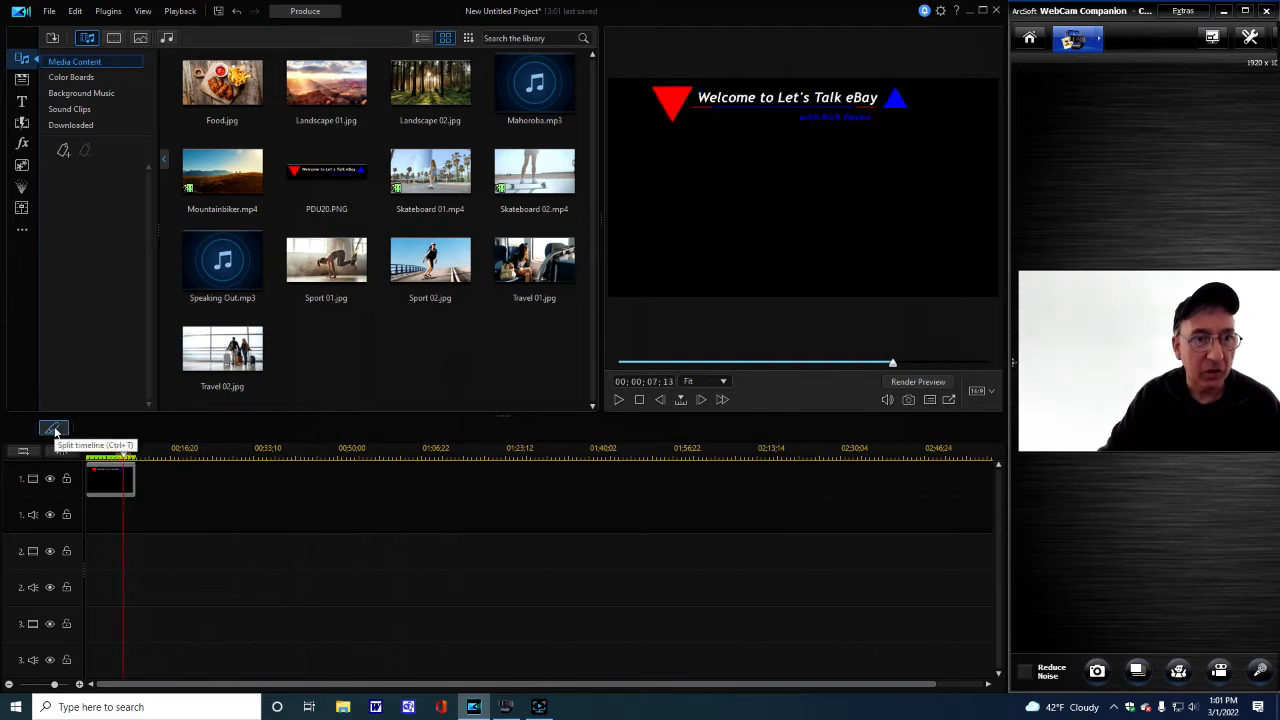
click(54, 430)
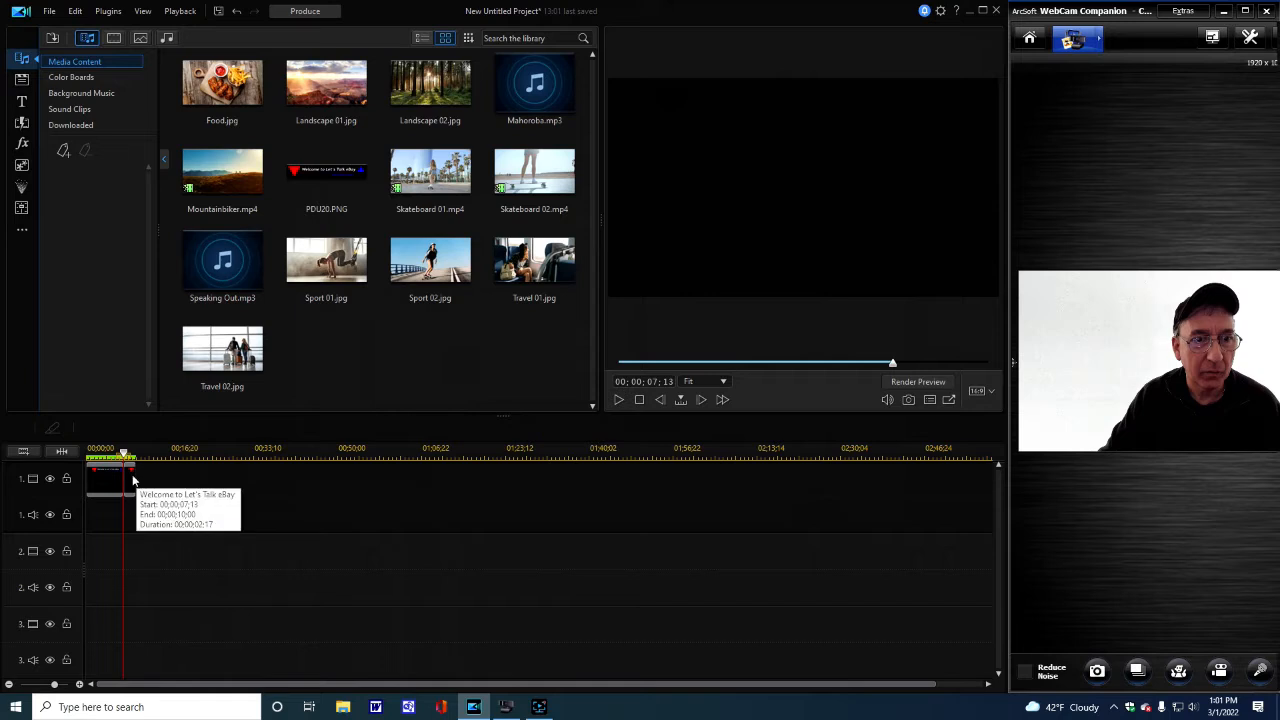
right_click(137, 478)
click(166, 484)
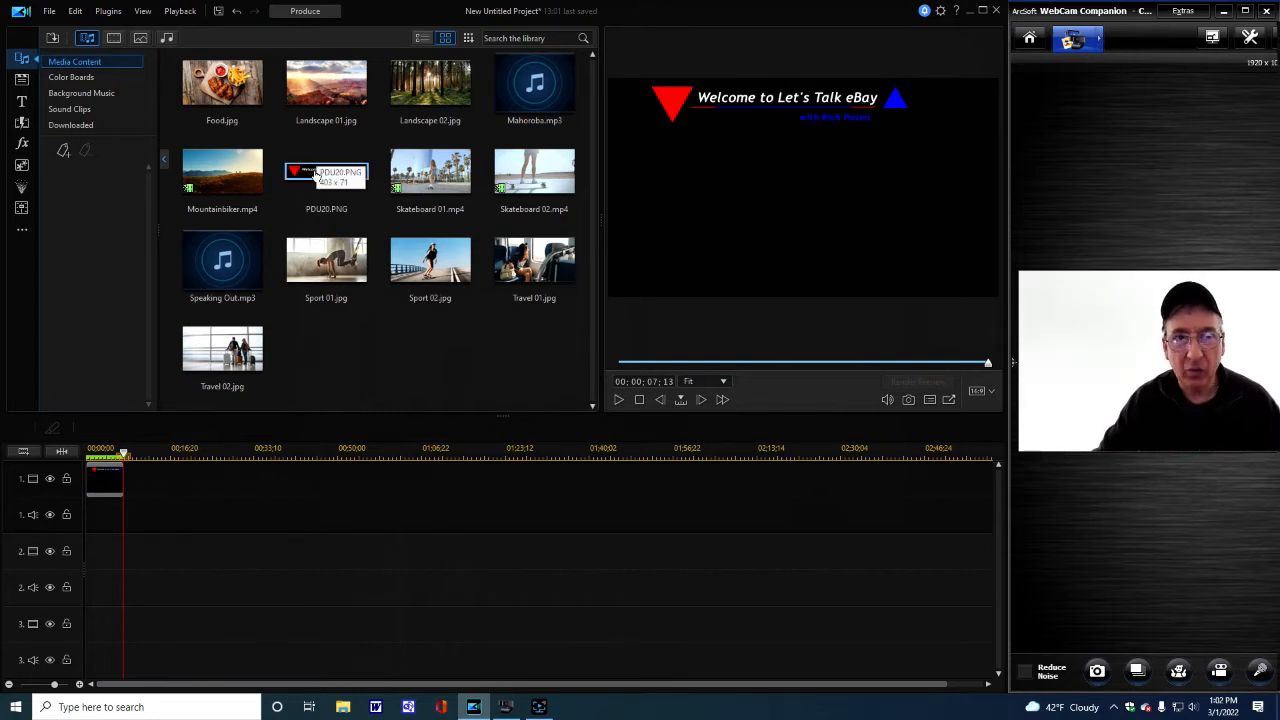
Step: Place PDU20.PNG directly after the title on the first video track, scaled down and moved to the top of the frame
drag(312, 171, 124, 500)
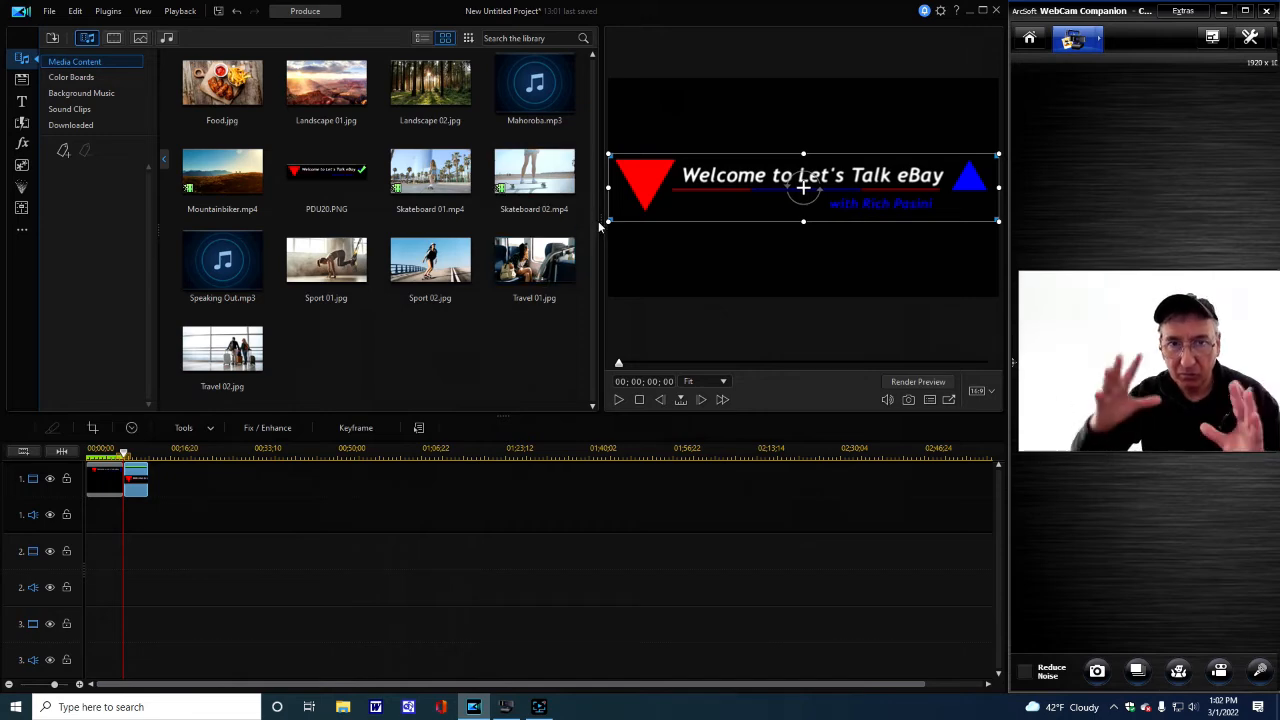
drag(606, 221, 663, 209)
drag(781, 192, 779, 114)
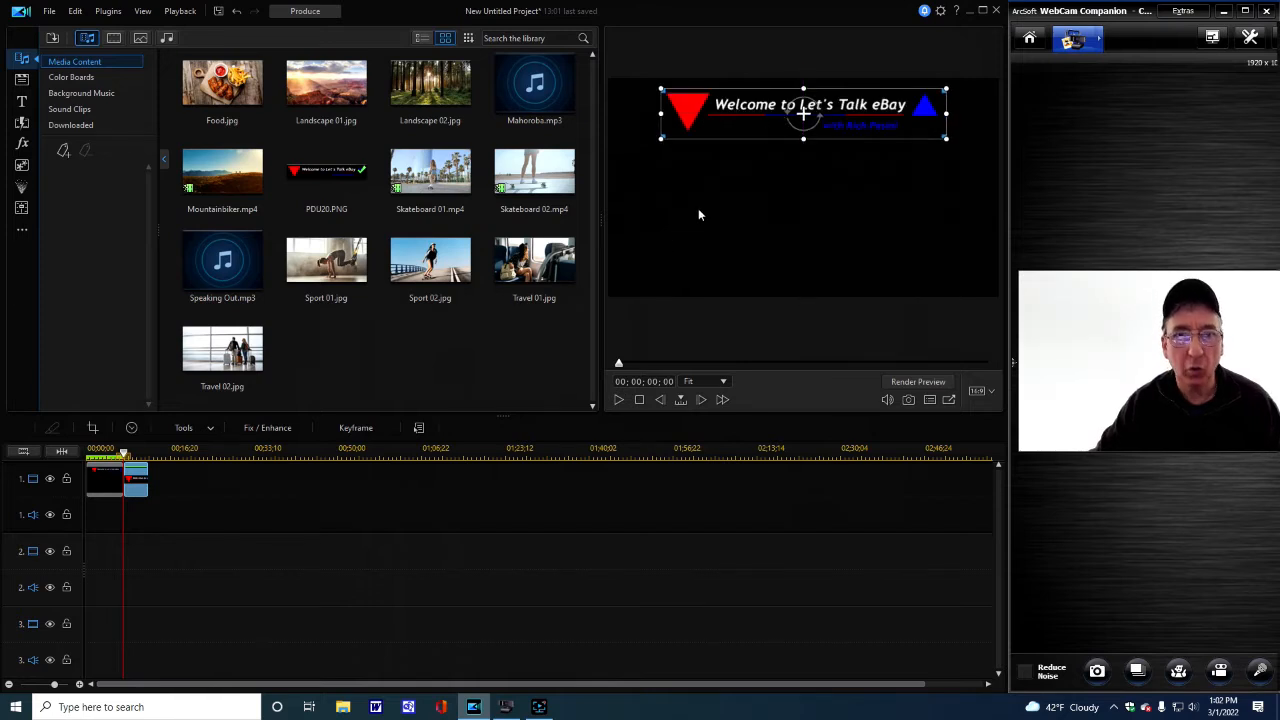
click(278, 587)
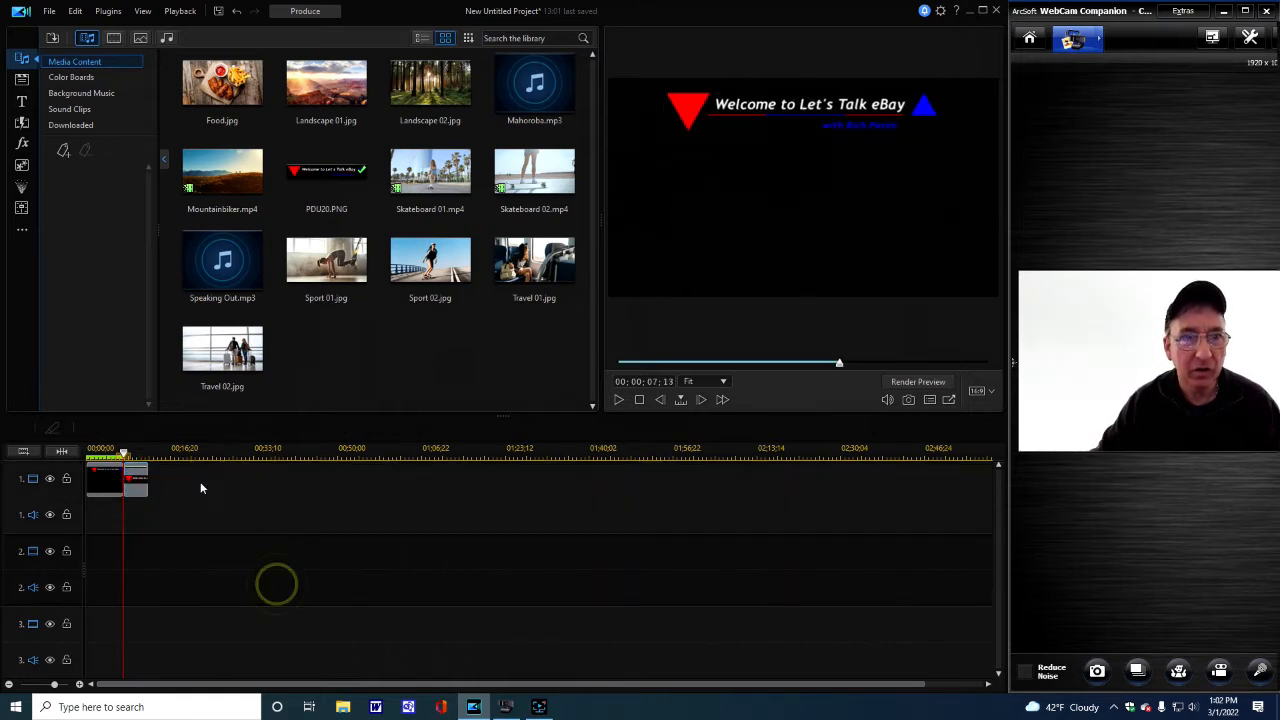
Step: Move the PDU20 image slightly left in the preview to line it up with the title's banner
mouse_move(123, 453)
mouse_down()
mouse_move(118, 466)
mouse_move(137, 468)
mouse_move(115, 466)
mouse_move(134, 455)
mouse_up()
click(750, 113)
drag(748, 113, 737, 113)
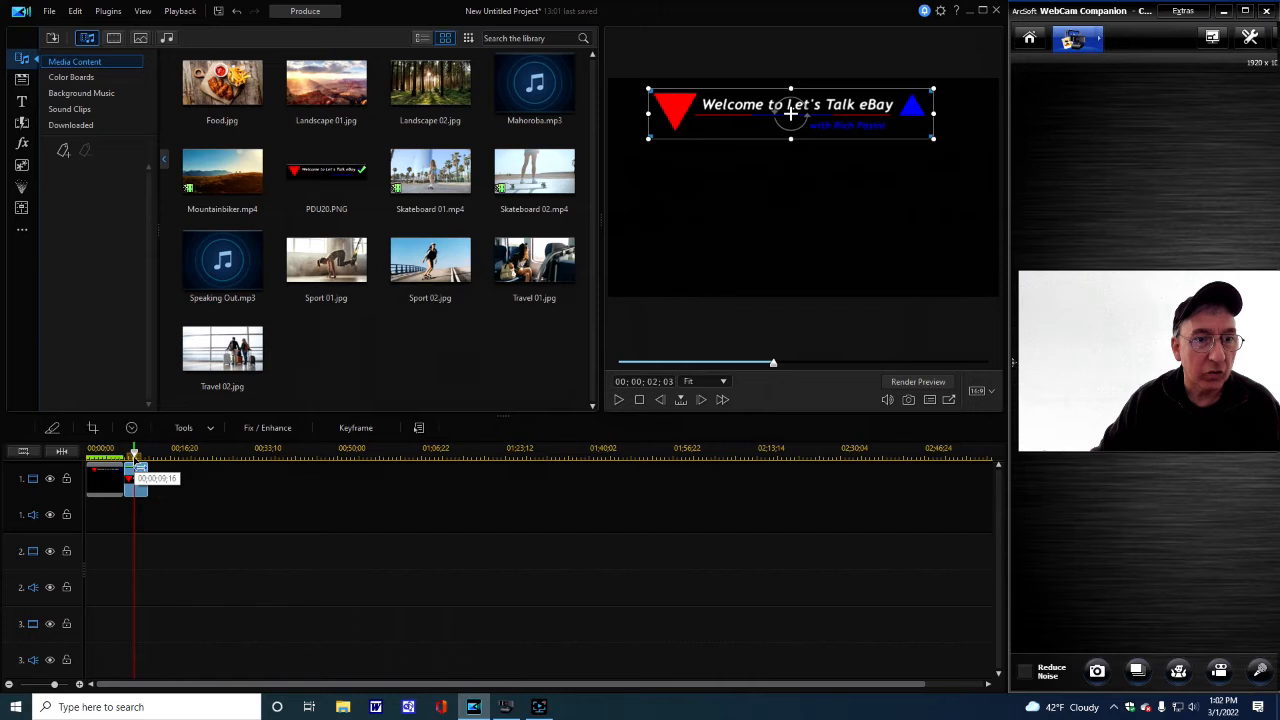
Step: Shrink the PDU20 image slightly and shift it a little further left and up to match the title's banner
mouse_move(128, 457)
mouse_down()
mouse_move(110, 457)
mouse_move(140, 456)
mouse_move(102, 455)
mouse_move(133, 455)
mouse_up()
click(136, 484)
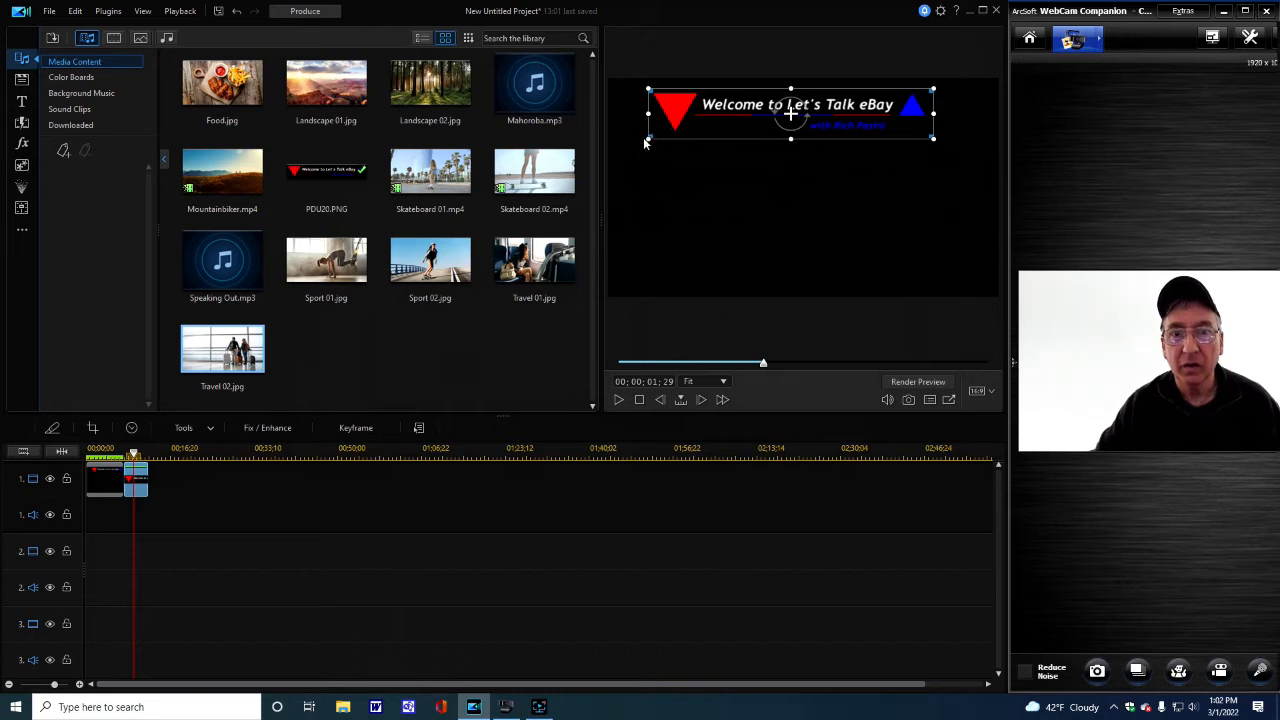
drag(645, 140, 651, 136)
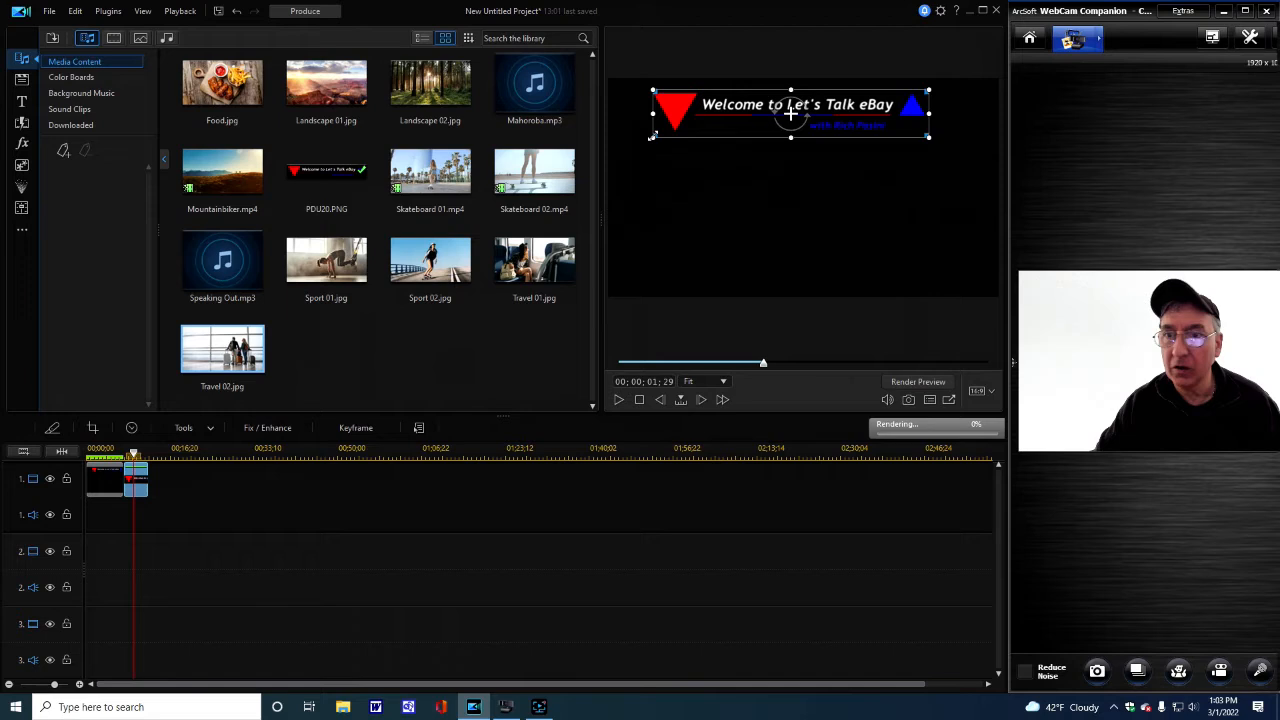
drag(758, 116, 742, 113)
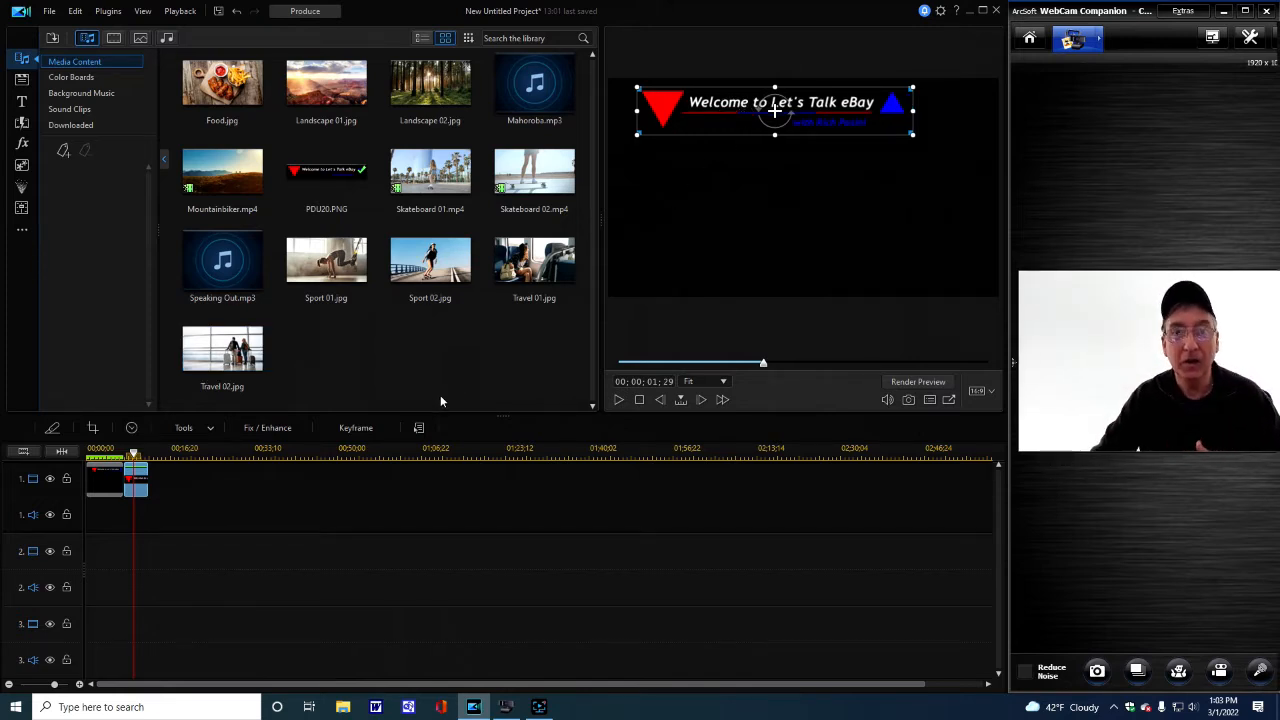
Step: Compare the PDU20 image with the title's banner and move it slightly right and up in the preview
click(444, 524)
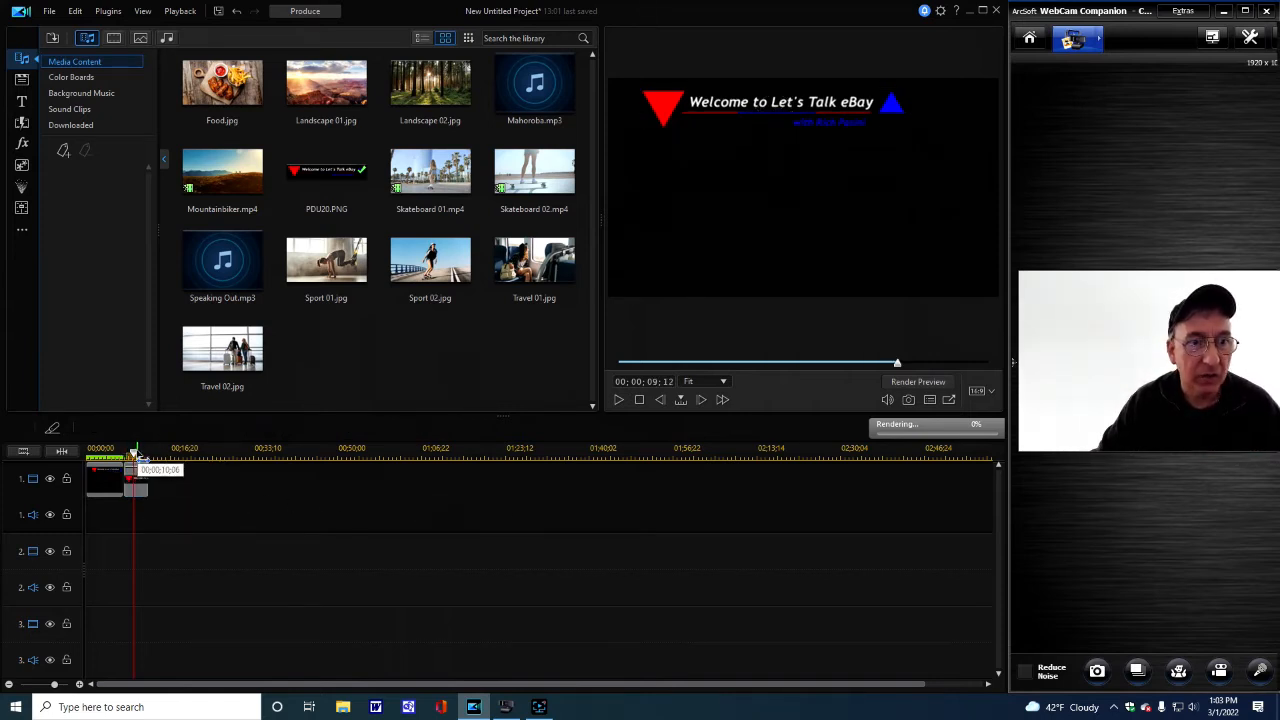
mouse_move(133, 455)
mouse_down()
mouse_move(112, 456)
mouse_move(149, 457)
mouse_move(99, 457)
mouse_move(135, 469)
mouse_move(129, 479)
mouse_up()
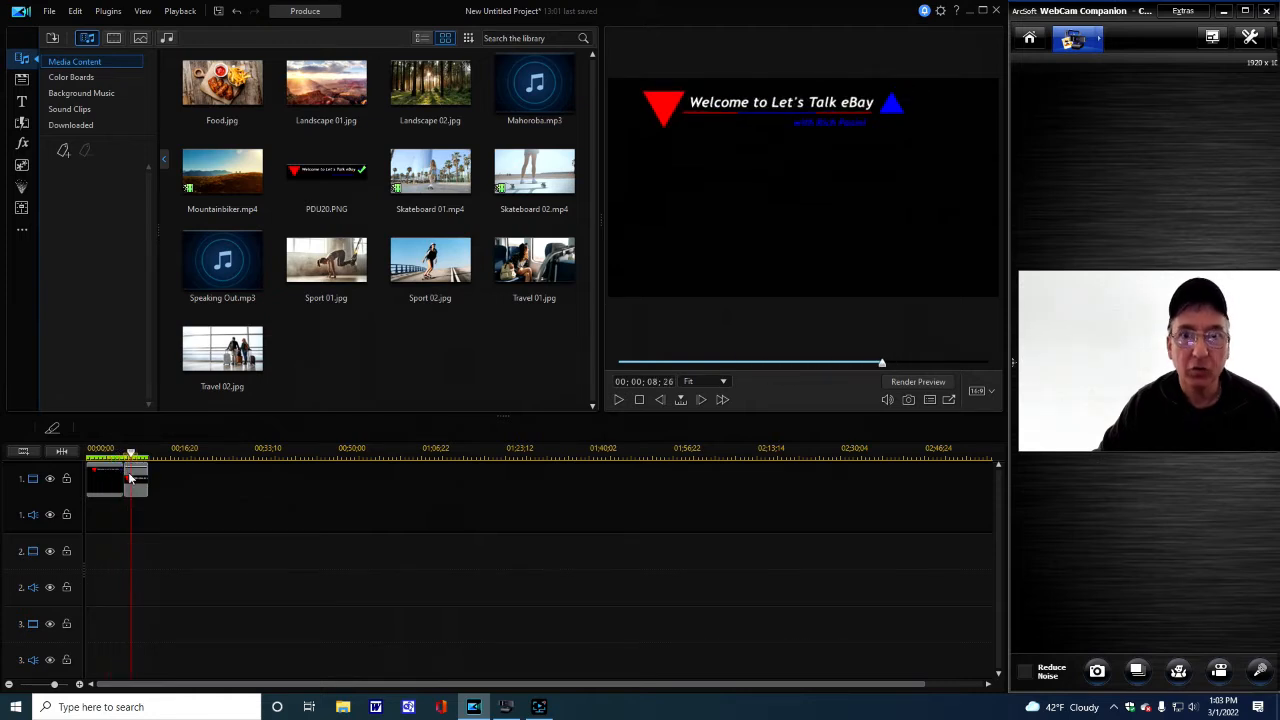
click(669, 115)
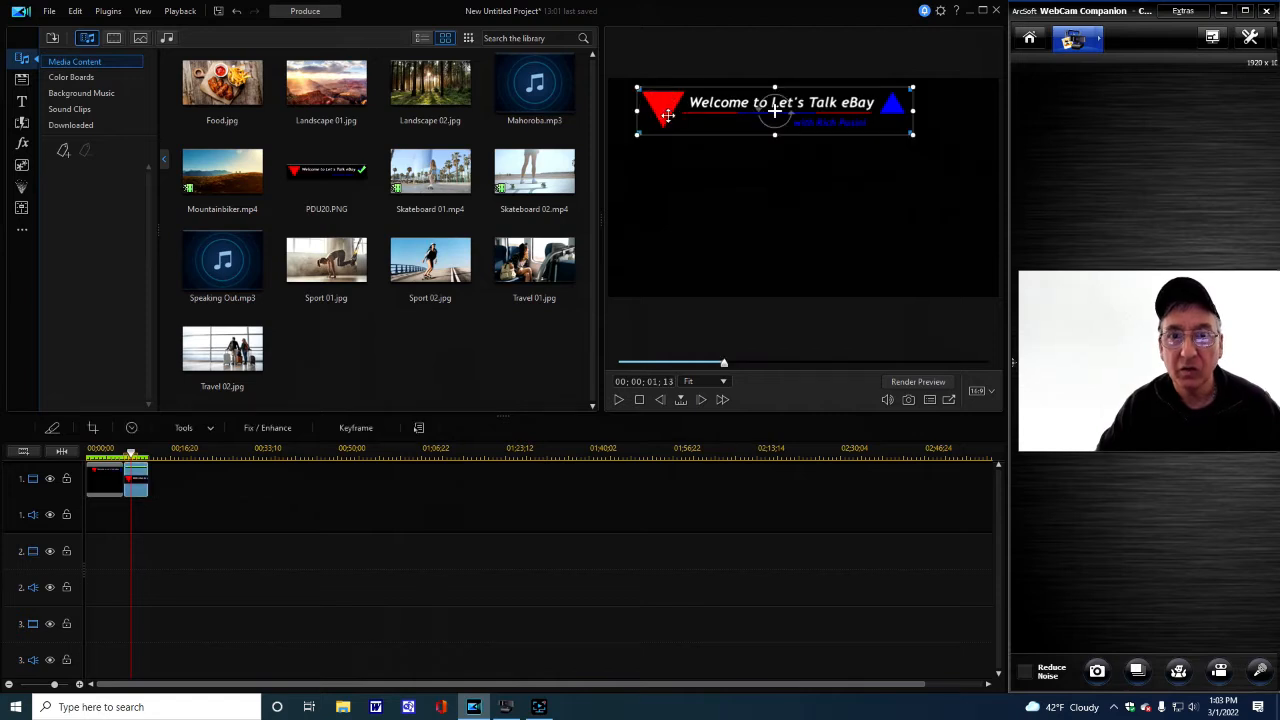
drag(670, 120, 676, 115)
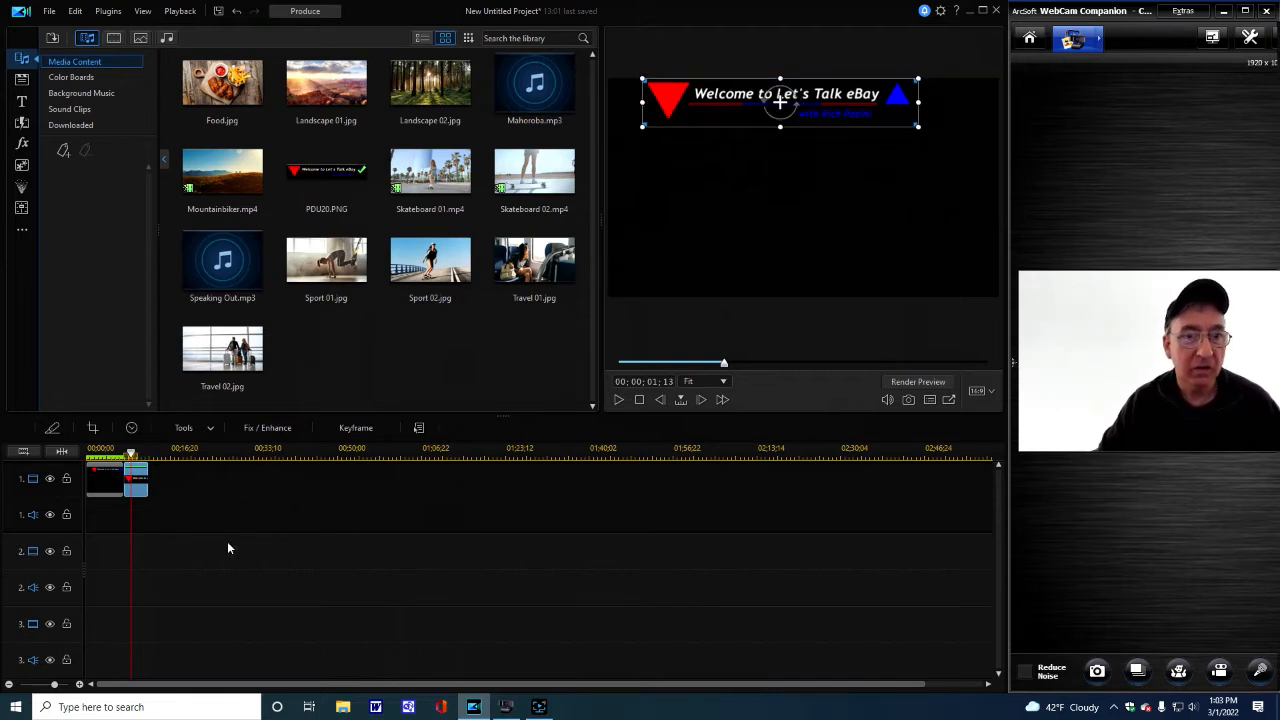
click(228, 543)
mouse_move(131, 455)
mouse_down()
mouse_move(90, 455)
mouse_move(135, 452)
mouse_up()
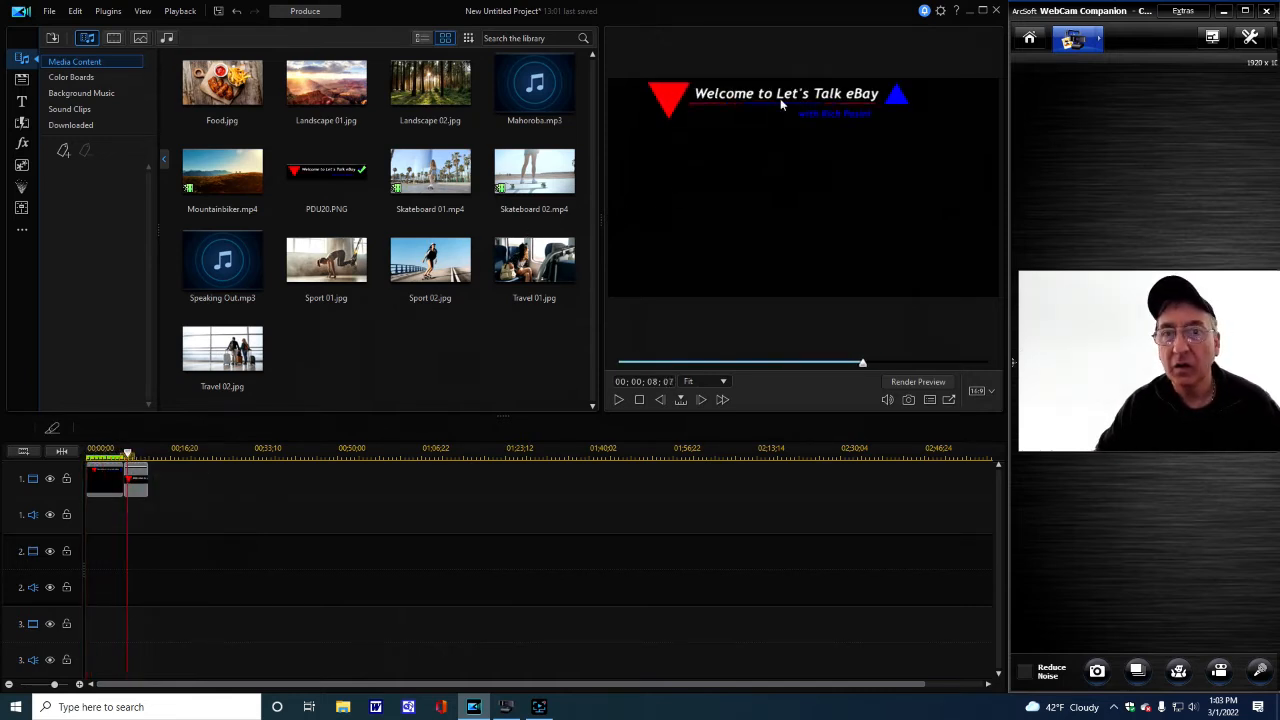
Step: Move the PDU20 image down a touch and narrow its width slightly to match the title's banner
click(775, 97)
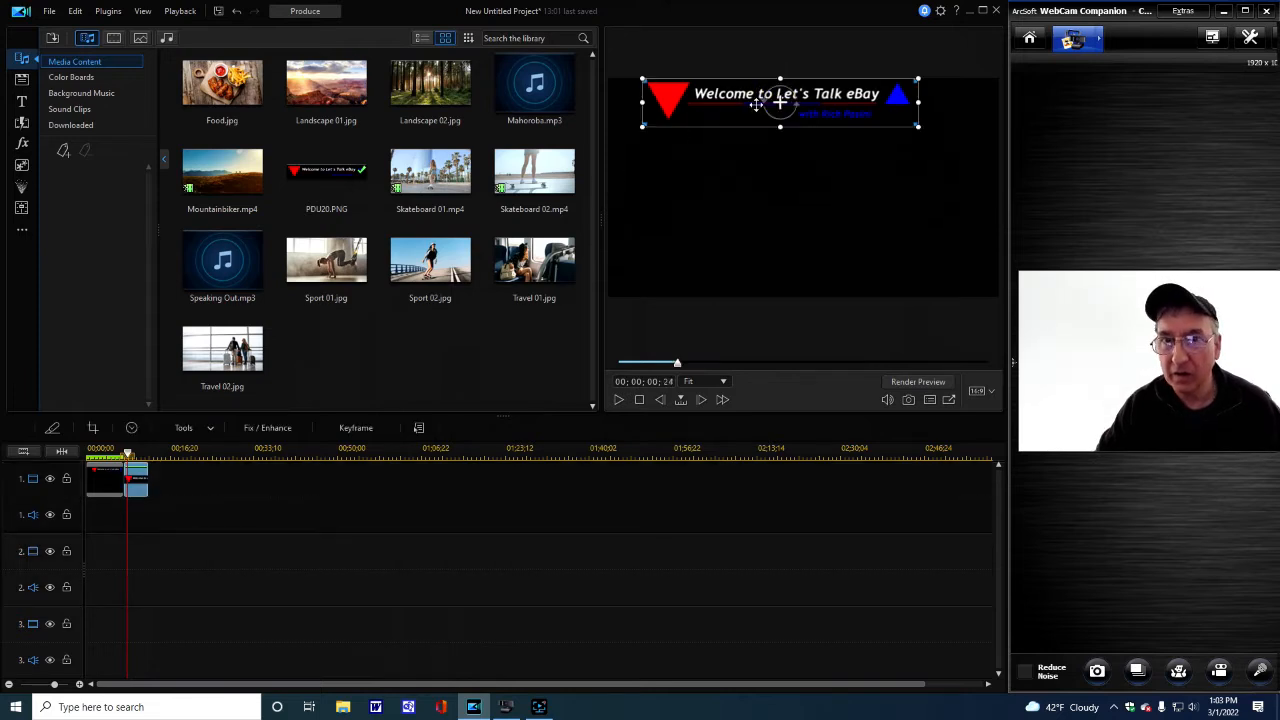
drag(763, 101, 780, 104)
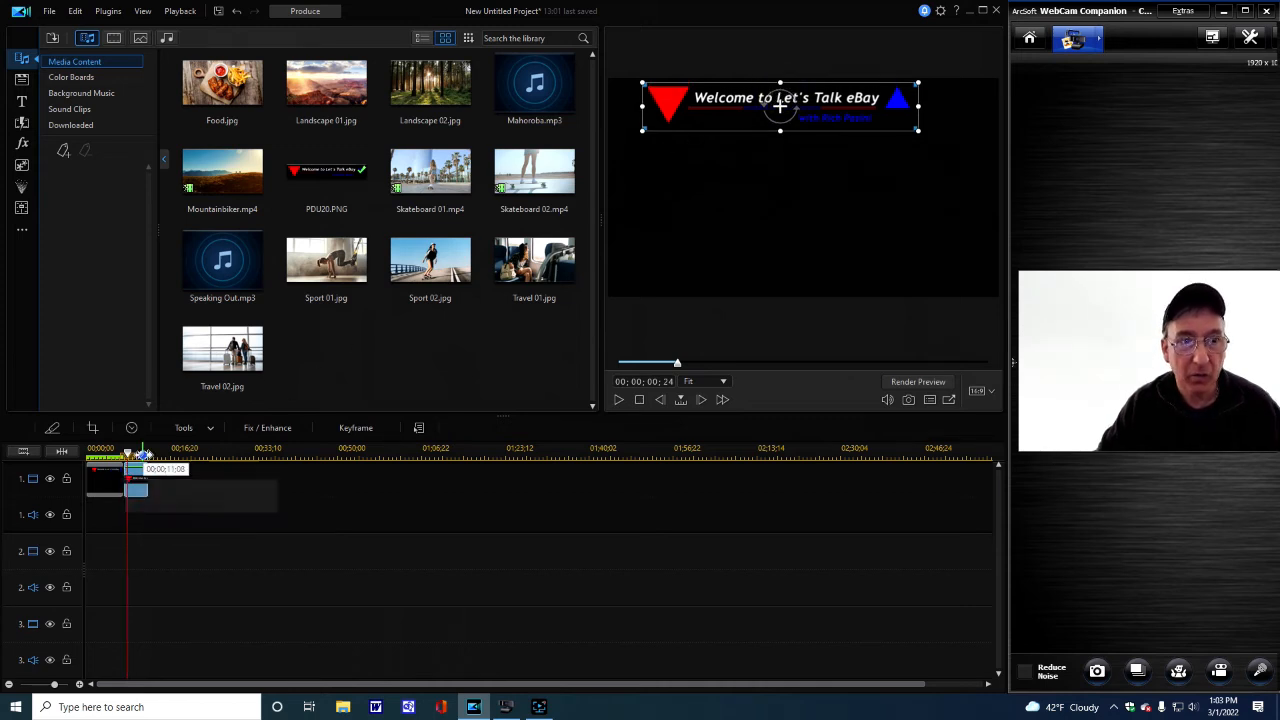
mouse_move(126, 457)
mouse_down()
mouse_move(104, 452)
mouse_move(137, 463)
mouse_move(104, 477)
mouse_move(138, 477)
mouse_up()
click(143, 479)
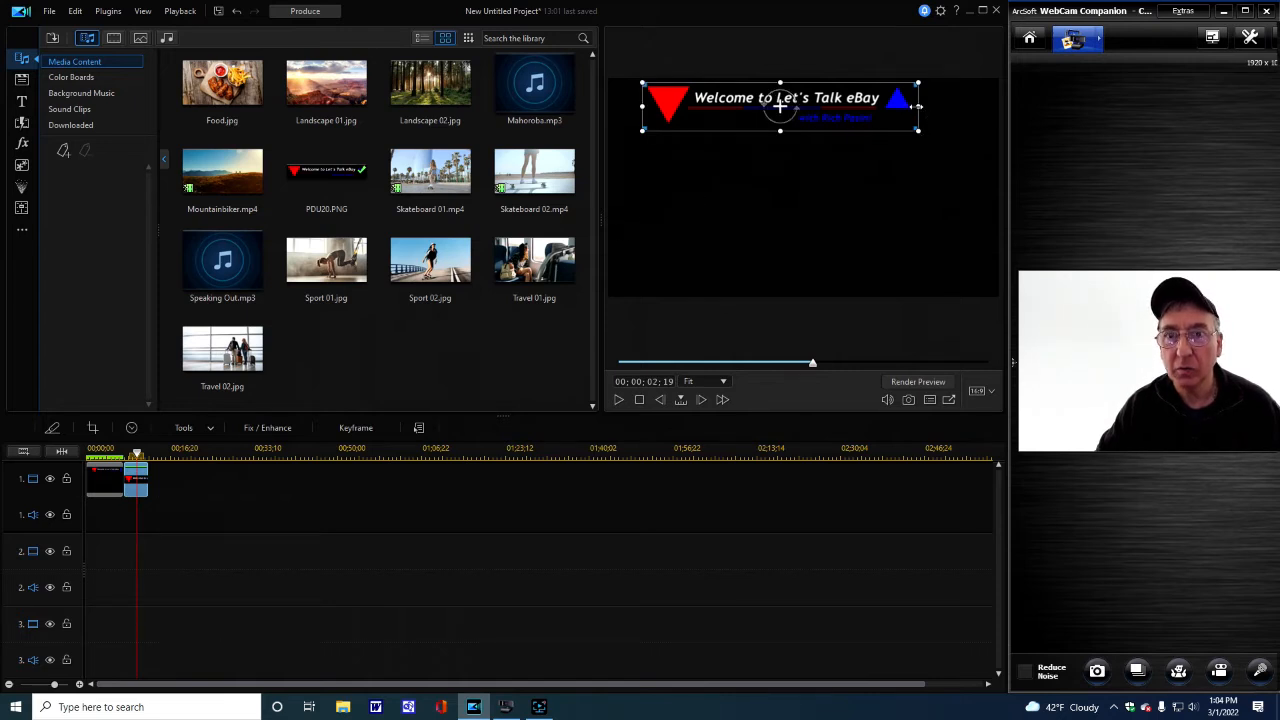
drag(915, 106, 912, 106)
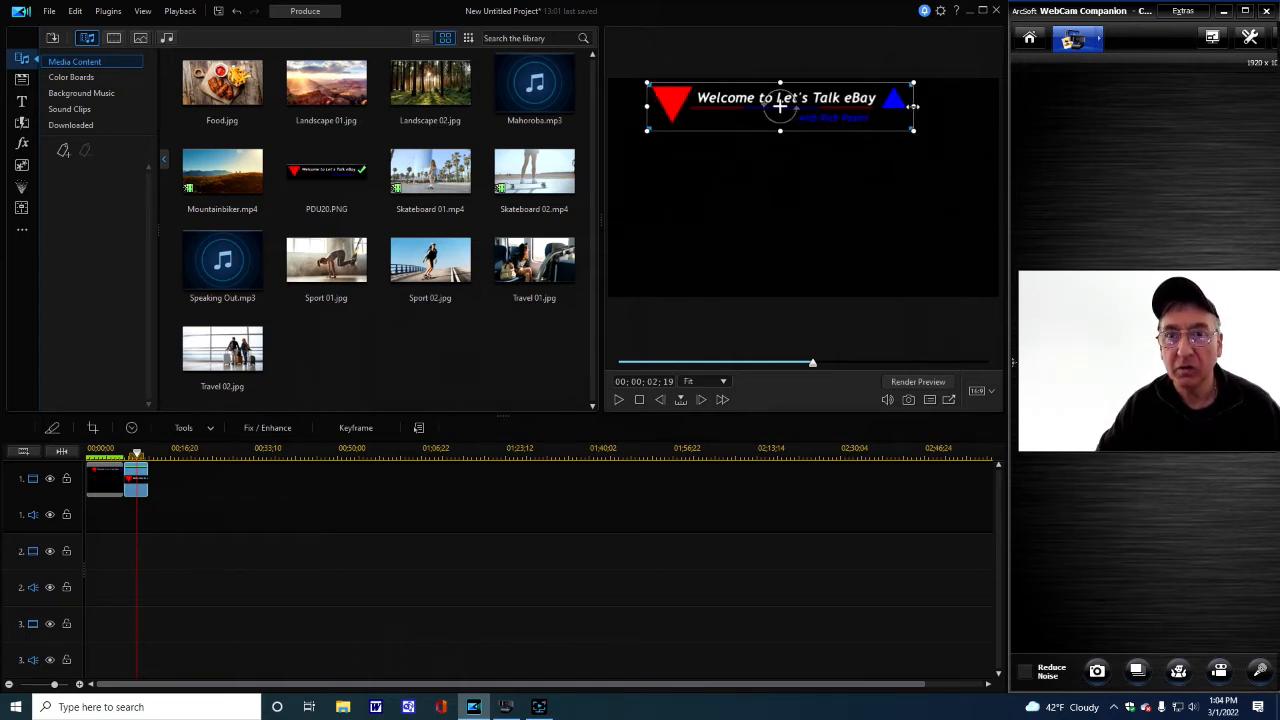
Step: Play the timeline from the start to check the transition from the title to the PDU20 image
click(139, 455)
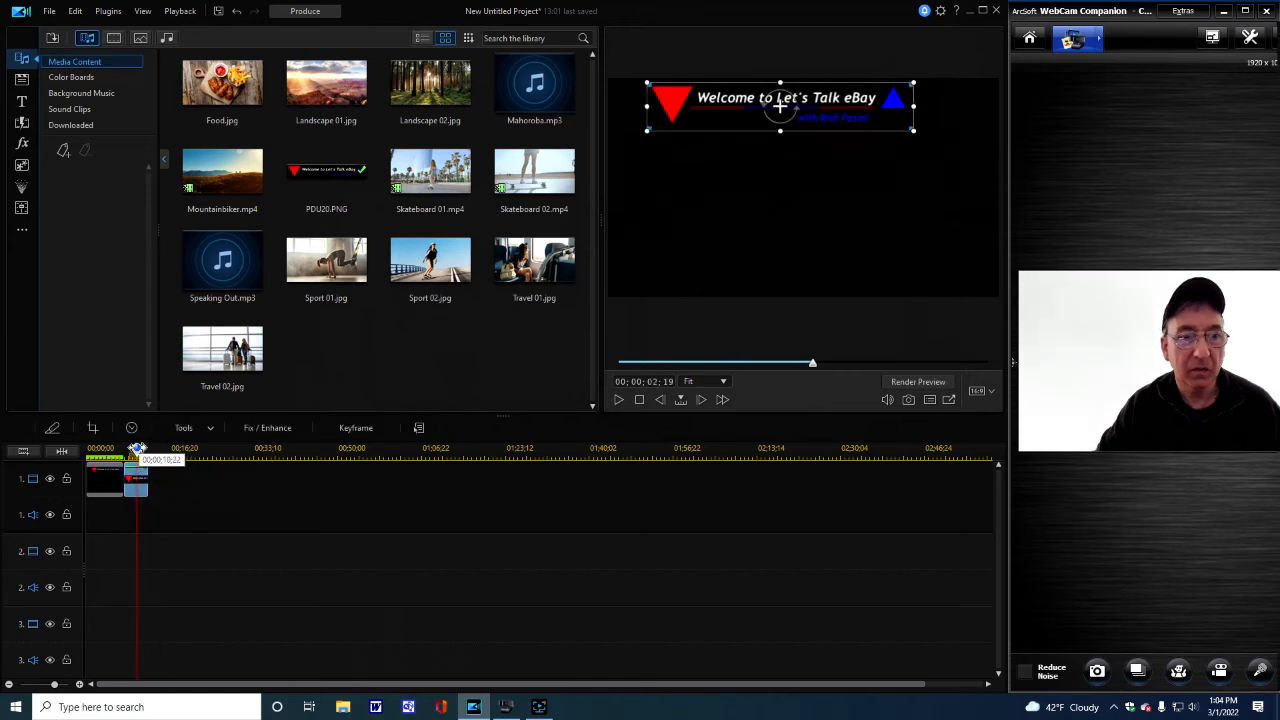
drag(139, 456, 86, 453)
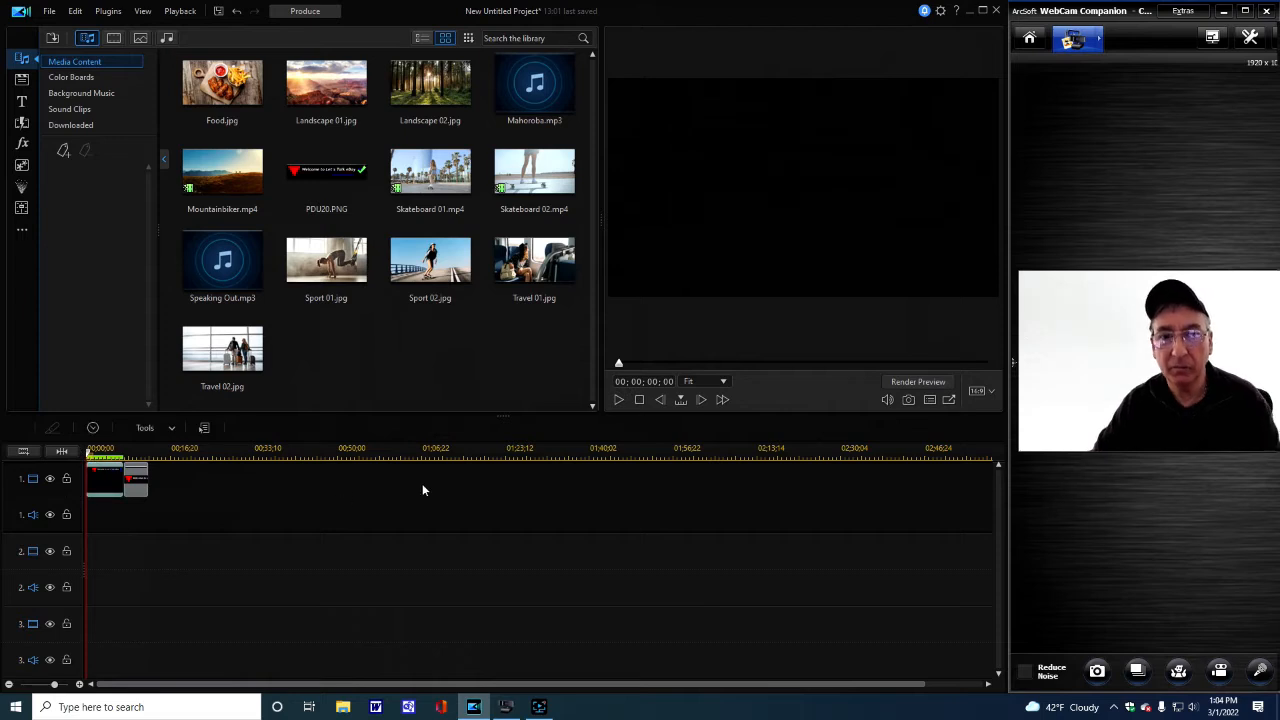
click(617, 399)
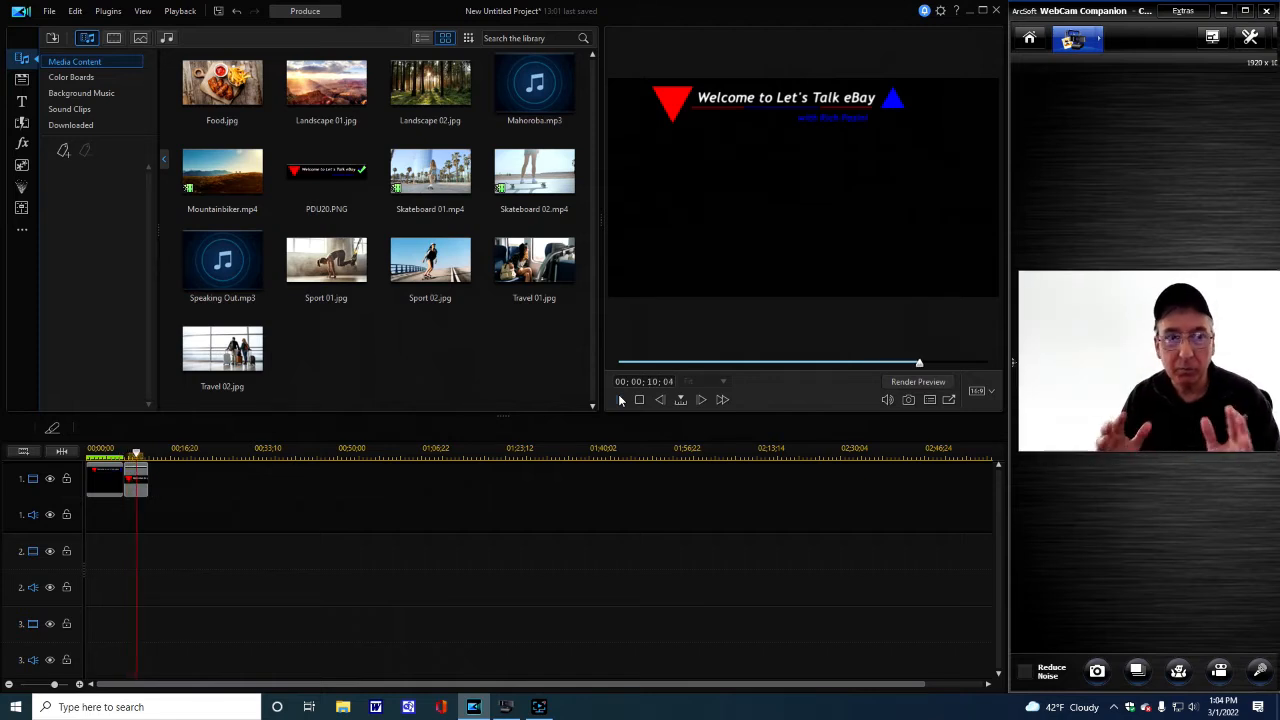
click(620, 399)
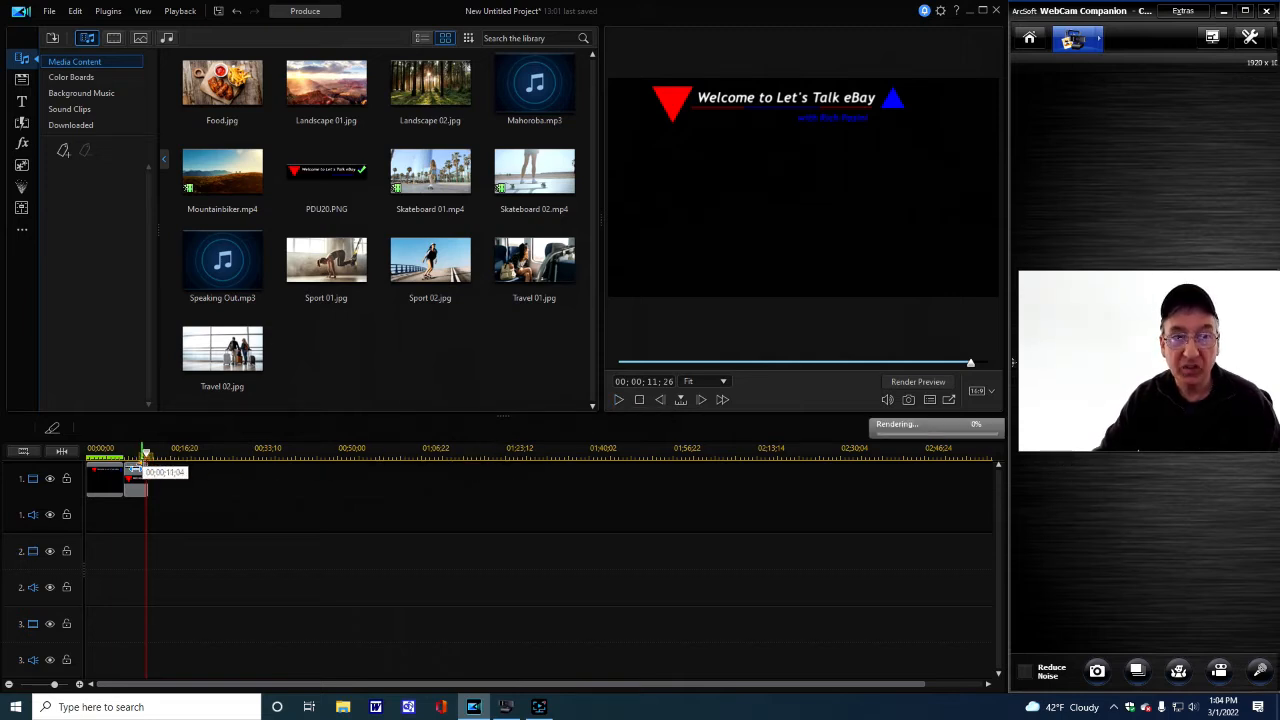
drag(145, 456, 104, 460)
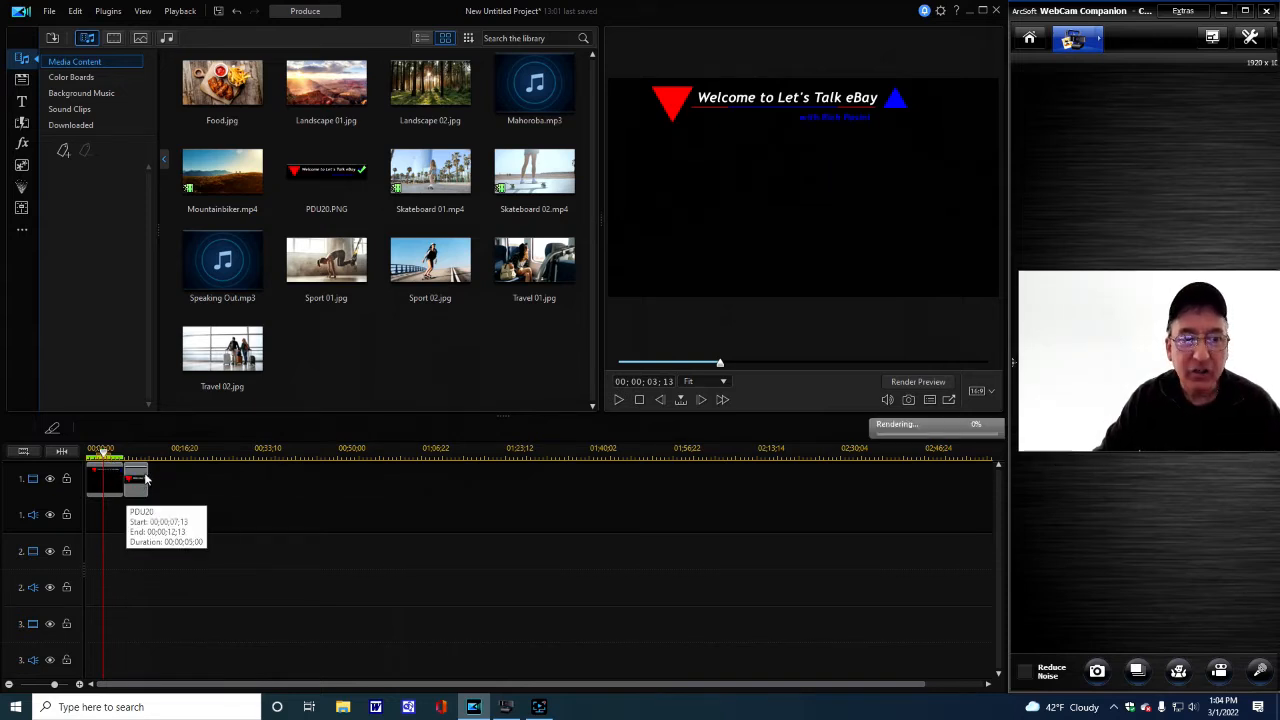
Step: Extend the PDU20 clip on the first video track to a duration of 00;06;34;02
click(150, 478)
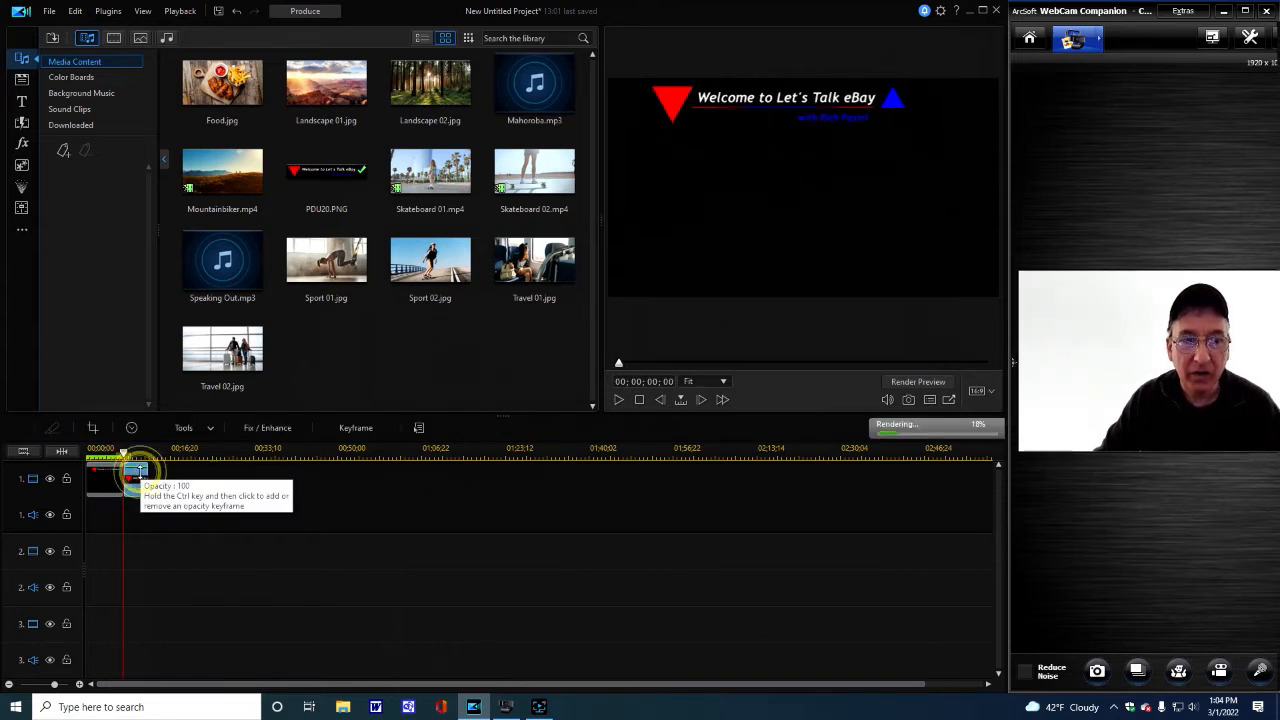
drag(145, 478, 1098, 506)
drag(988, 370, 618, 366)
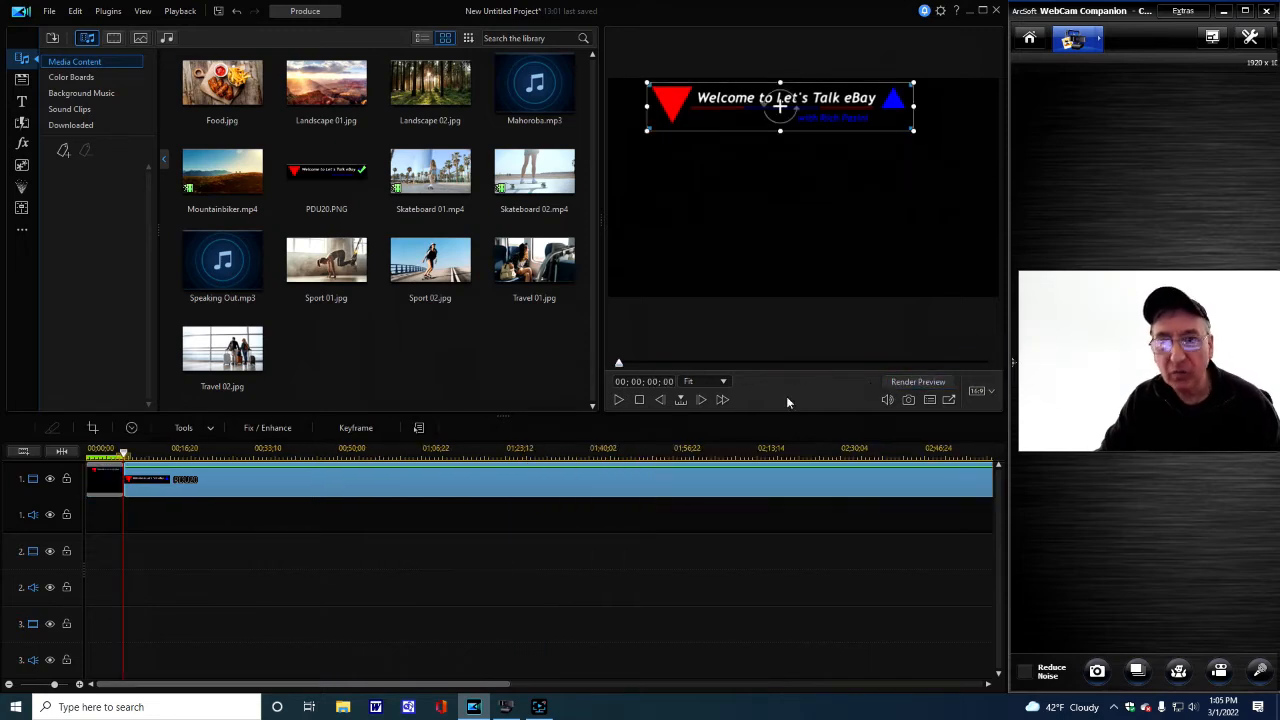
click(589, 537)
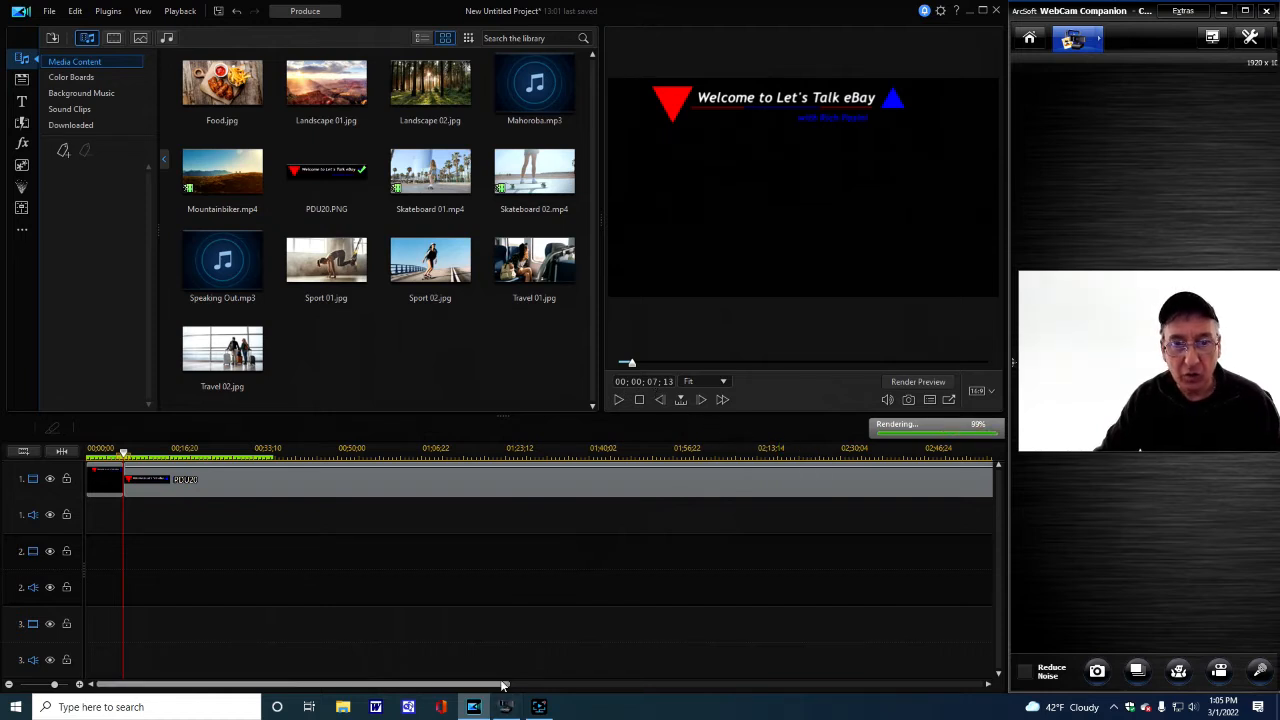
drag(505, 687, 814, 658)
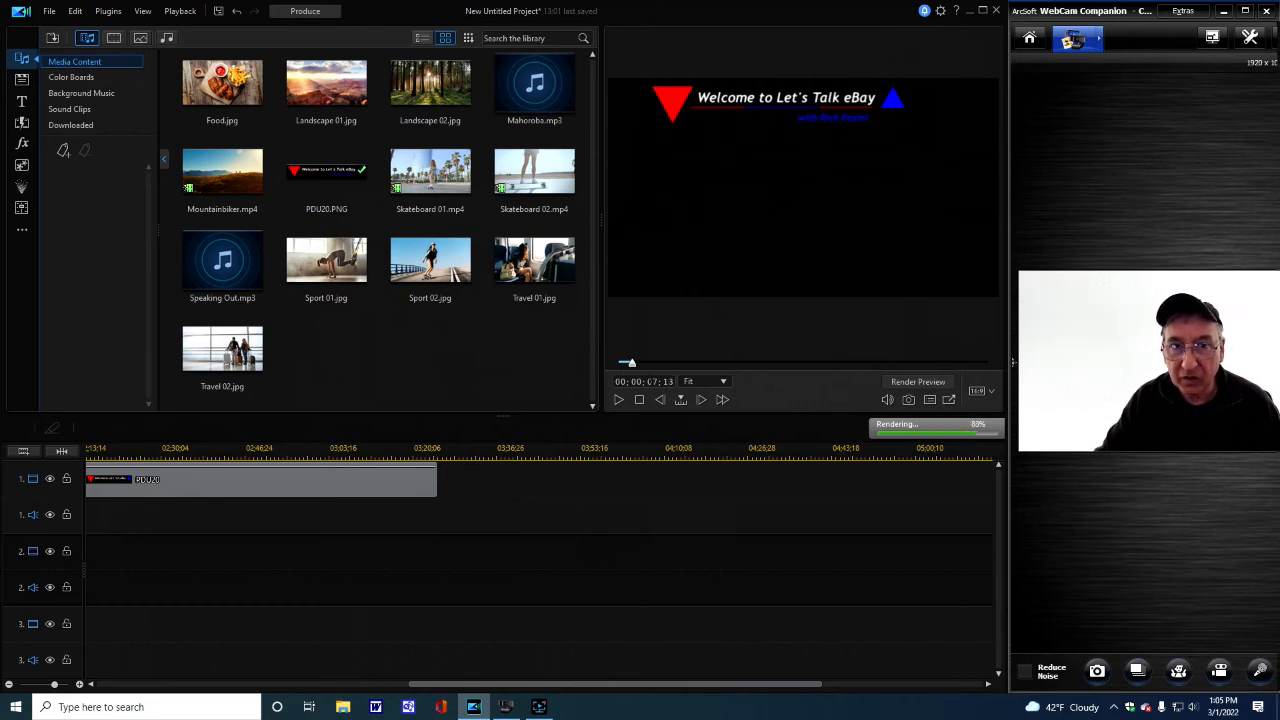
click(436, 470)
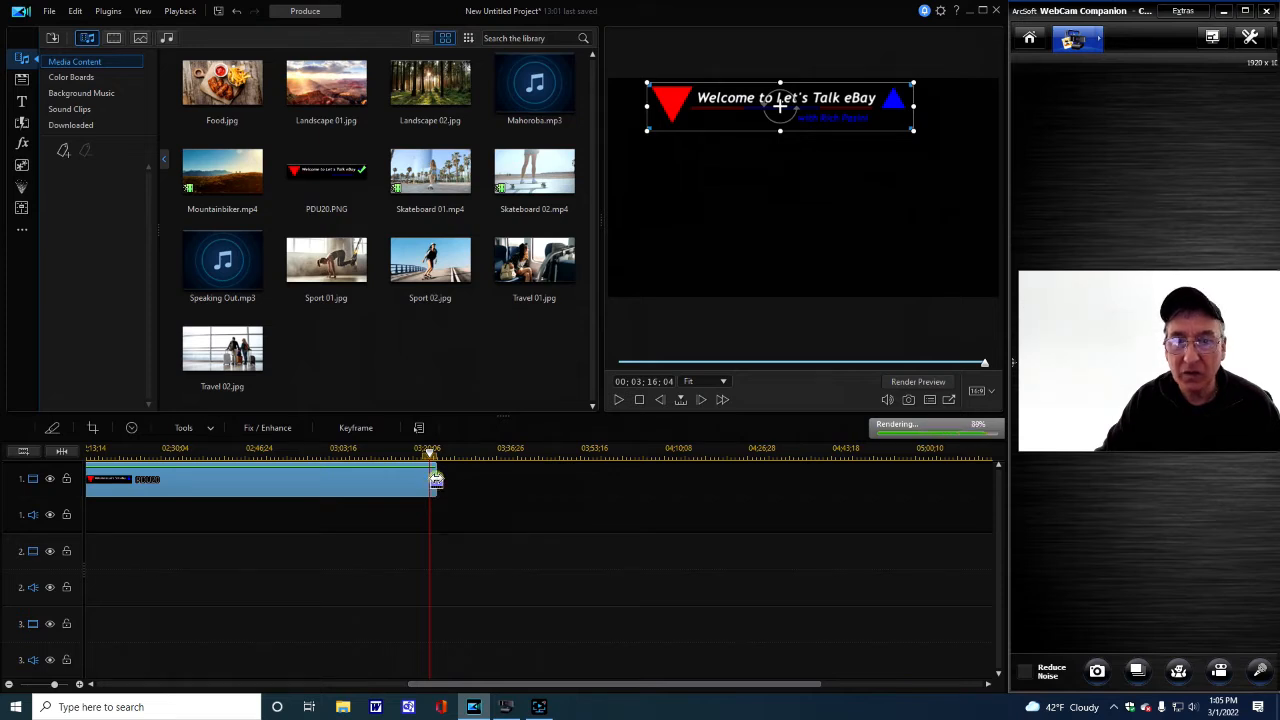
drag(436, 479, 801, 482)
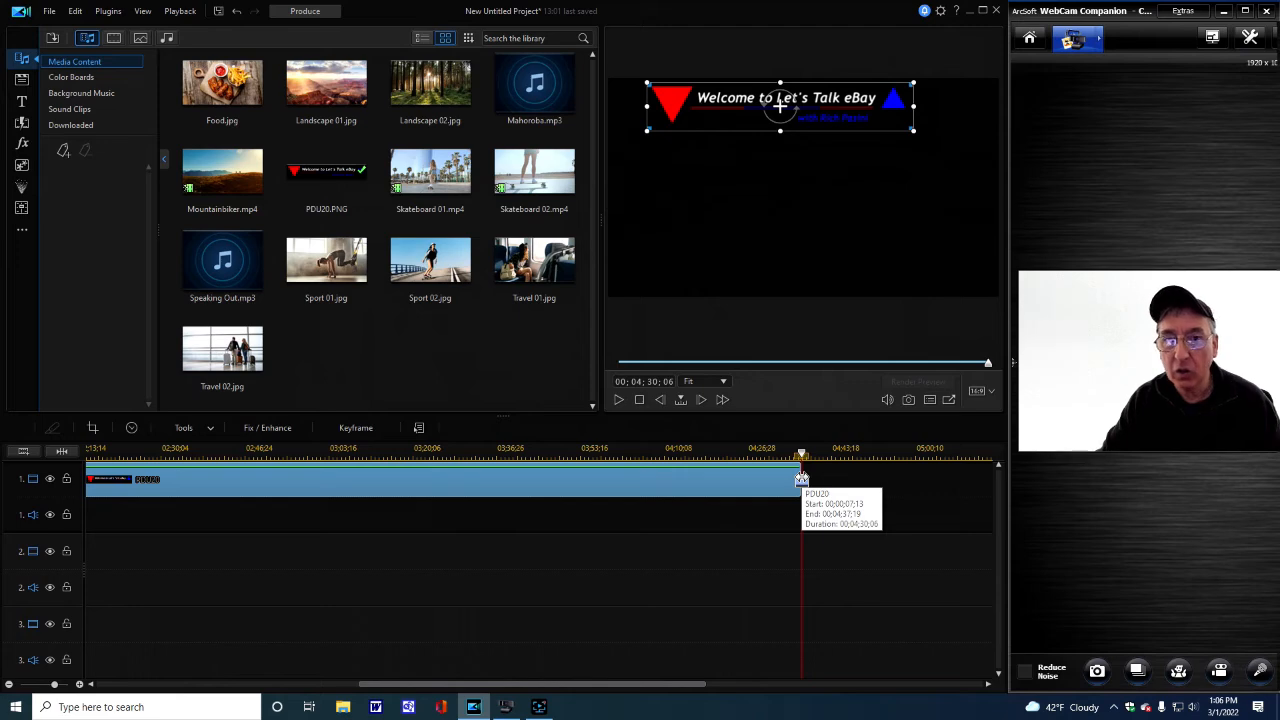
drag(801, 479, 1011, 499)
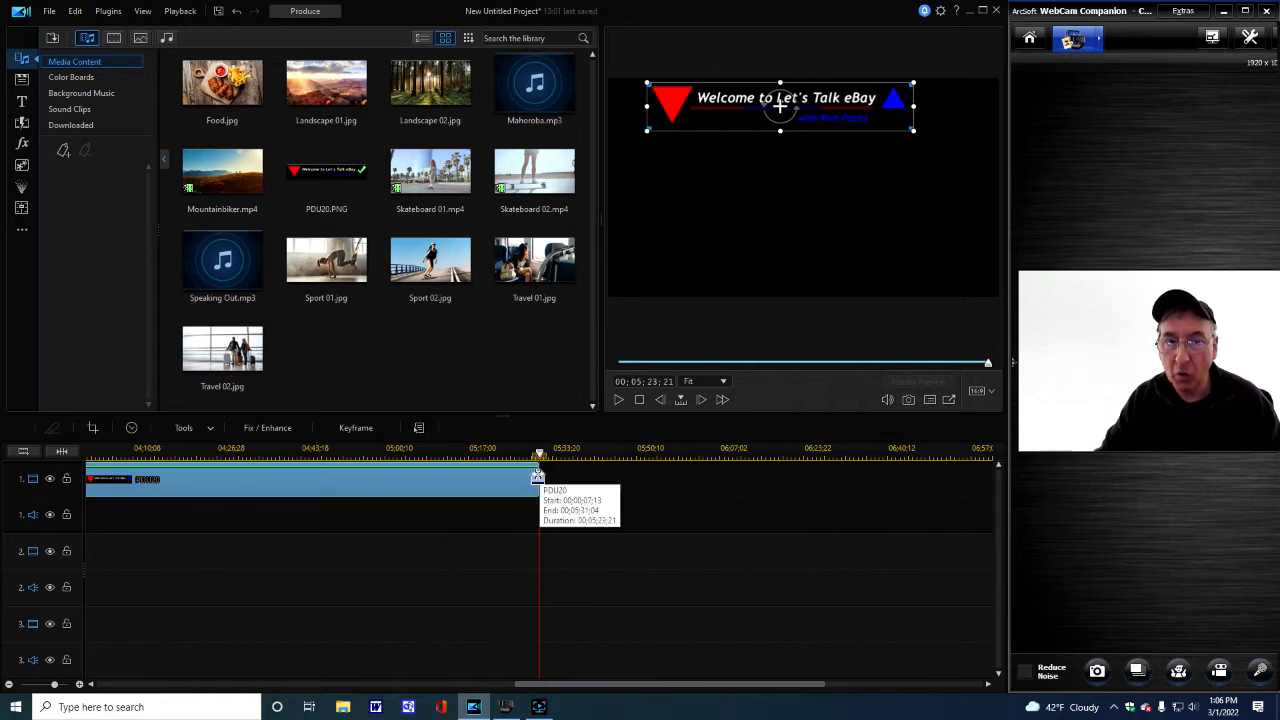
drag(540, 479, 893, 497)
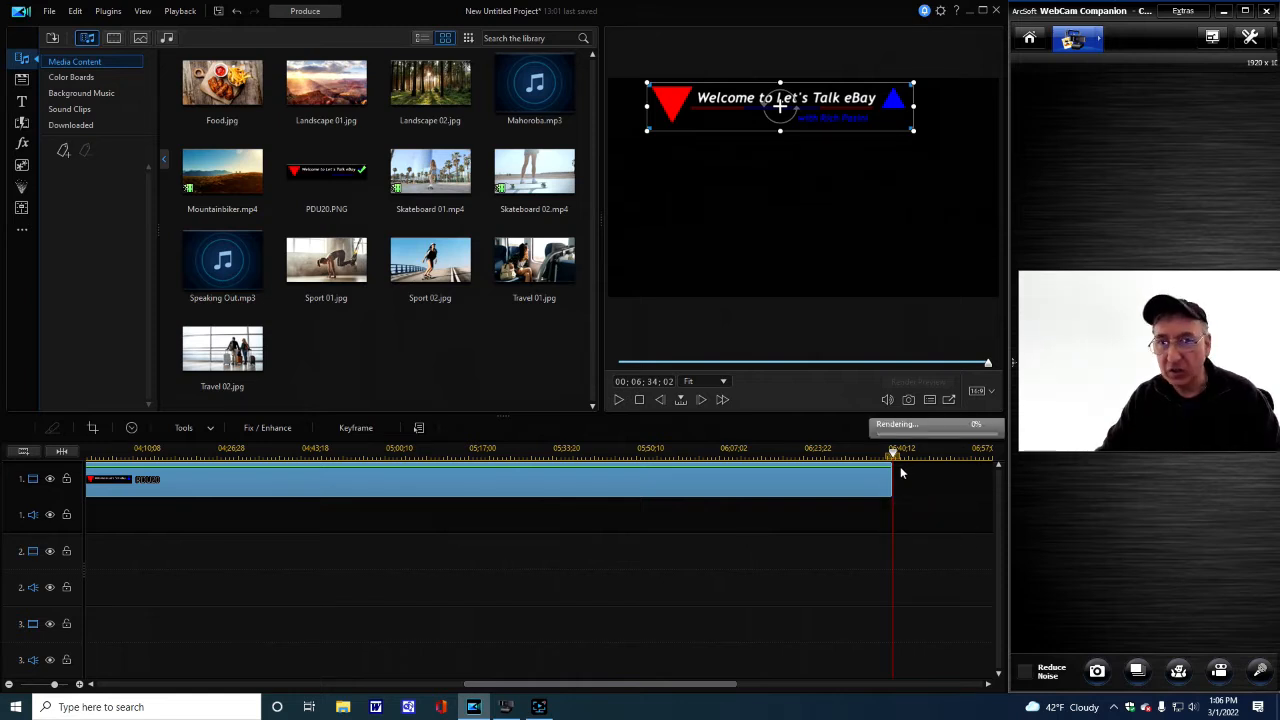
Step: Scrub back through the extended PDU20 clip to check how the banner displays over its length
click(900, 466)
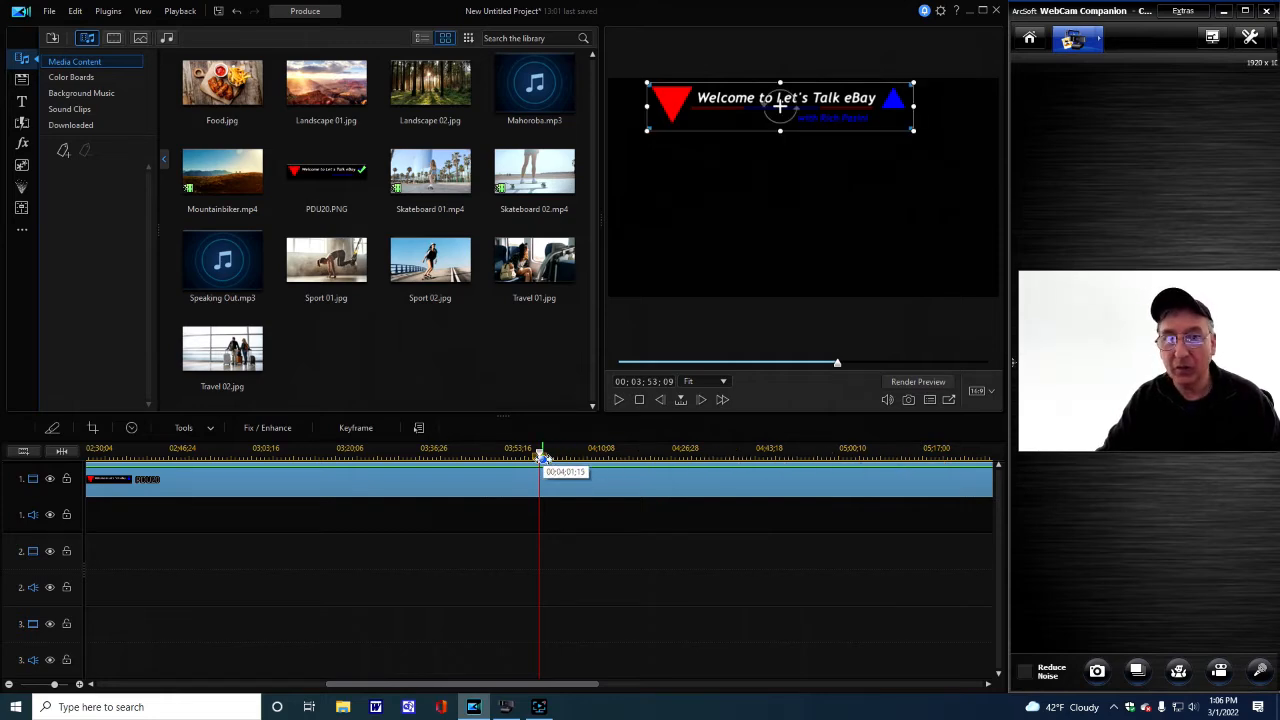
click(545, 462)
drag(502, 460, 7, 447)
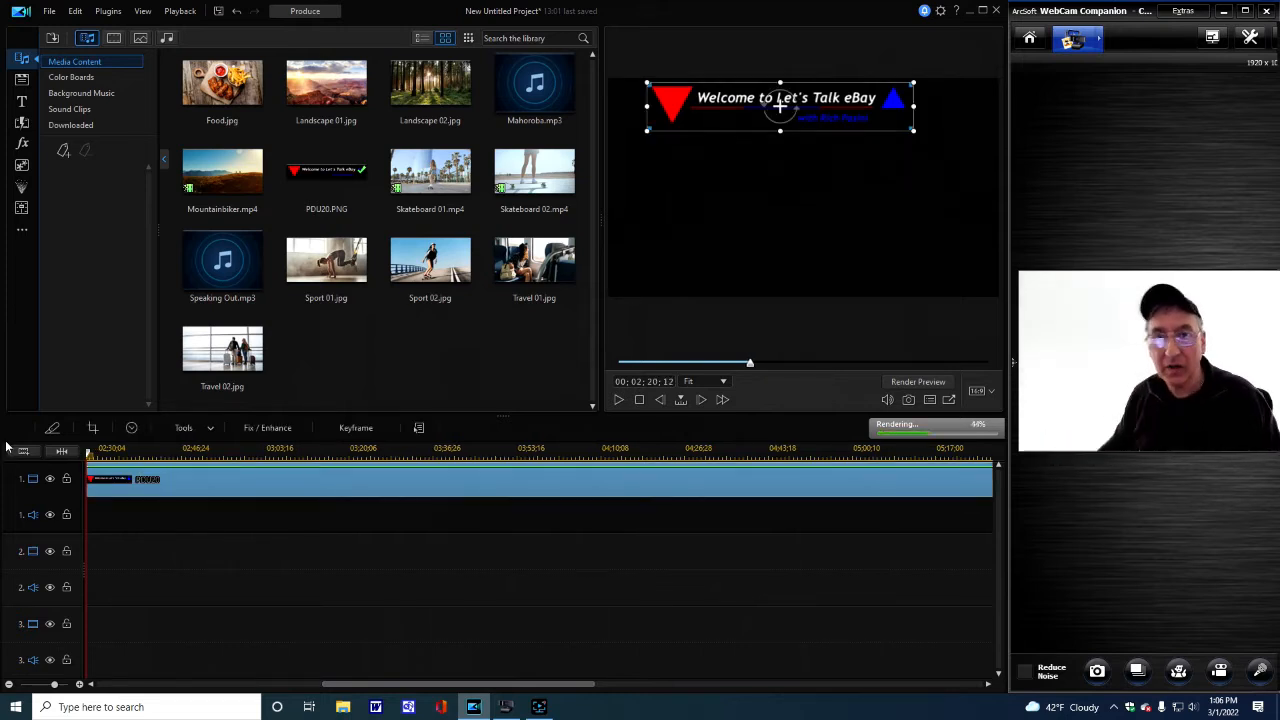
click(182, 580)
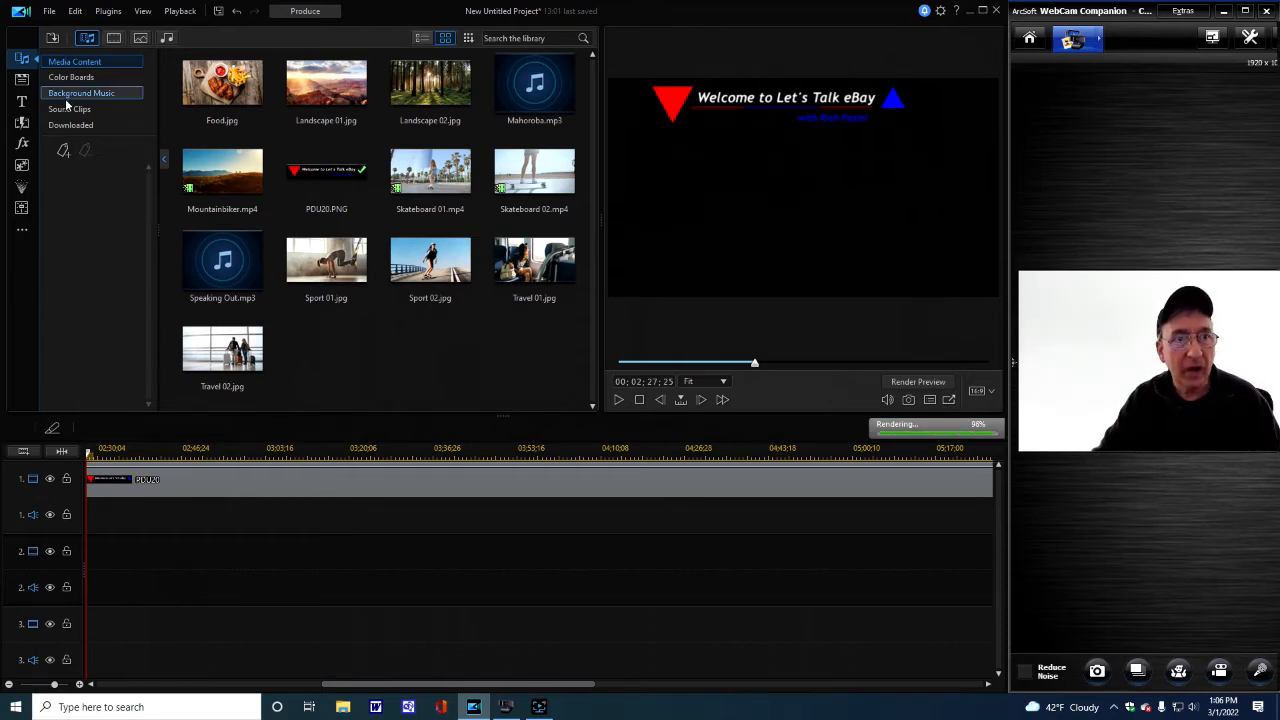
Step: Switch to File Explorer and open the Documents > CyberLink > ScreenRecorder > 4.0 folder
click(340, 707)
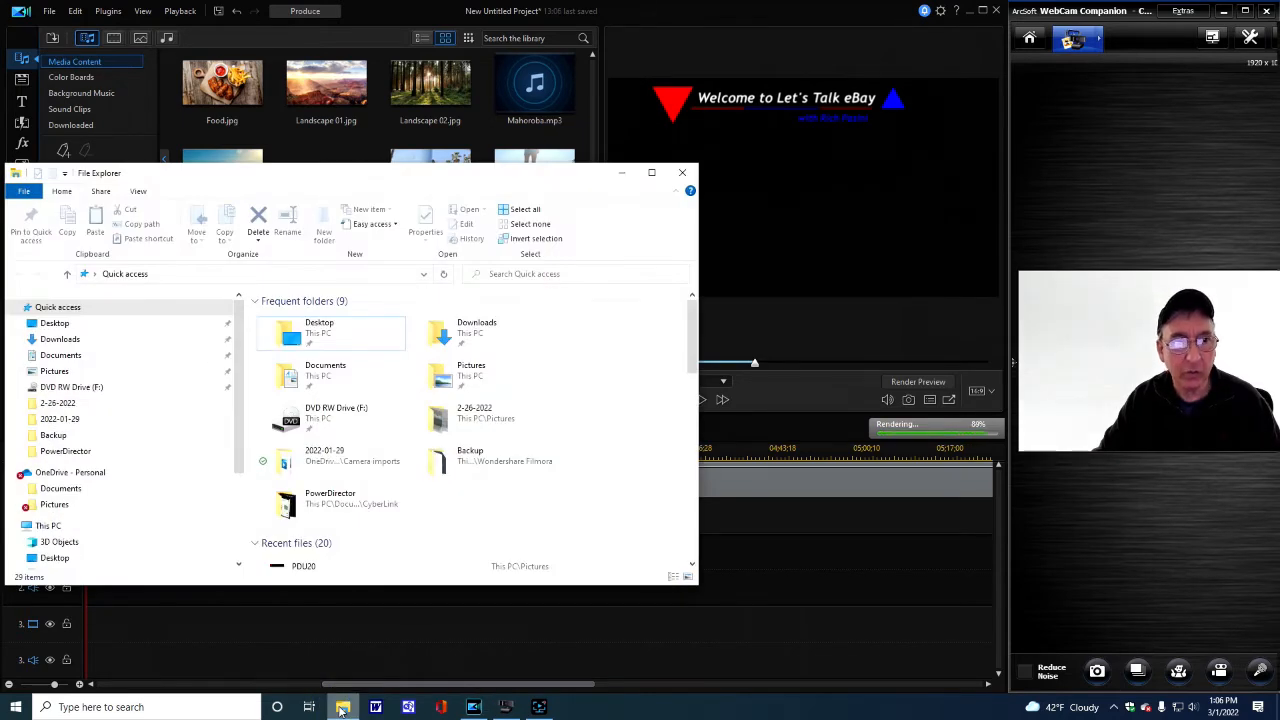
click(55, 356)
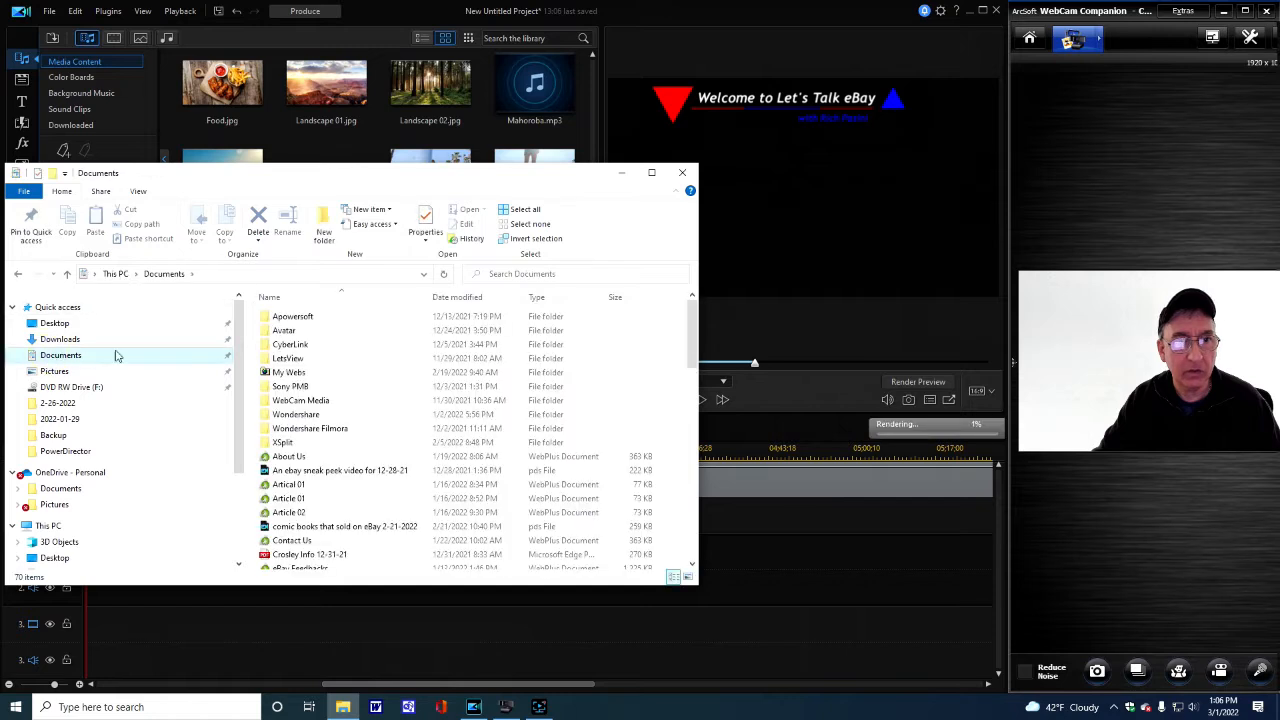
double_click(286, 346)
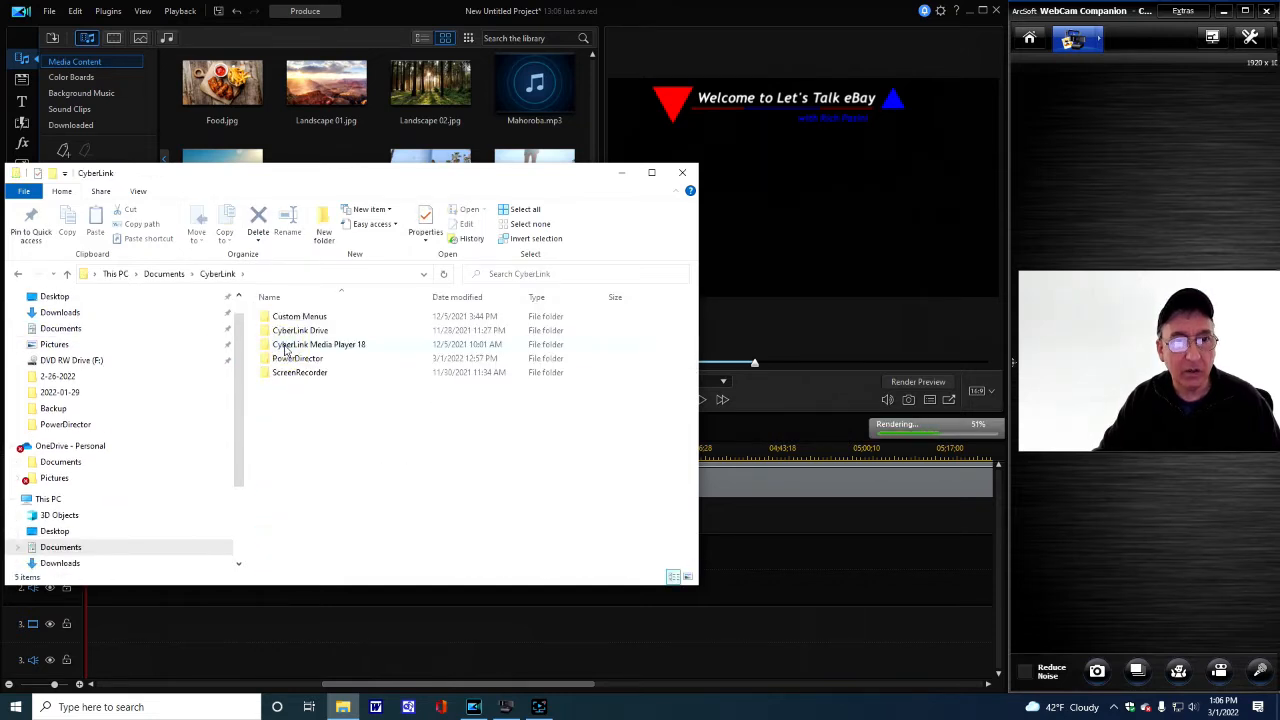
double_click(289, 373)
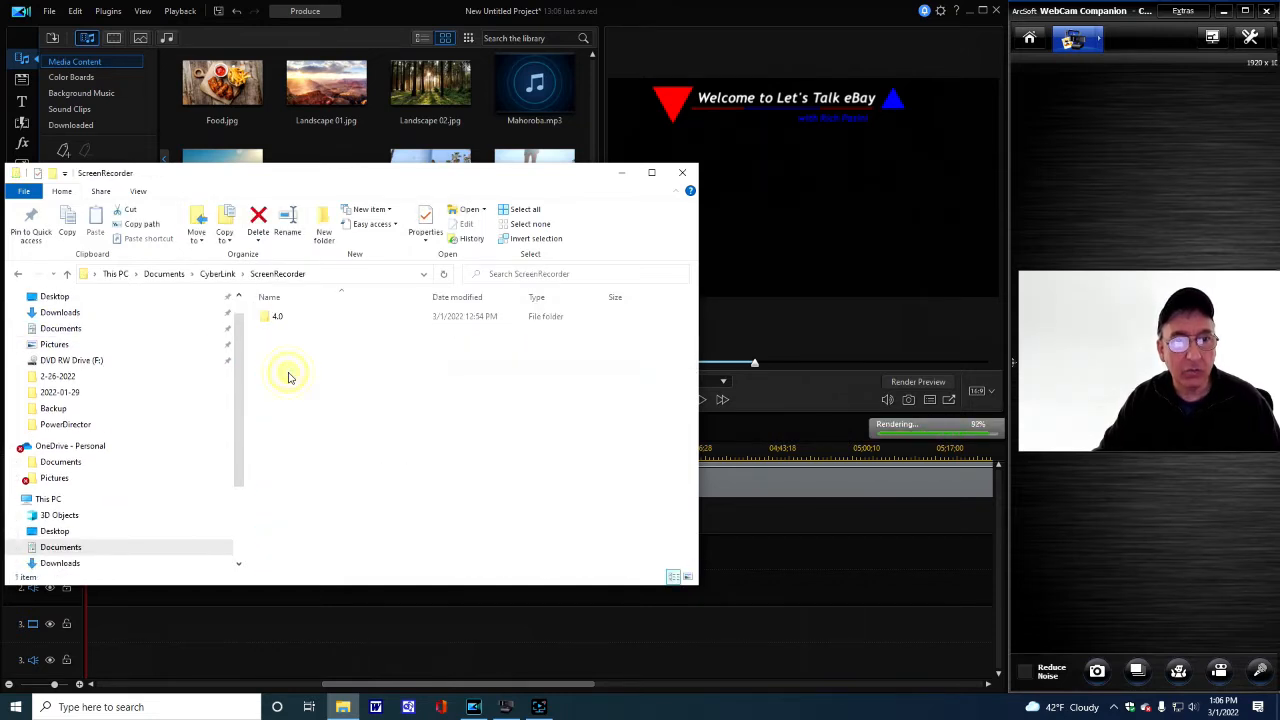
click(276, 319)
double_click(276, 319)
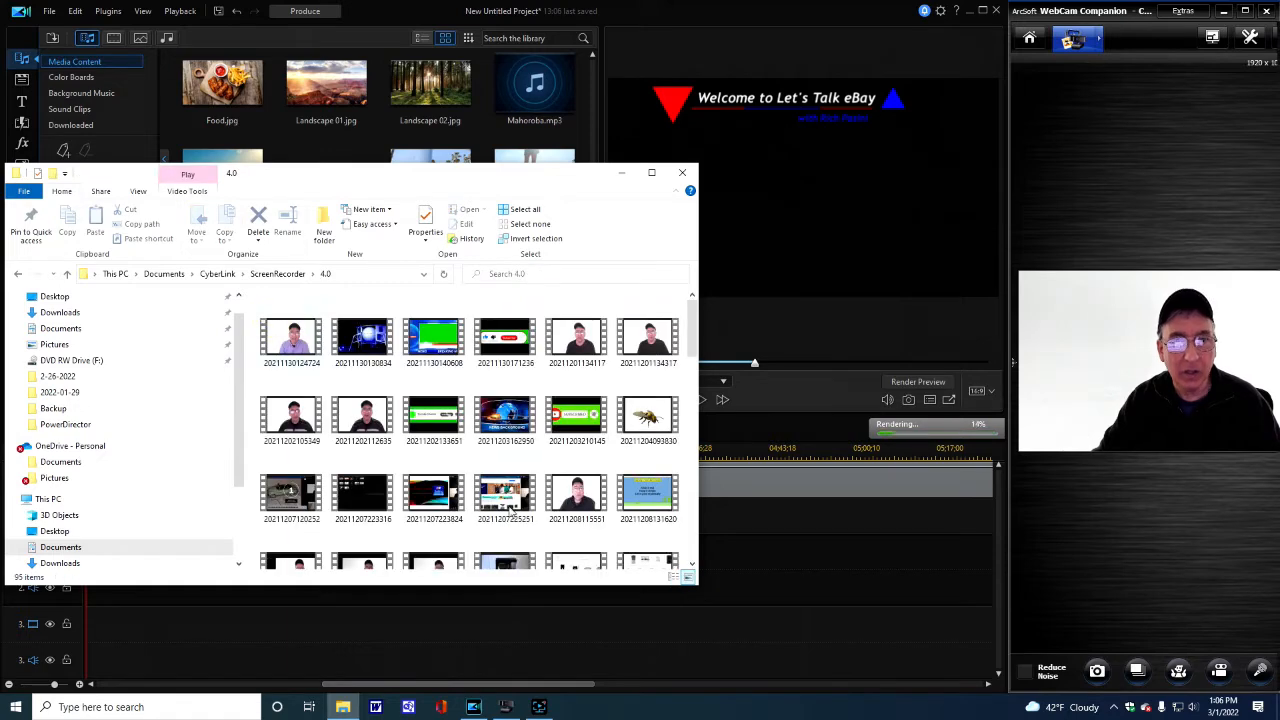
Step: Import the recording 20220301125417.mp4 from the folder into PowerDirector's media library and preview it
drag(695, 343, 690, 577)
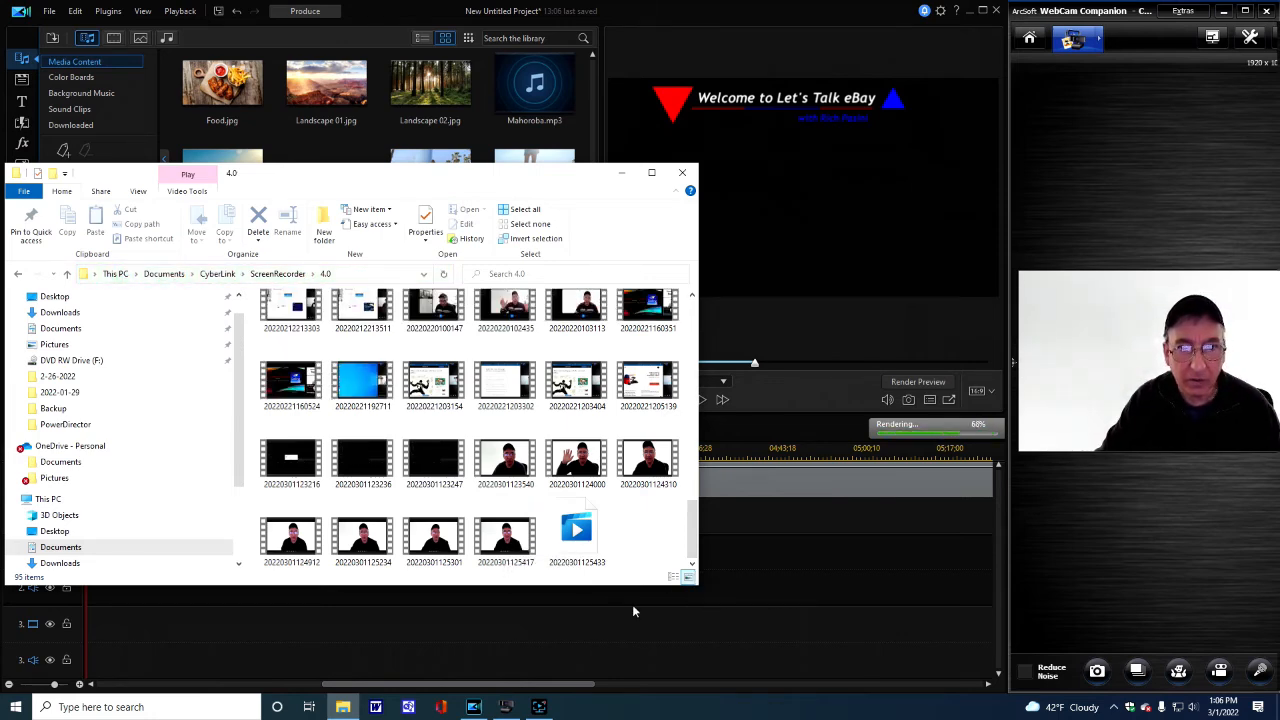
click(507, 543)
drag(507, 535, 352, 157)
click(620, 172)
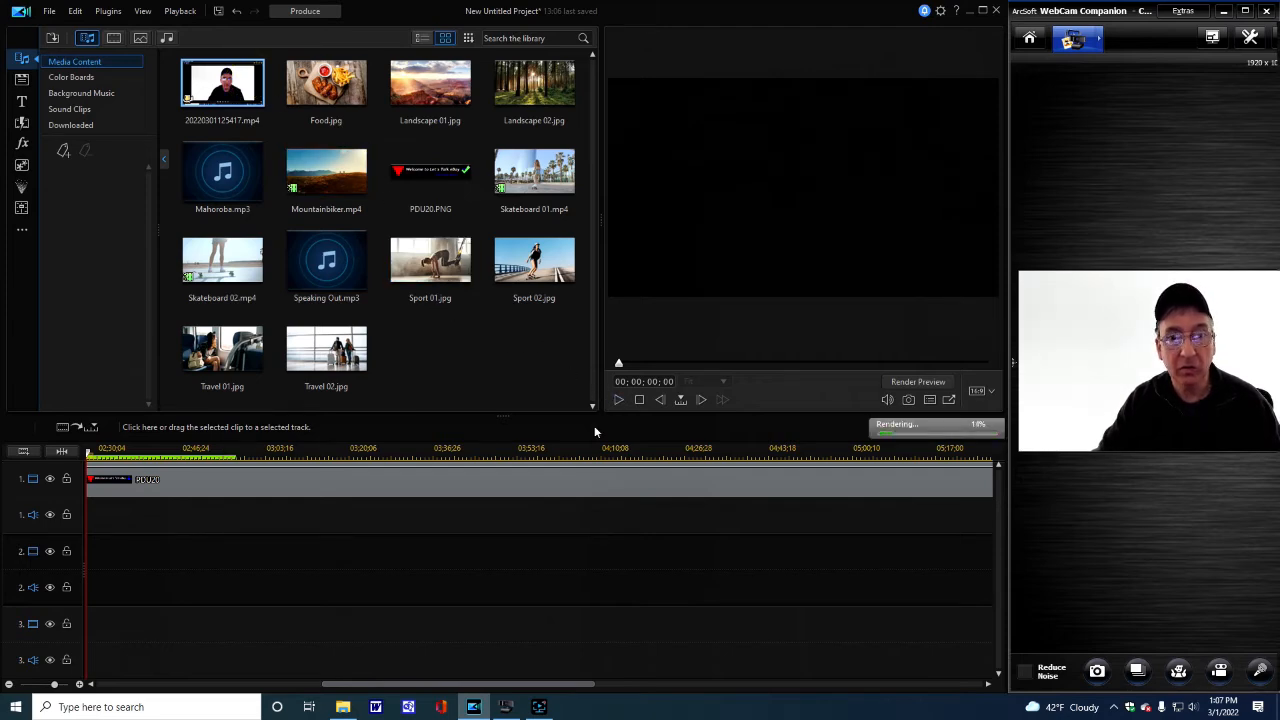
click(619, 400)
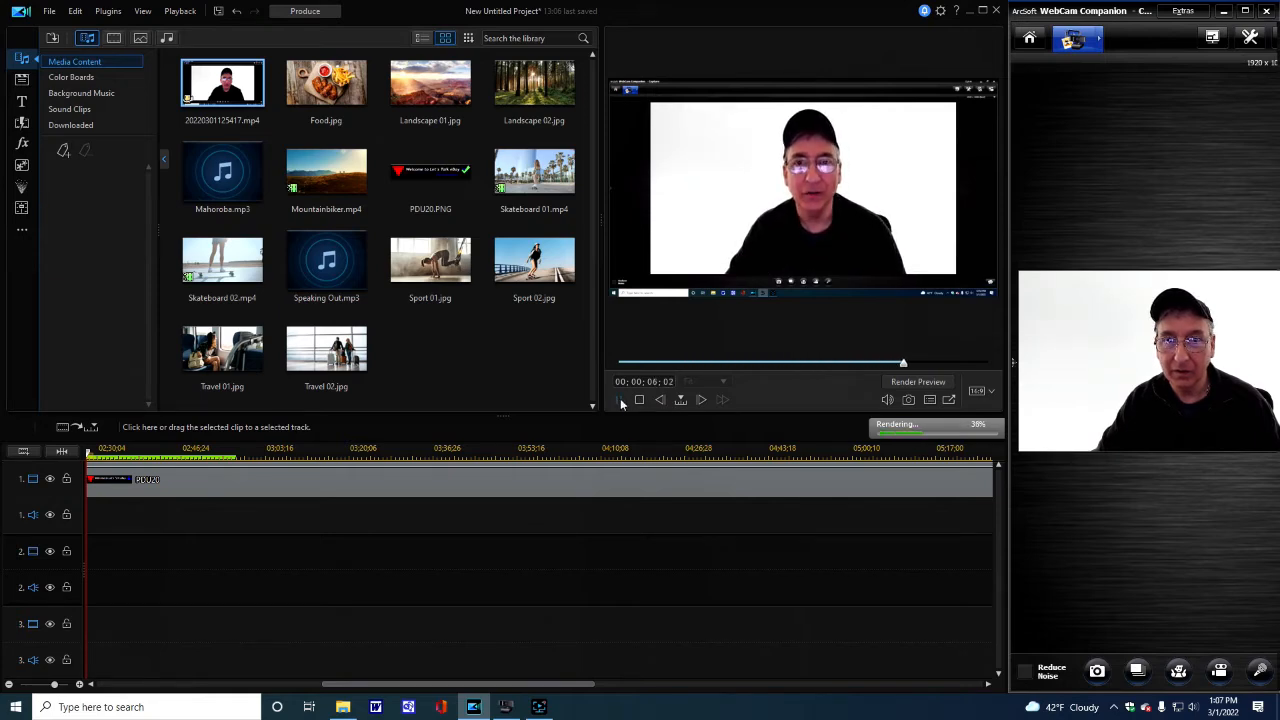
click(620, 400)
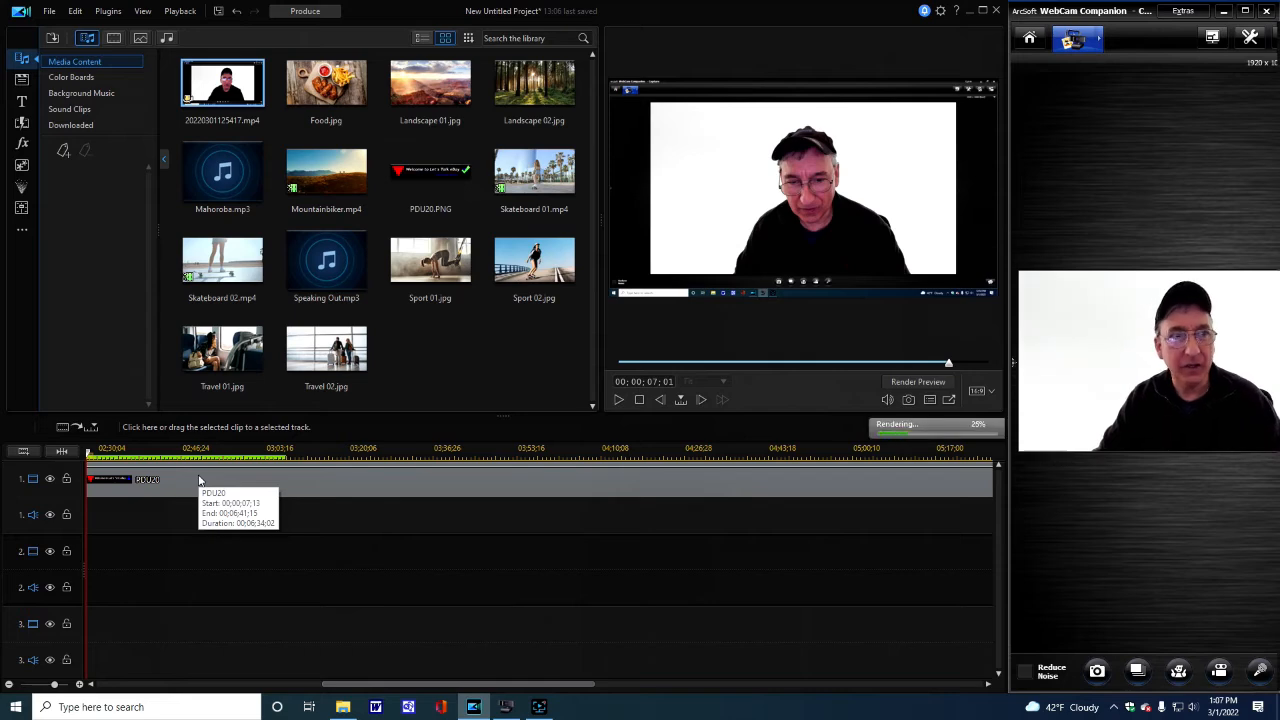
Step: Cut the PDU20 banner clip and the title clip from the first video track to empty the timeline
click(314, 494)
right_click(314, 492)
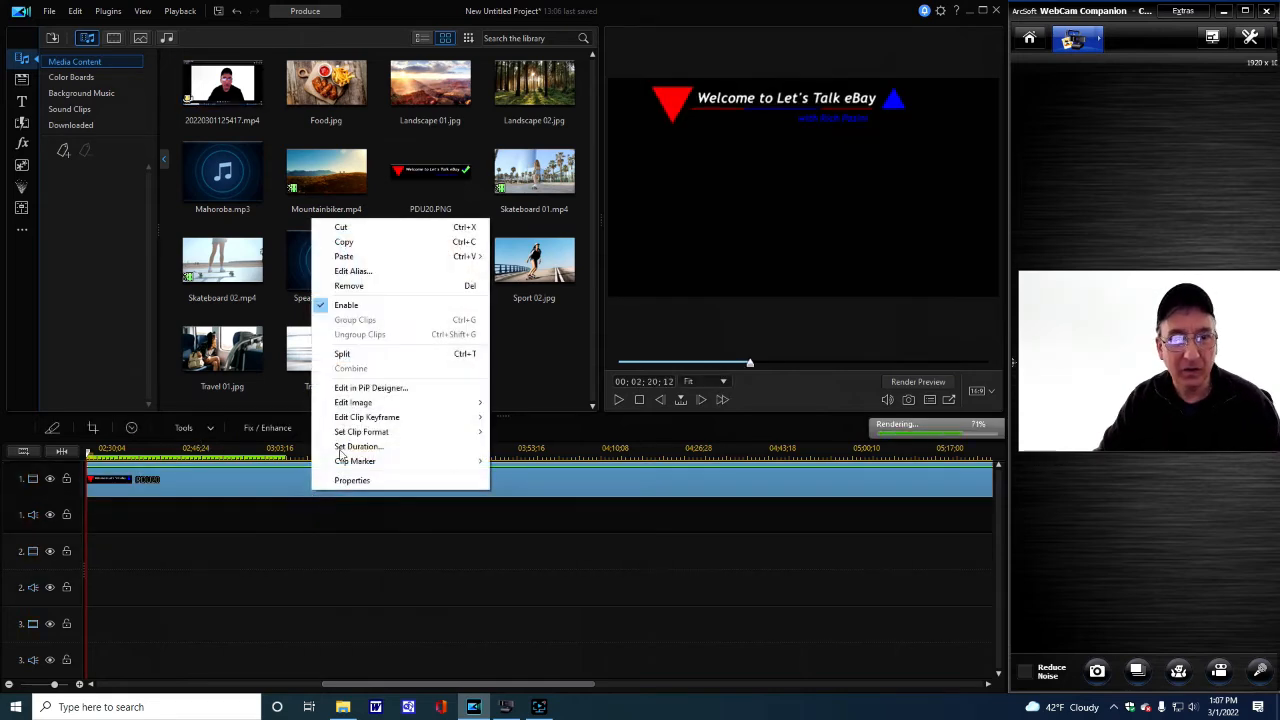
click(343, 227)
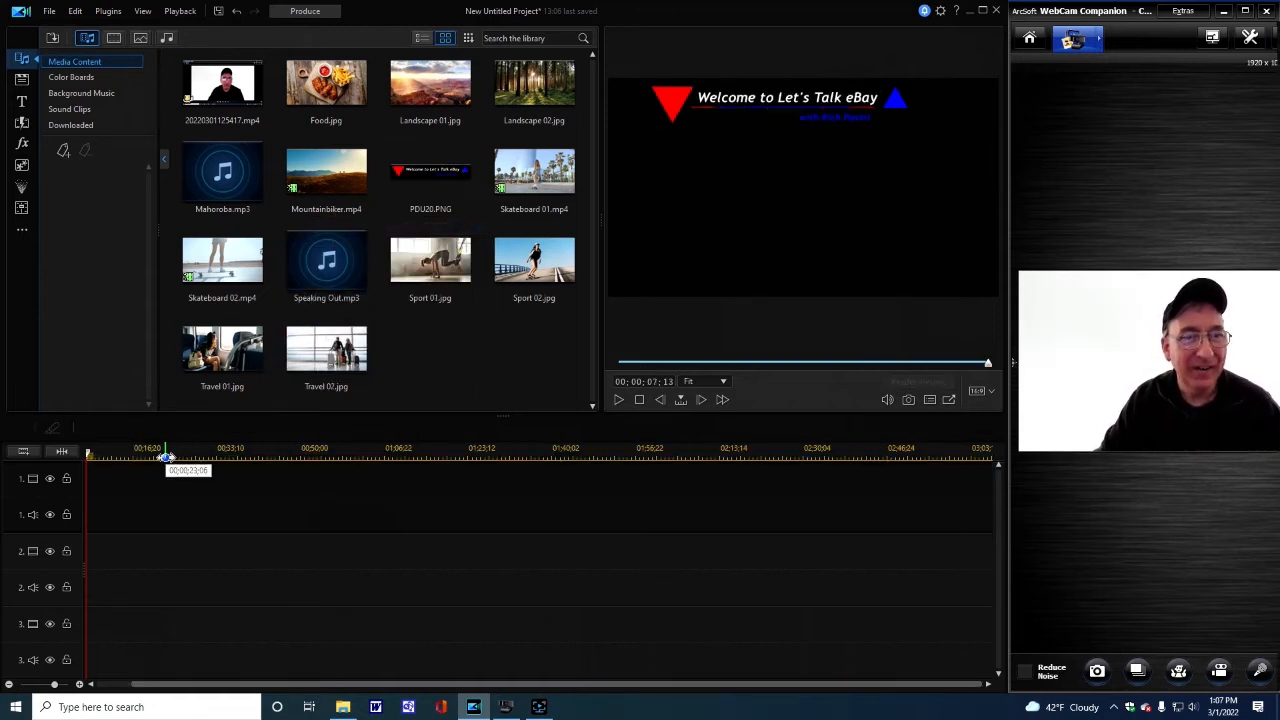
key(ctrl+v)
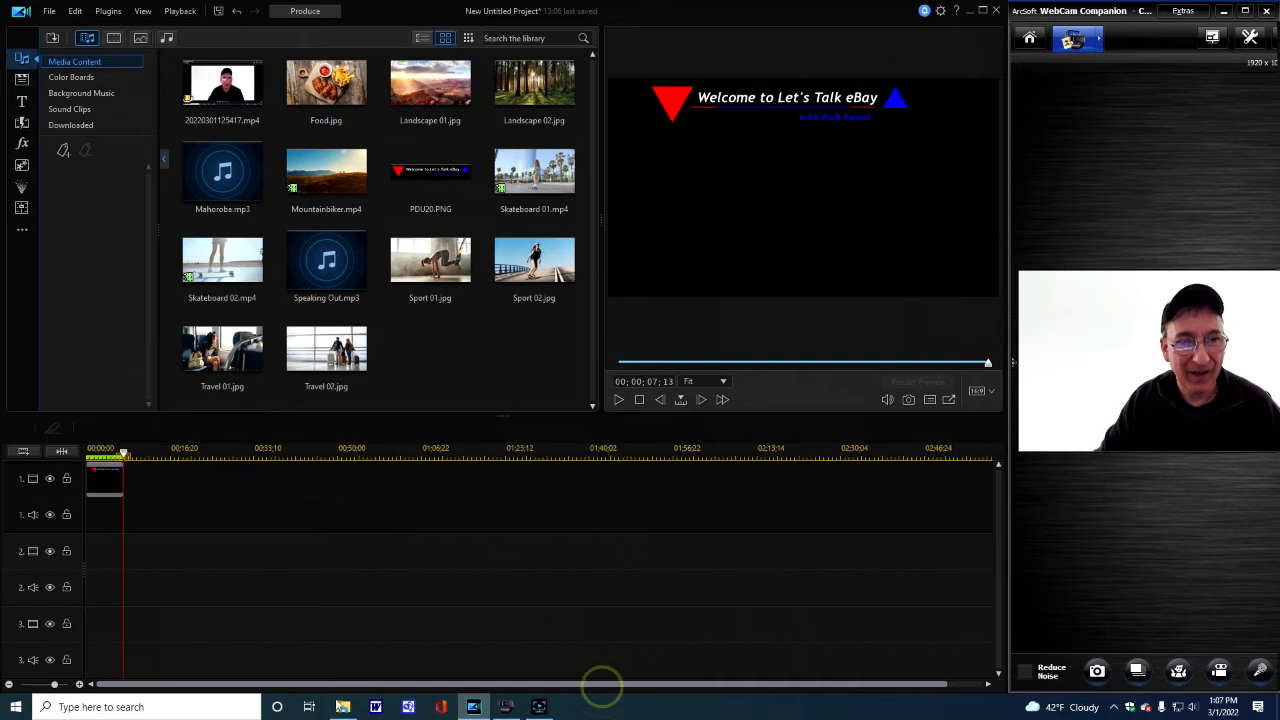
right_click(91, 485)
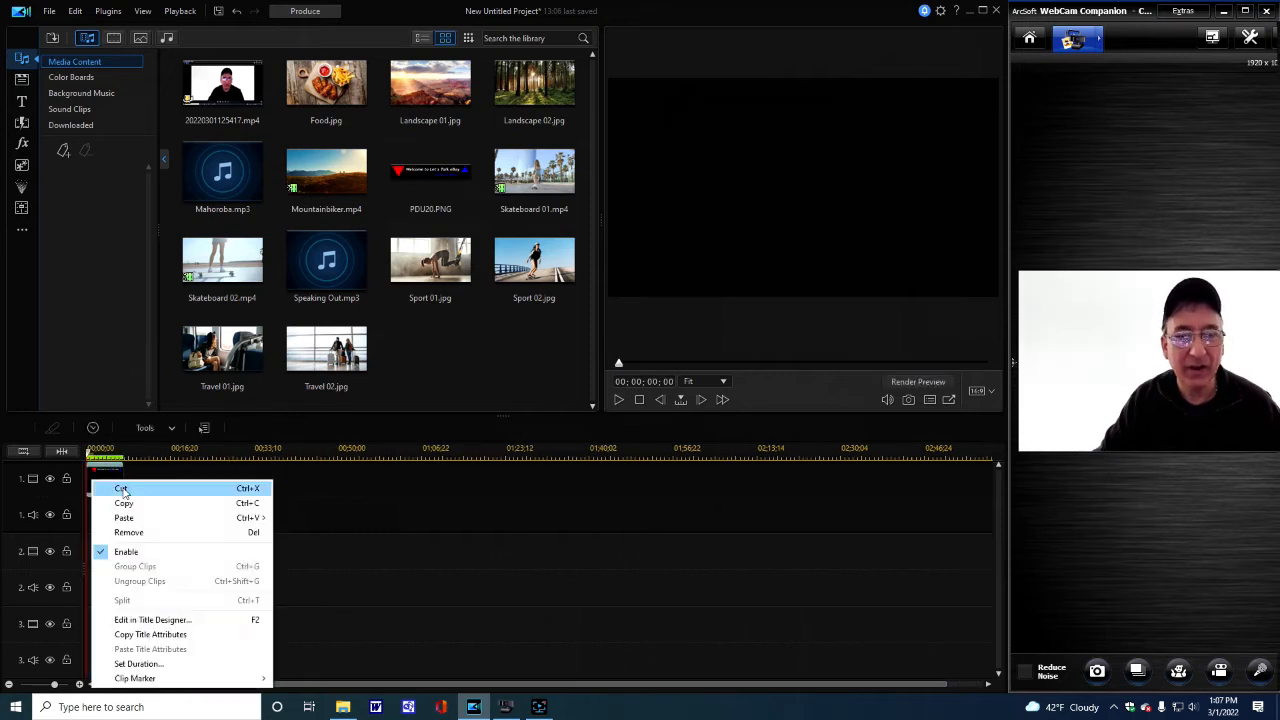
click(121, 488)
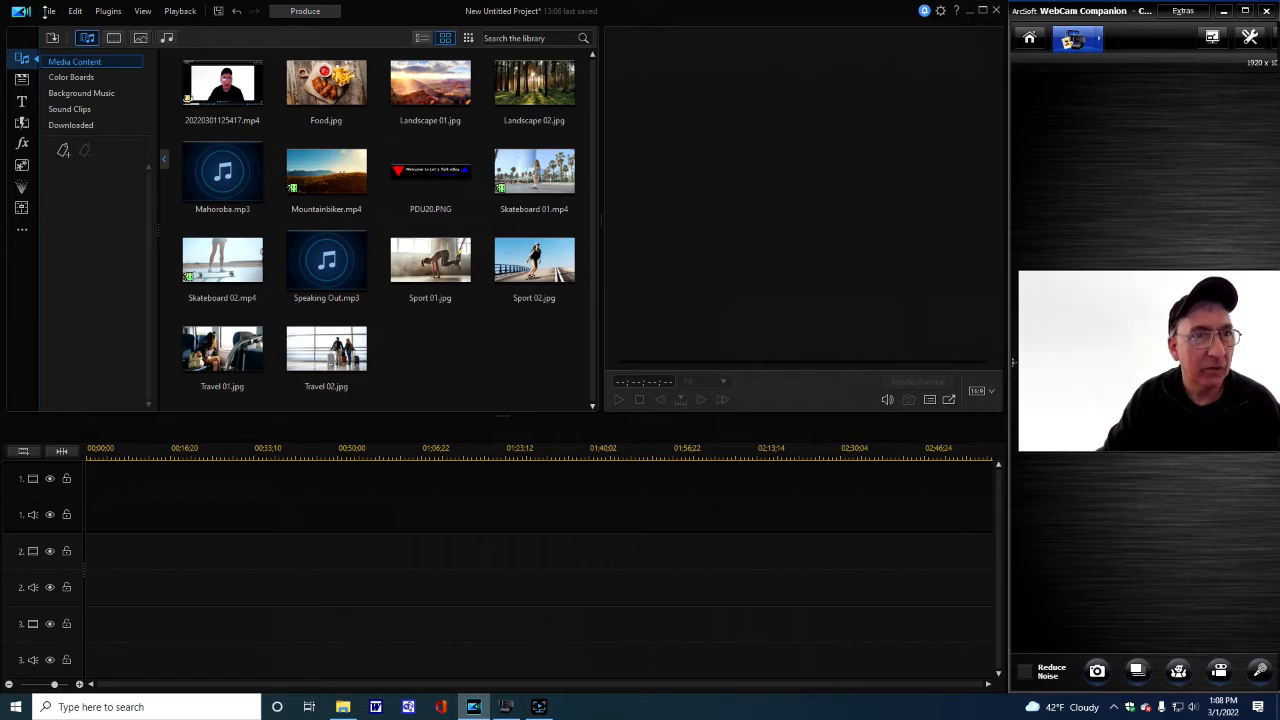
Step: Import the recording 20220301124310.mp4 from File Explorer's ScreenRecorder > 4.0 folder into PowerDirector's media library and preview it
click(342, 708)
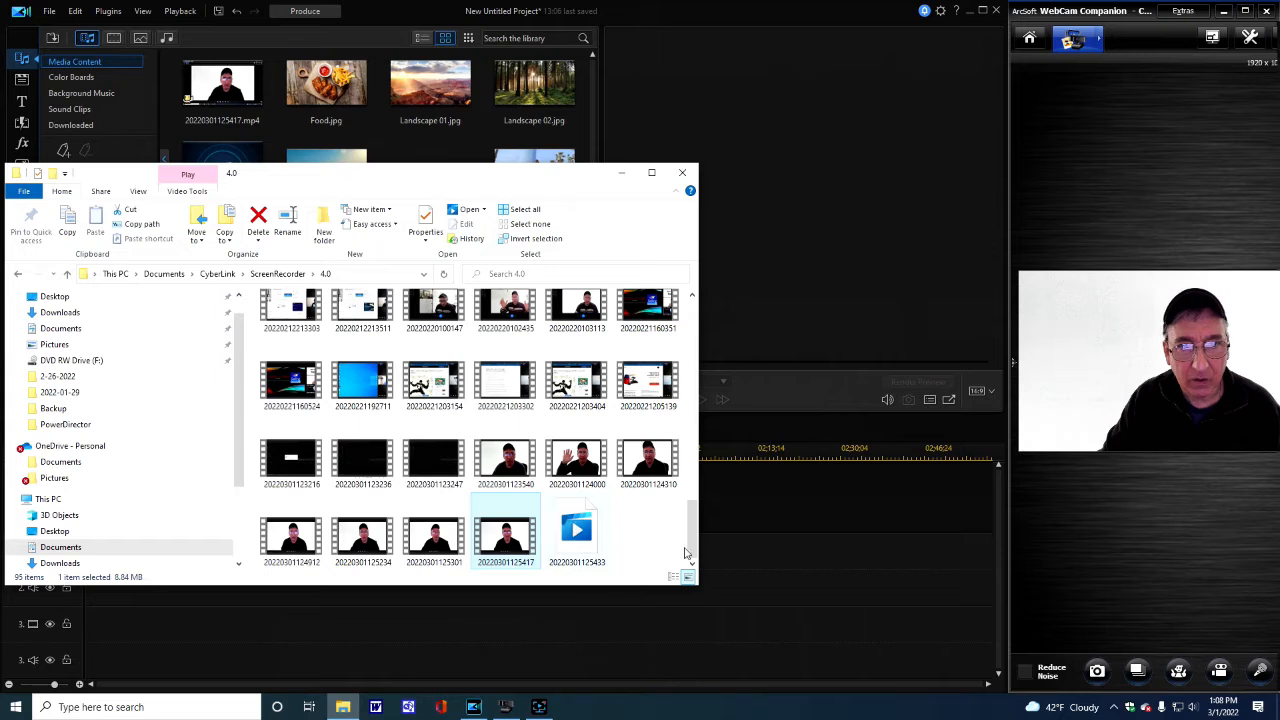
click(577, 532)
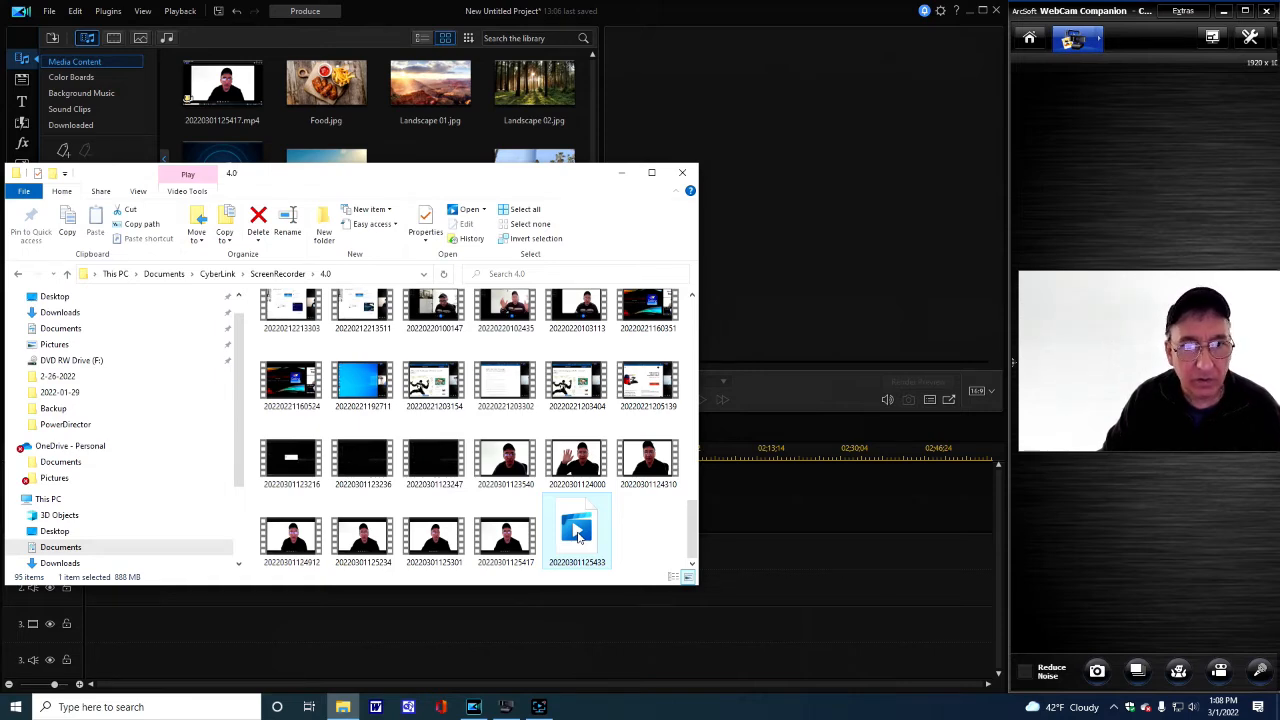
drag(577, 532, 396, 168)
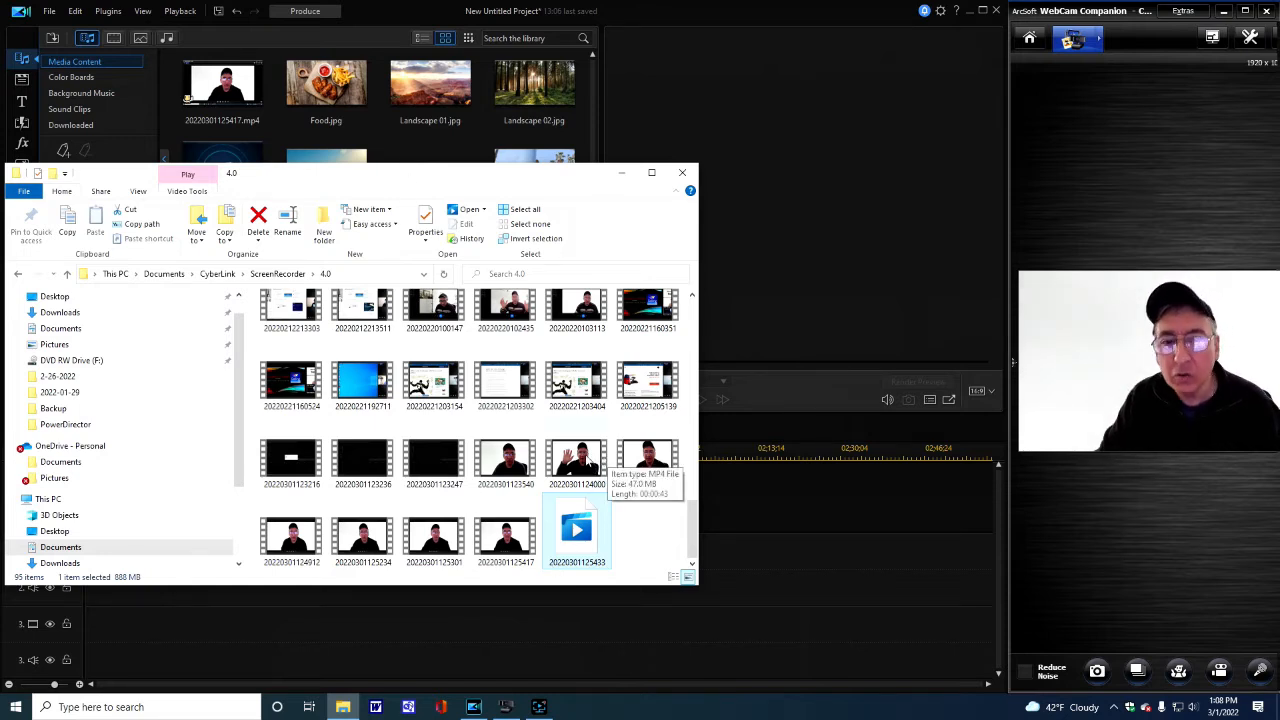
drag(629, 457, 394, 318)
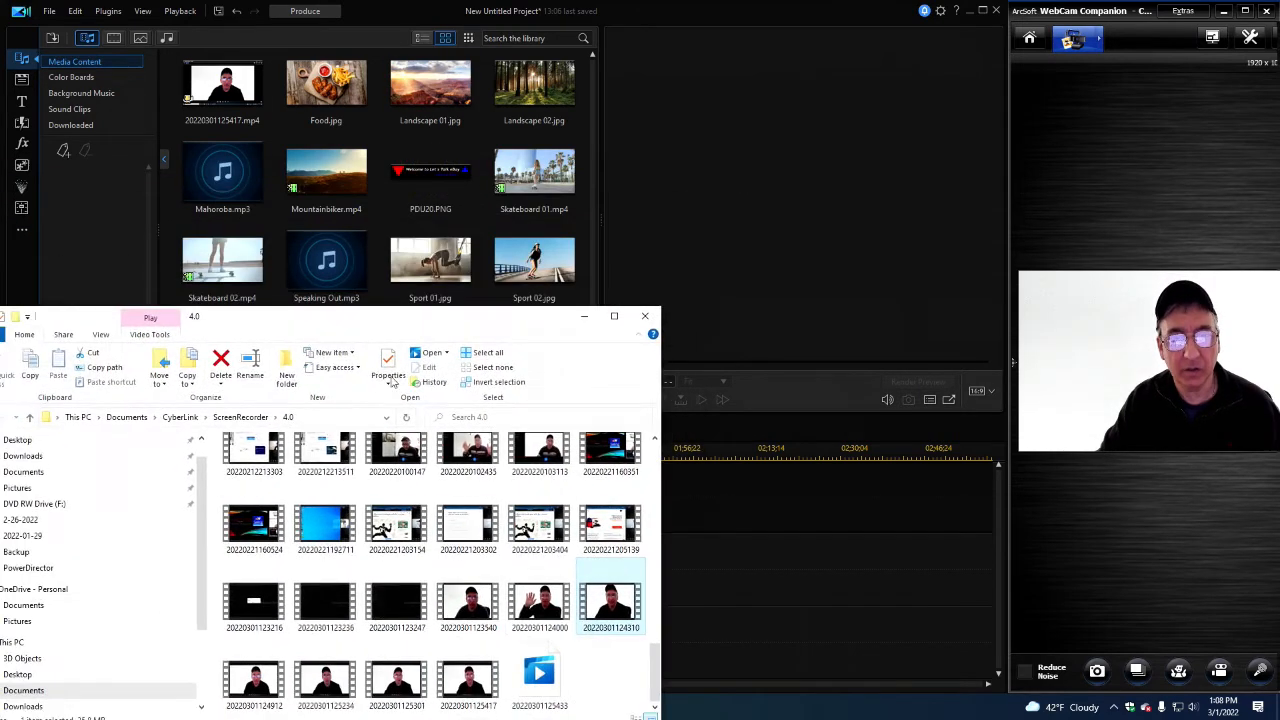
drag(594, 625, 465, 206)
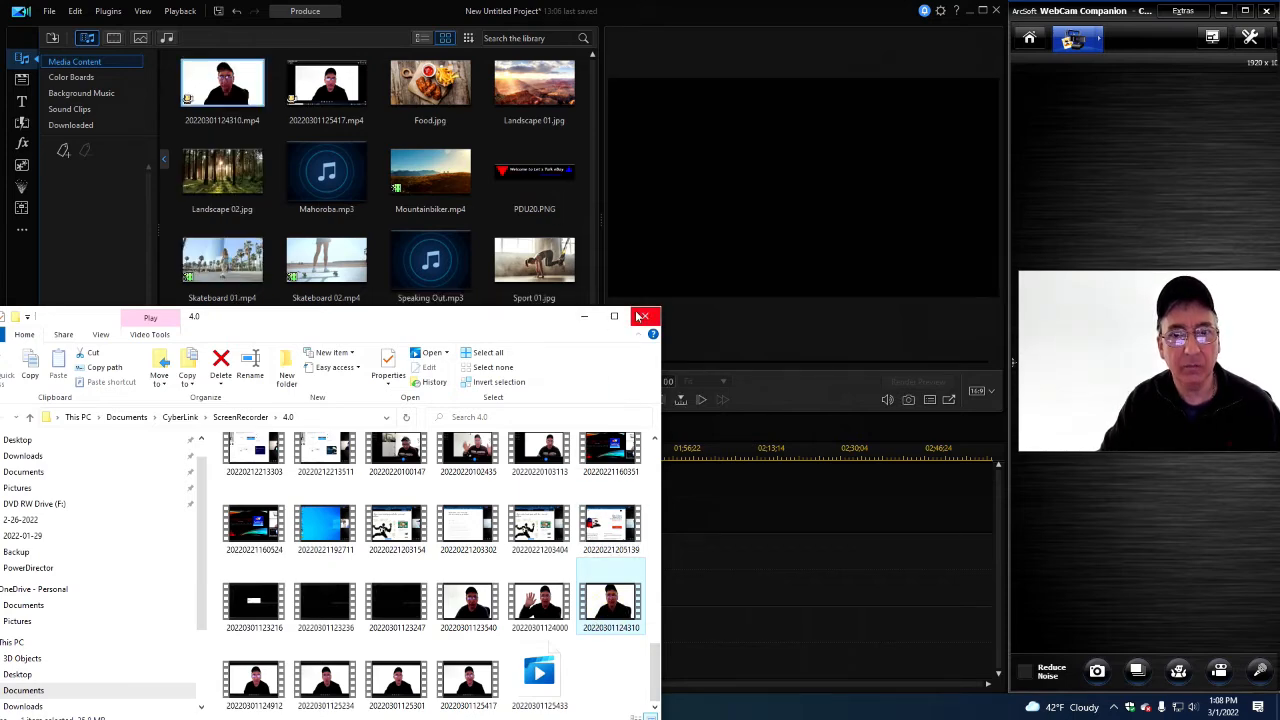
click(646, 318)
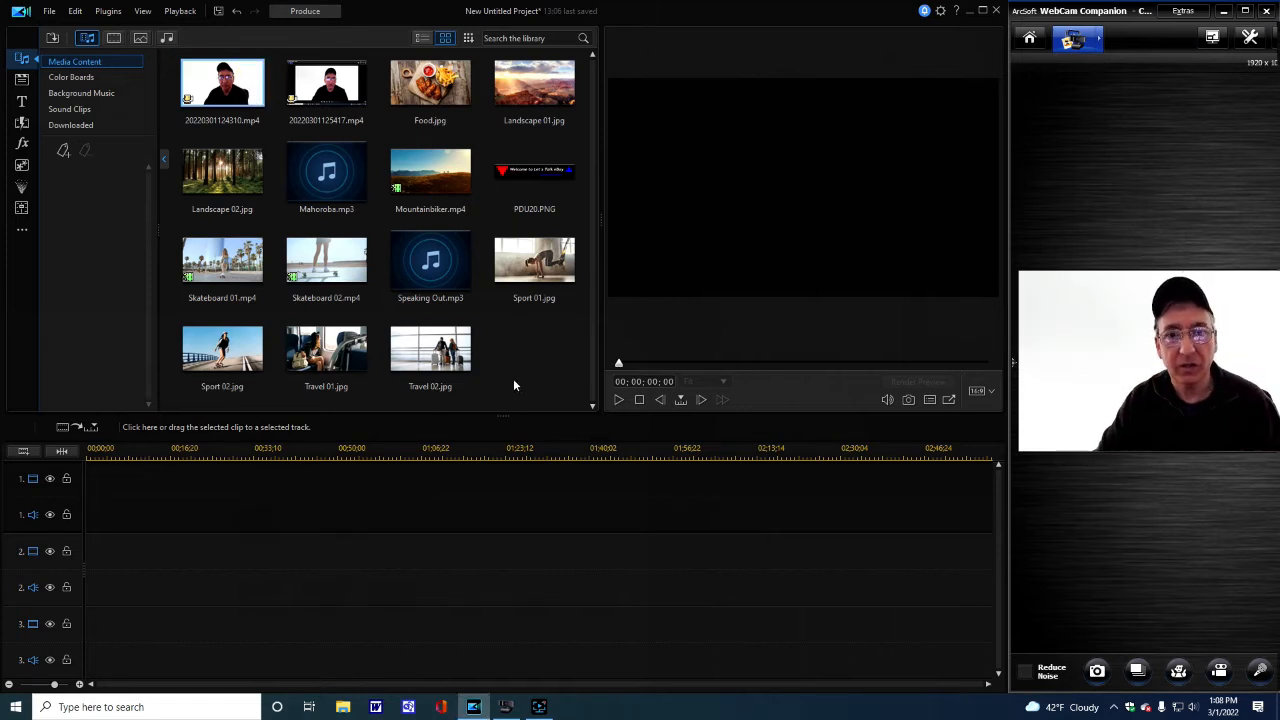
click(617, 399)
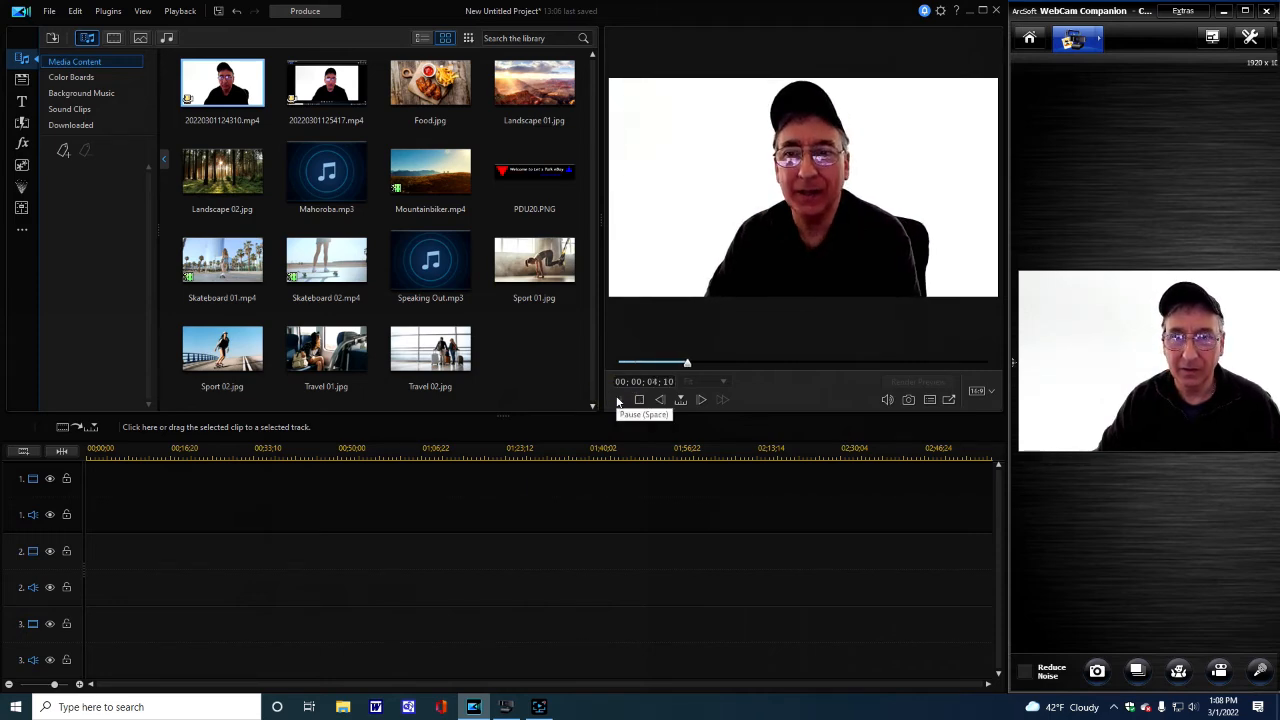
click(617, 399)
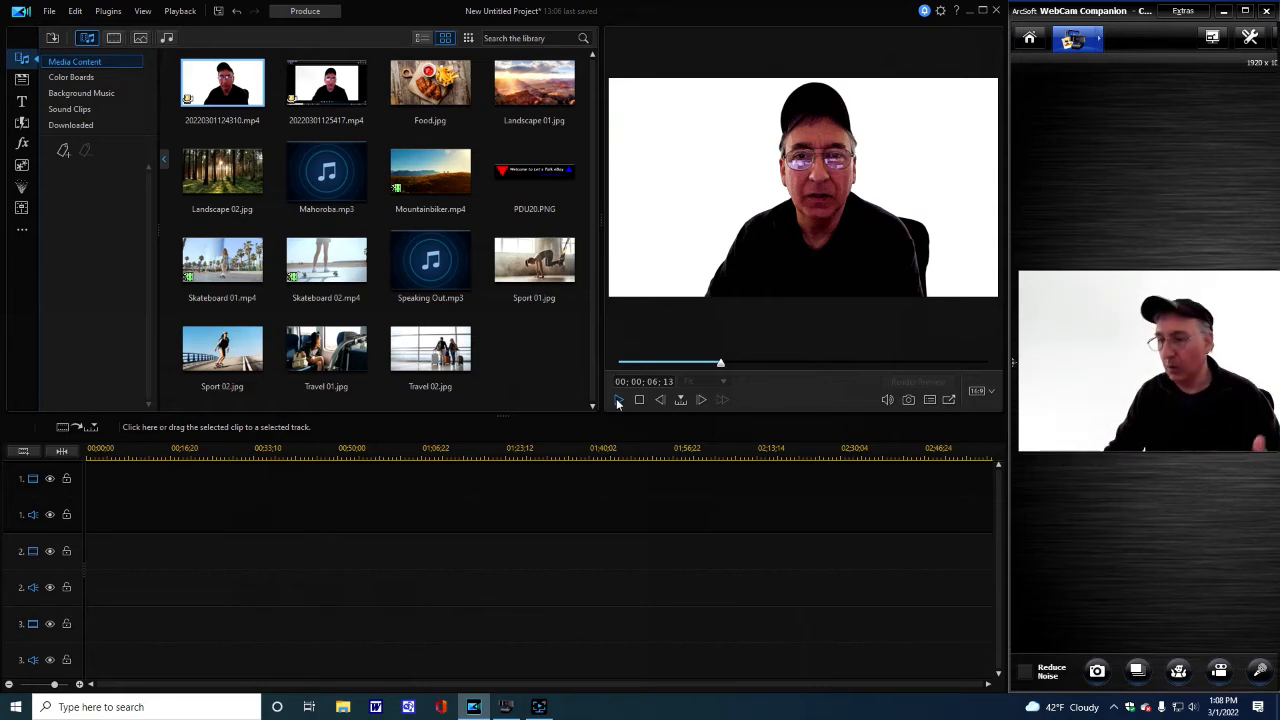
Step: Switch to ArcSoft WebCam Companion, view the webcam feed full screen with the floating control bar moved aside, and return to the smaller window
click(1244, 12)
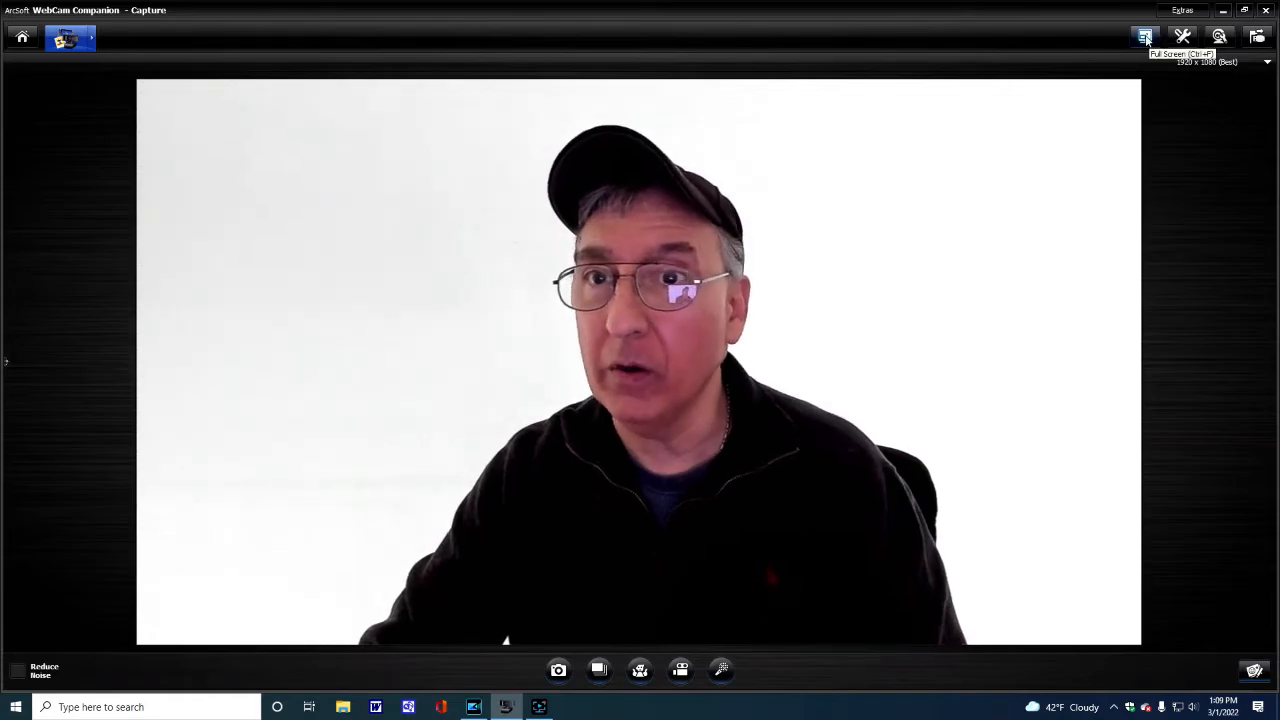
click(1145, 37)
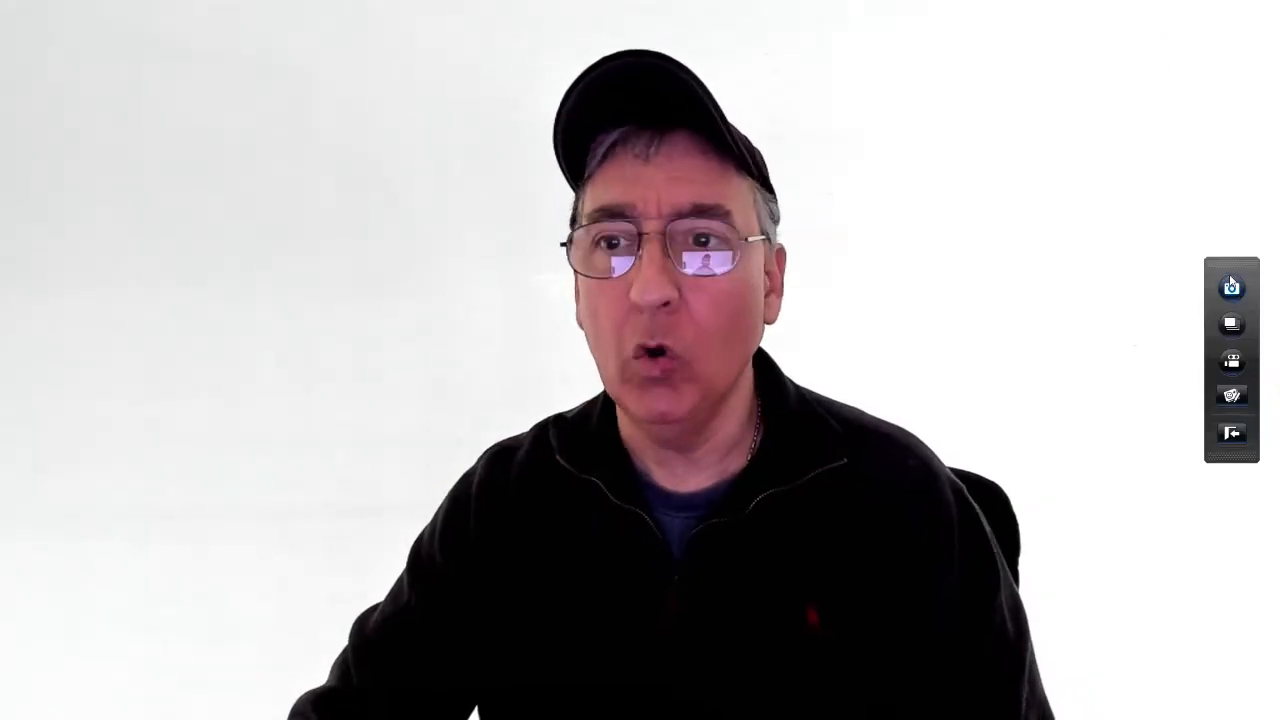
drag(1243, 260, 1263, 516)
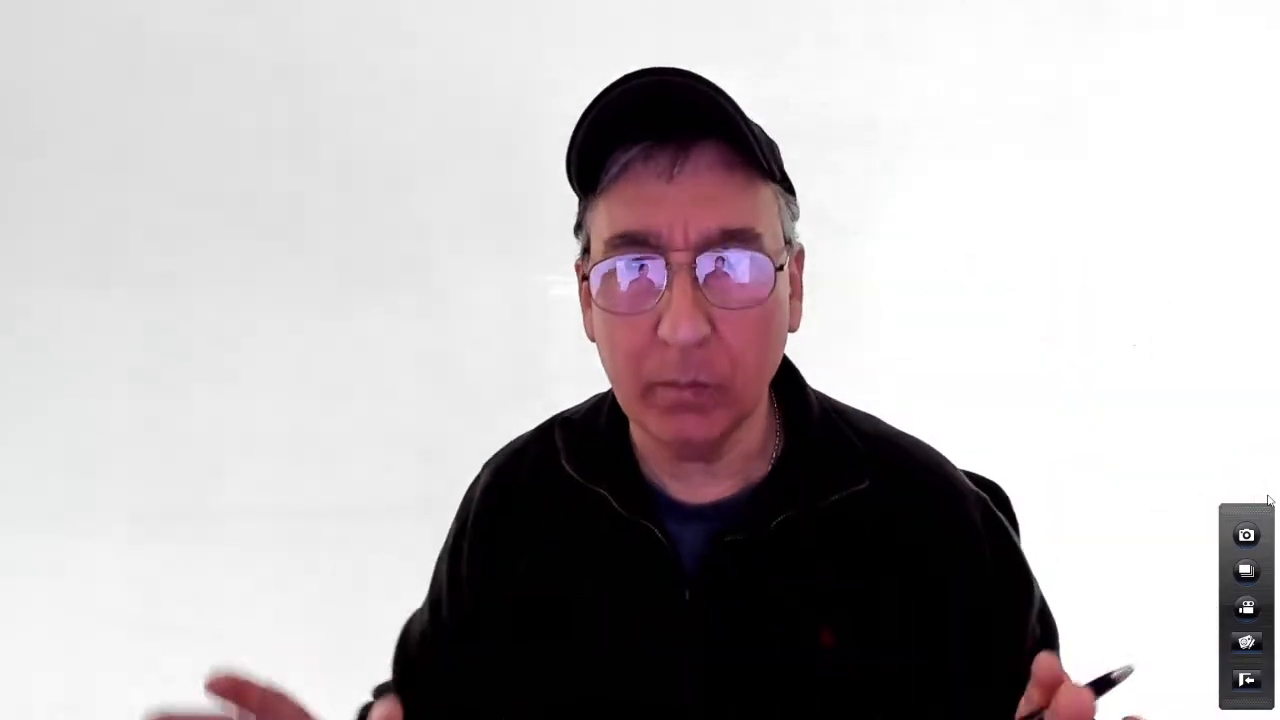
click(1249, 684)
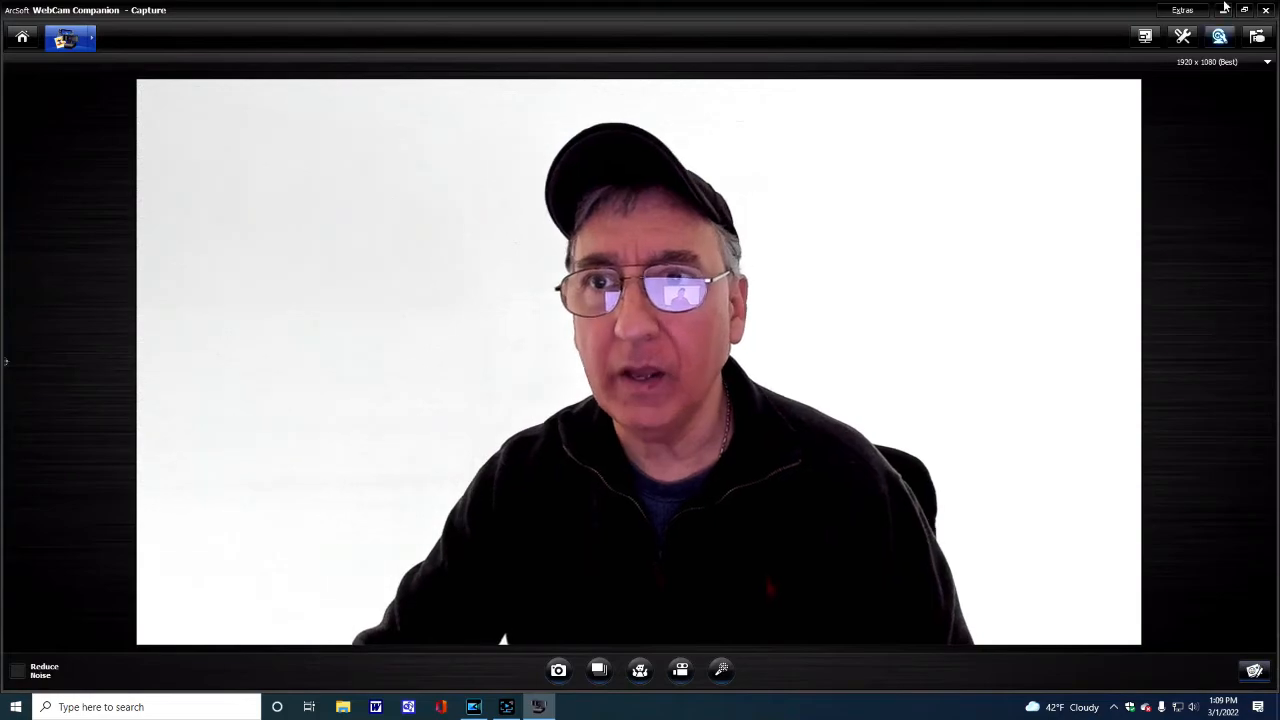
click(1145, 38)
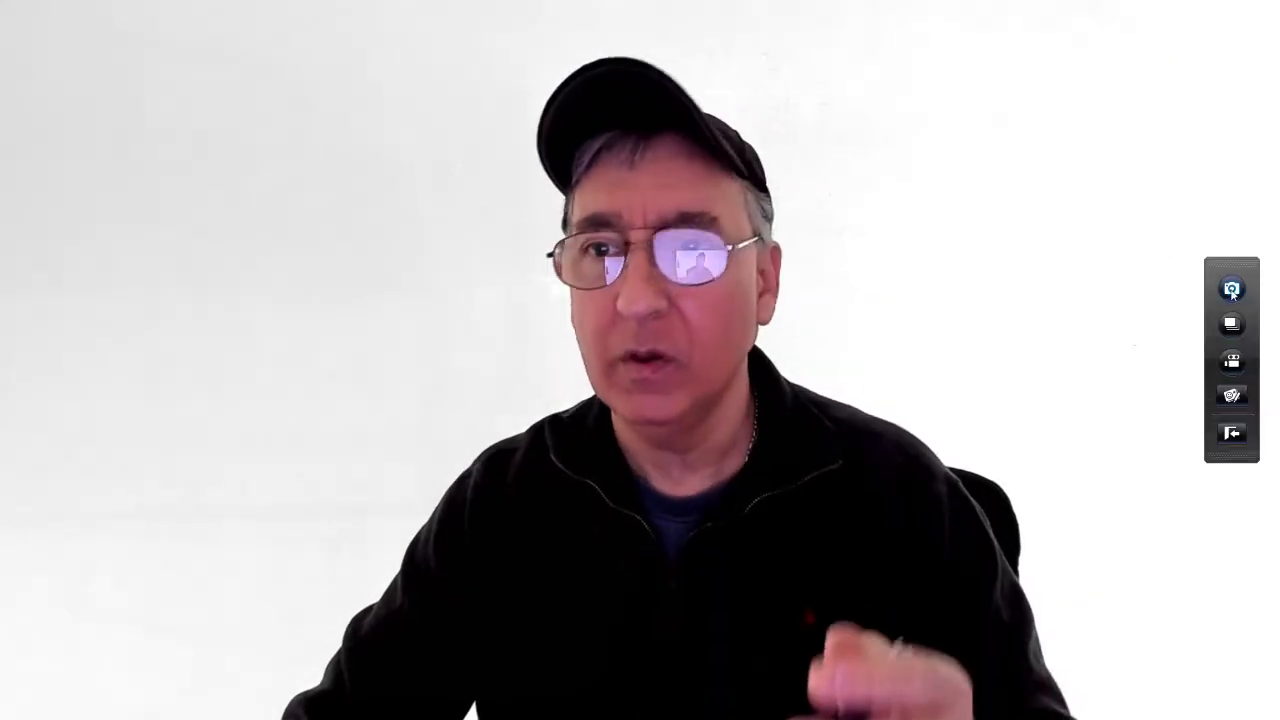
drag(1250, 270, 1274, 535)
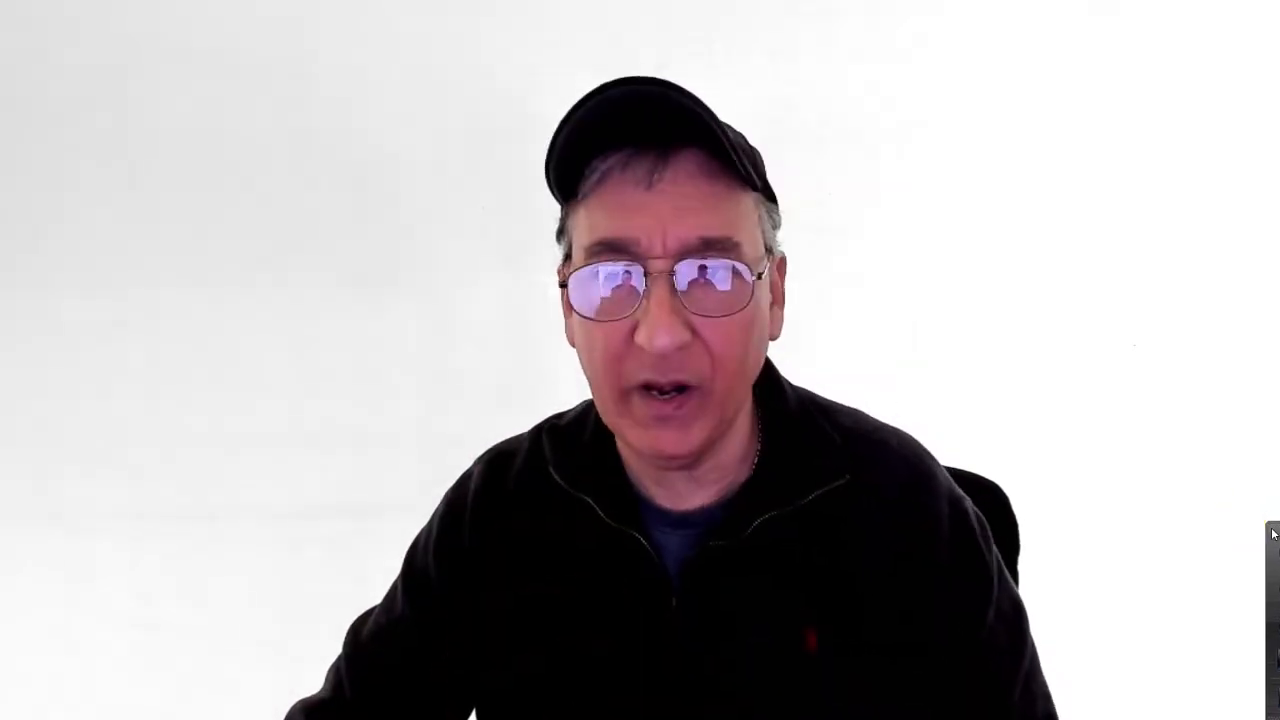
drag(1273, 534, 1227, 513)
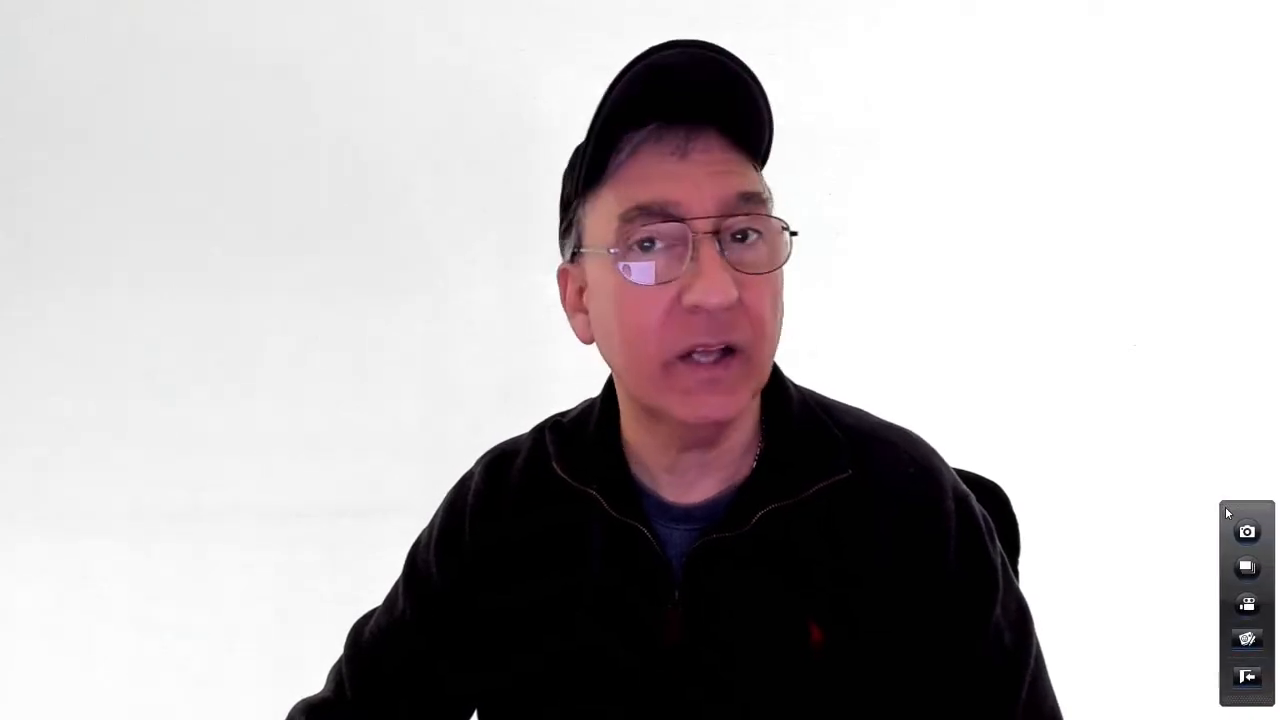
click(1247, 677)
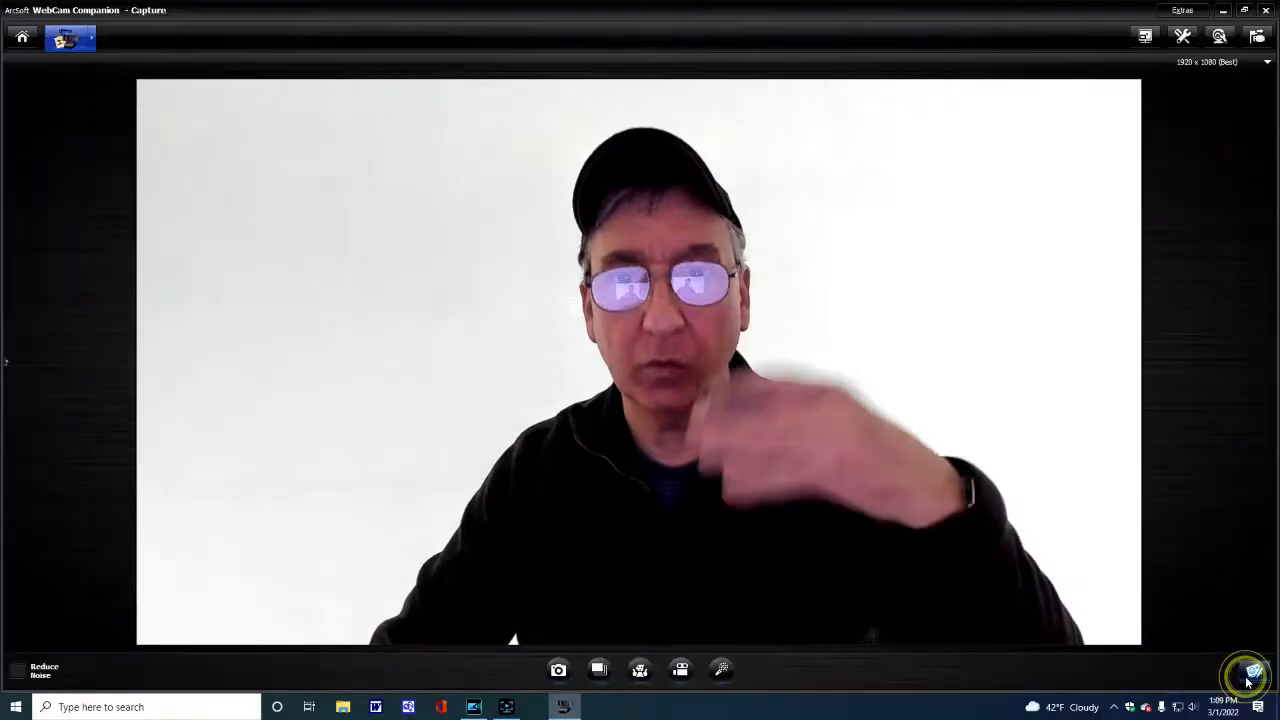
click(1145, 36)
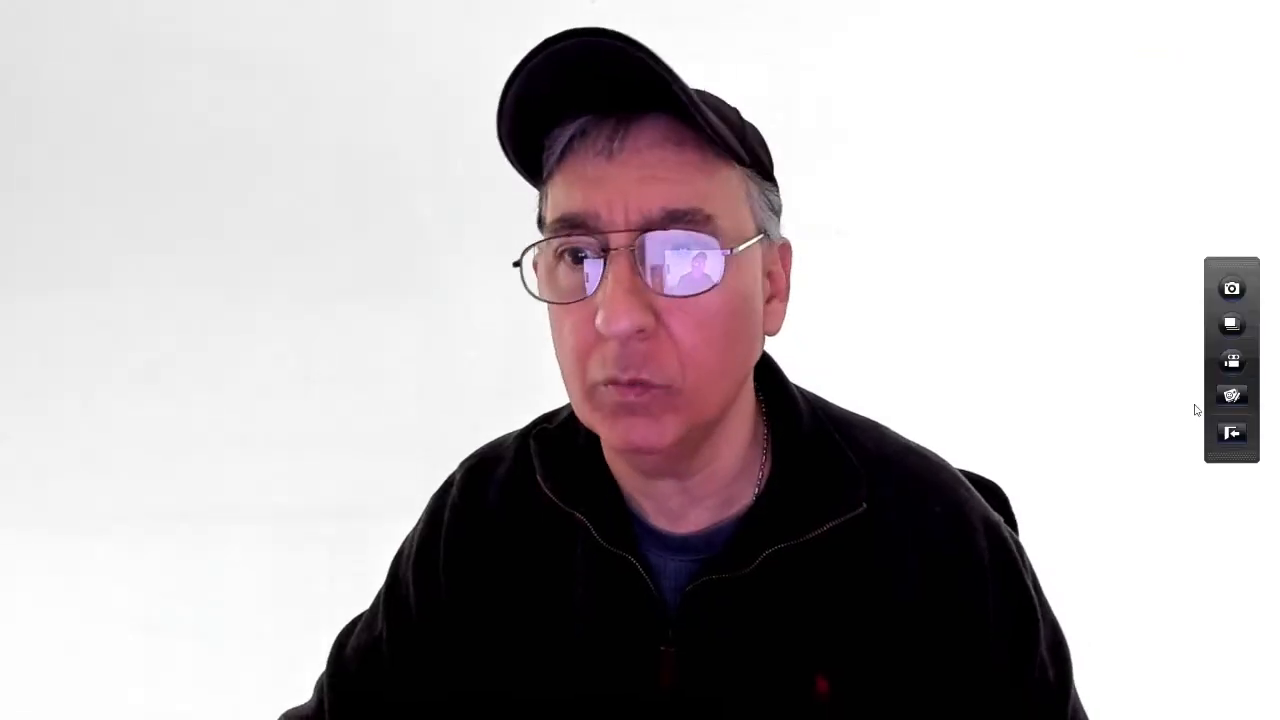
click(1232, 432)
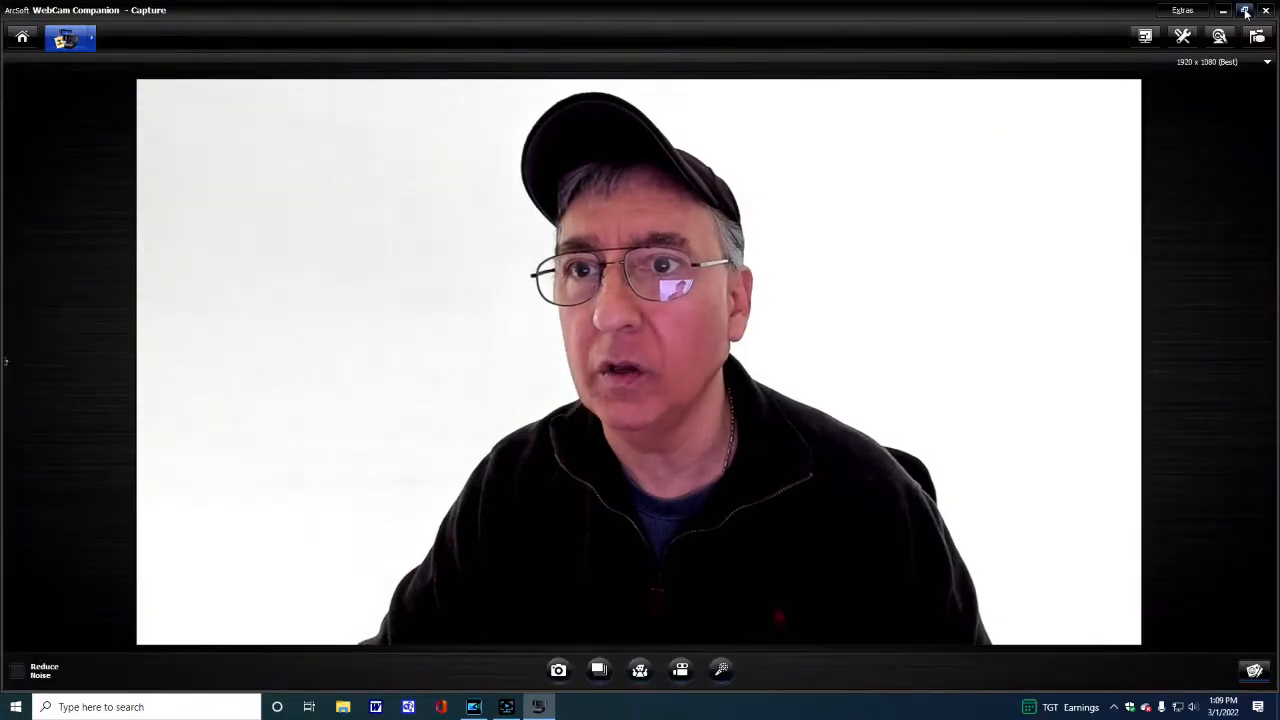
click(1245, 11)
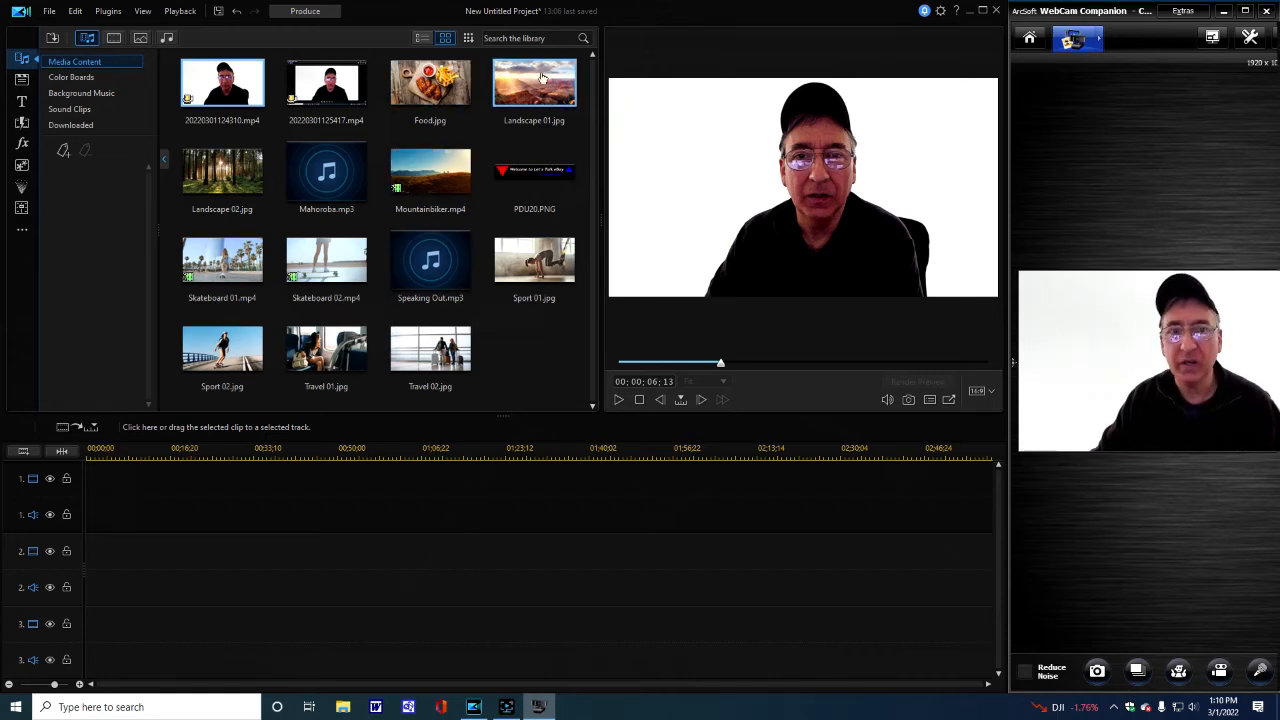
Step: Place Landscape 01.jpg at the start of PowerDirector's first video track and extend it to a duration of 00;00;18;21
drag(105, 527, 100, 478)
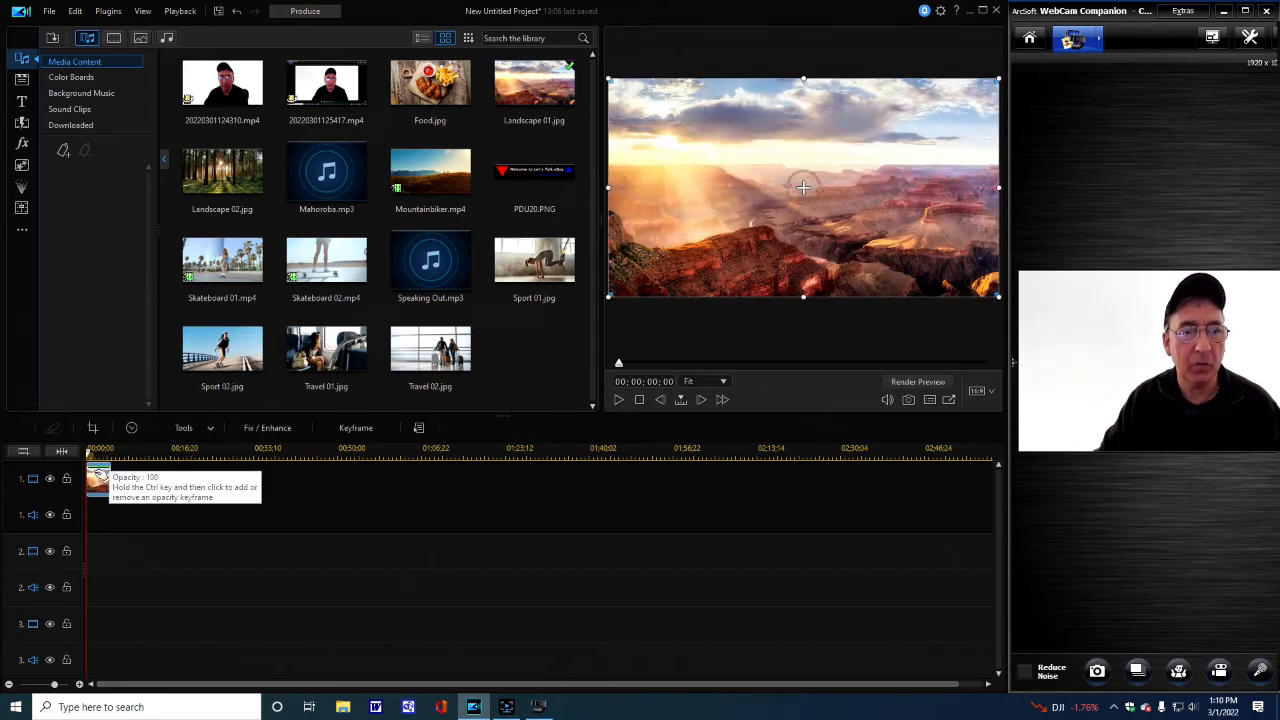
drag(111, 475, 180, 478)
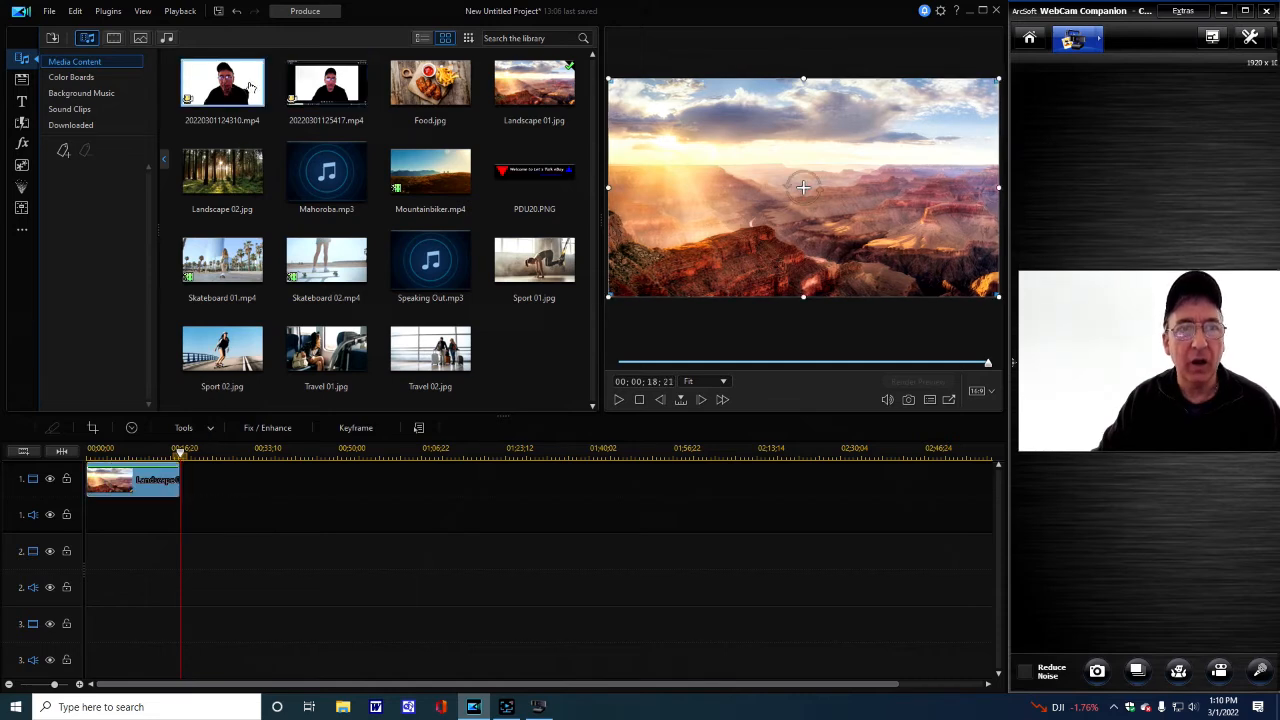
Step: Place the recording 20220301124310.mp4 at the start of the second video track and mute its clip
drag(232, 92, 90, 570)
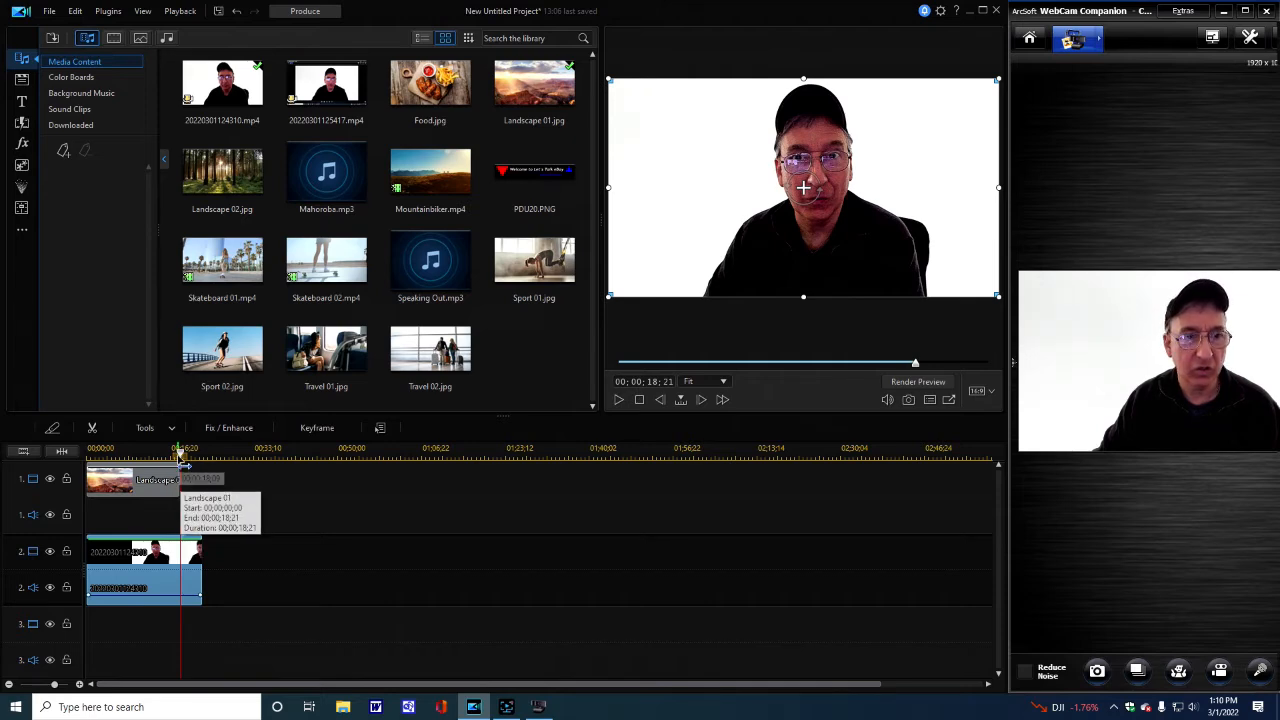
drag(179, 452, 192, 458)
click(186, 588)
right_click(186, 588)
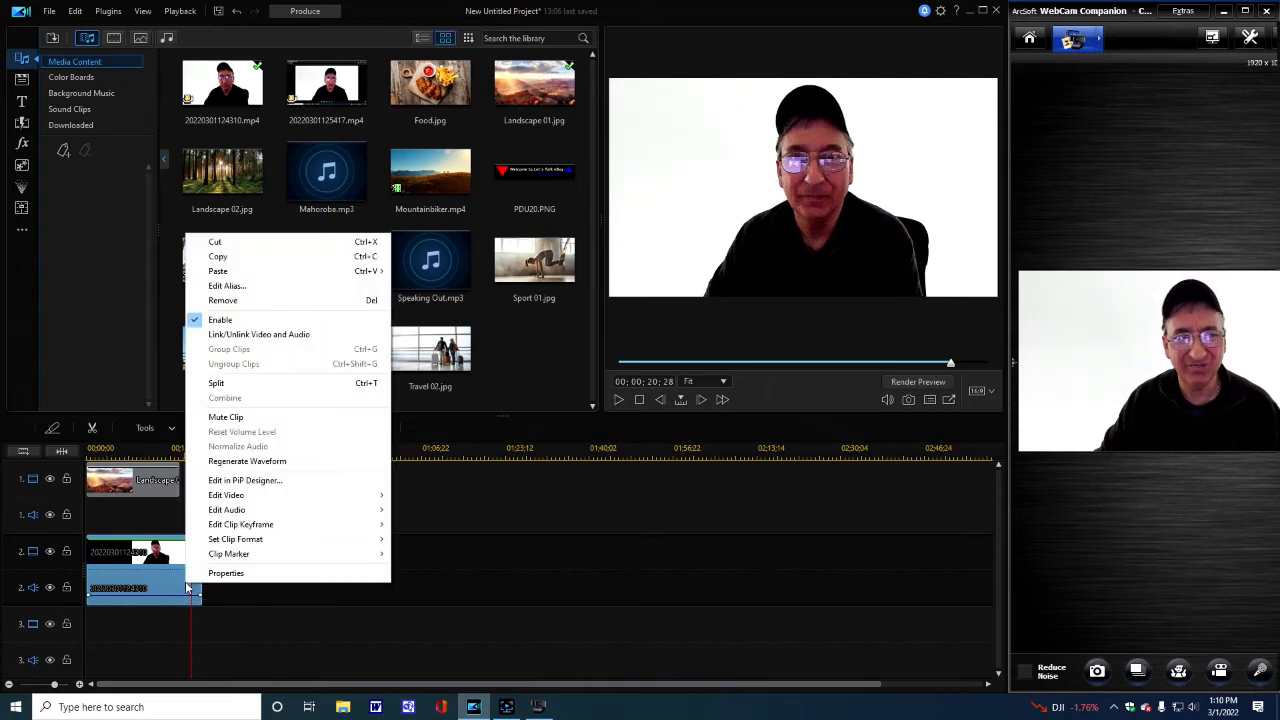
click(232, 418)
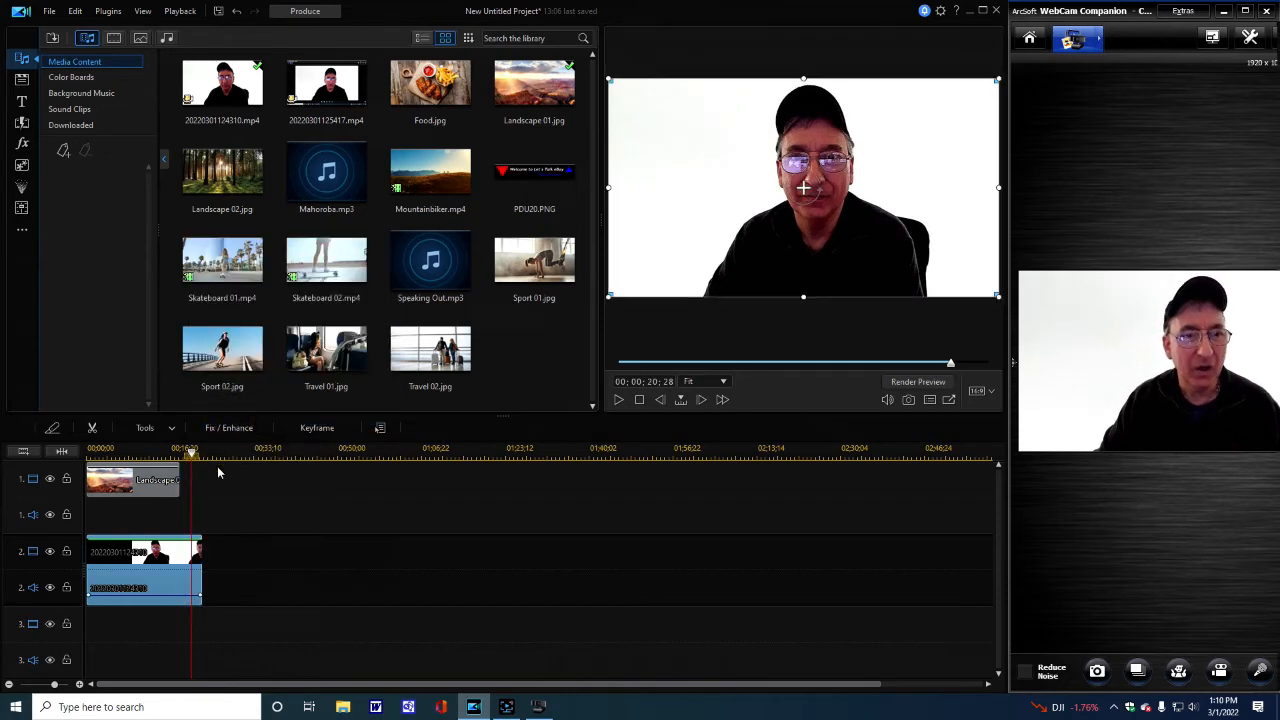
Step: Extend the Landscape 01 clip to 00;00;23;08 so that it ends together with the recording on the second track
click(118, 455)
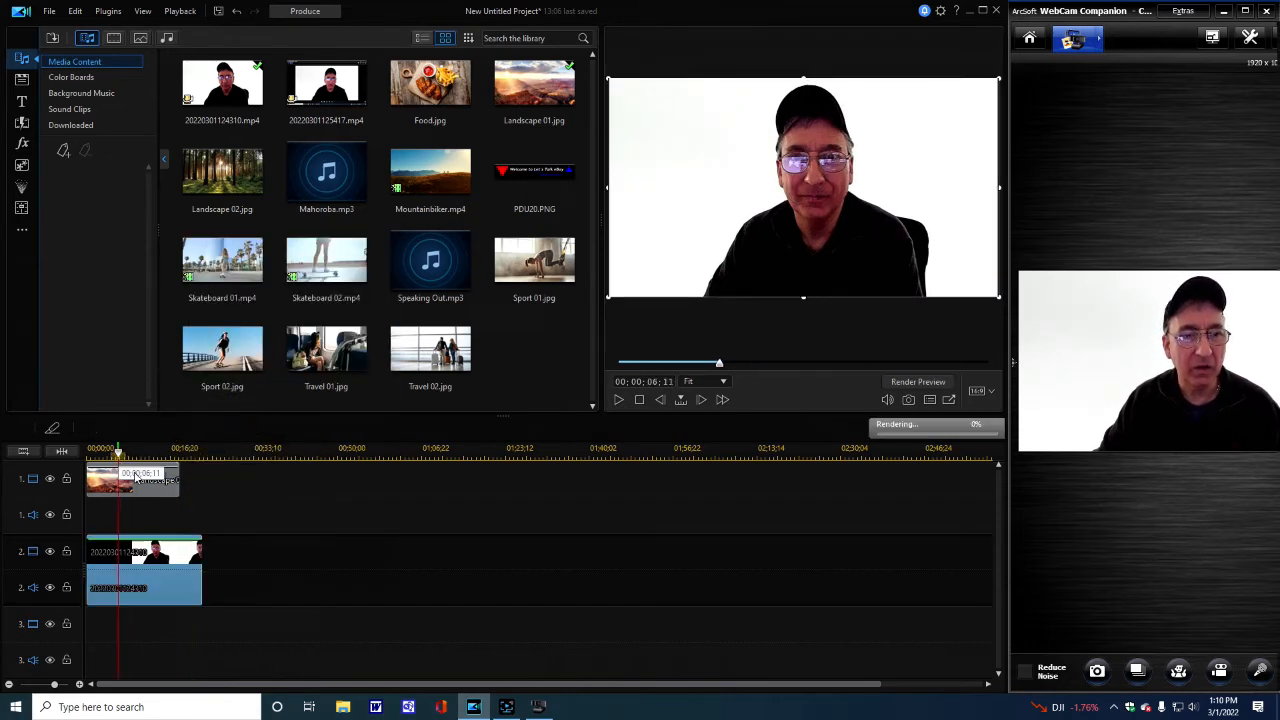
click(175, 481)
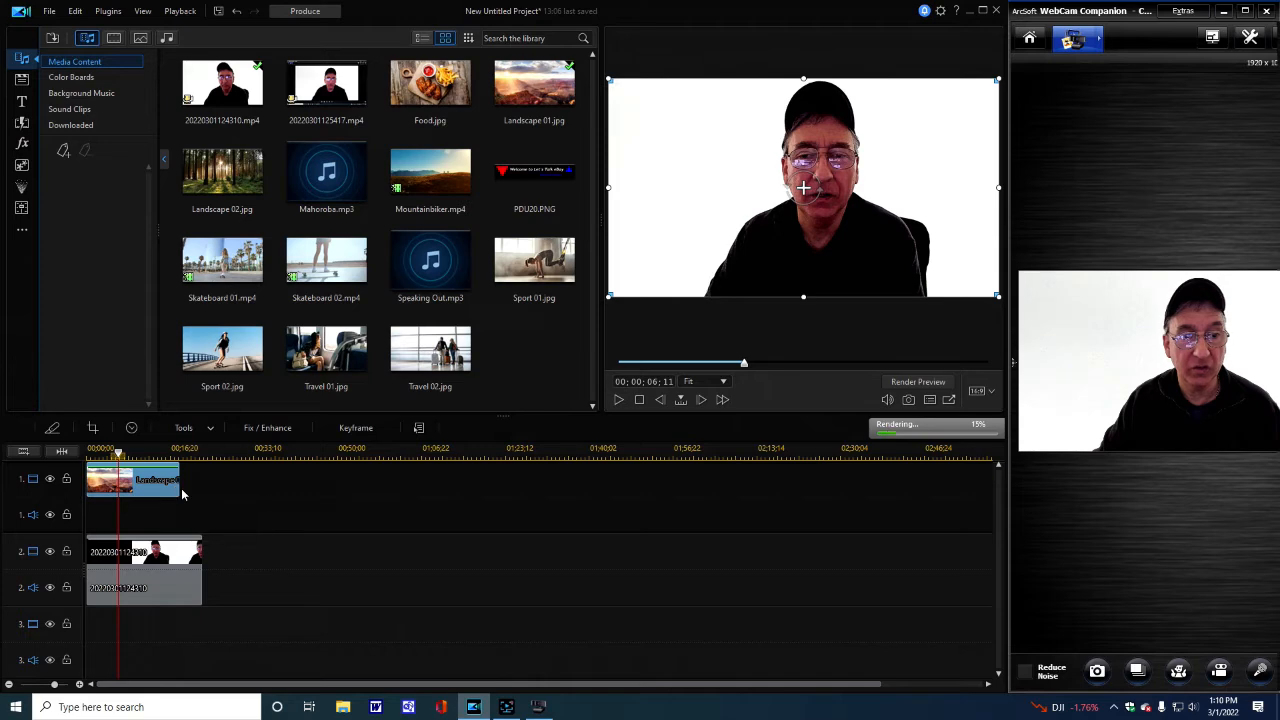
drag(178, 481, 201, 455)
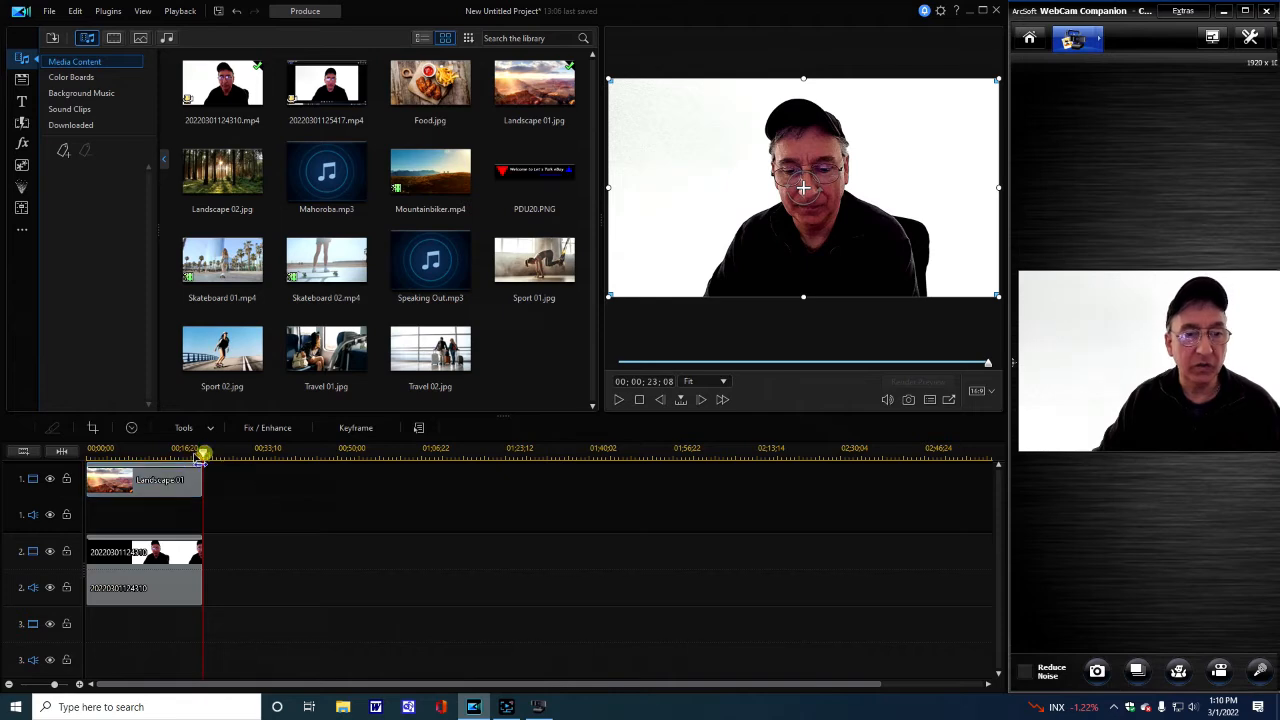
click(148, 483)
mouse_move(206, 450)
mouse_down()
mouse_move(157, 452)
mouse_move(229, 452)
mouse_up()
Step: Play a short part of the combined timeline and select the recording clip on the second video track
click(141, 558)
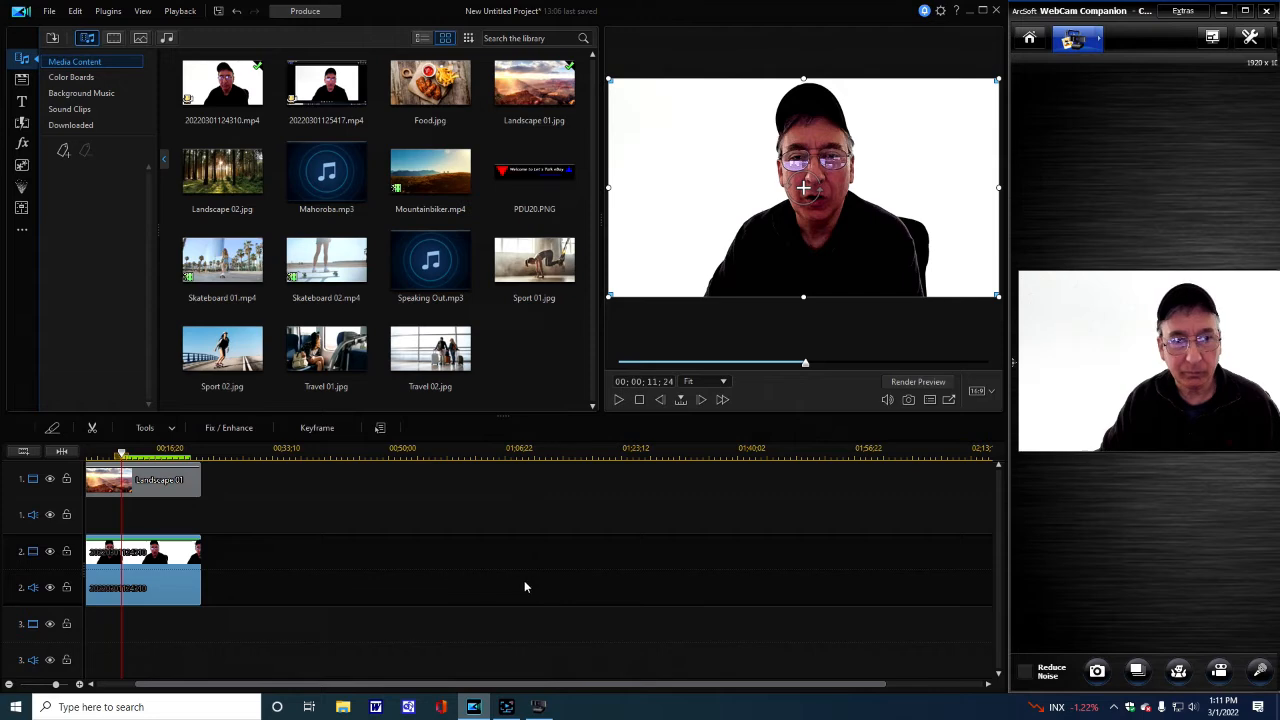
click(618, 399)
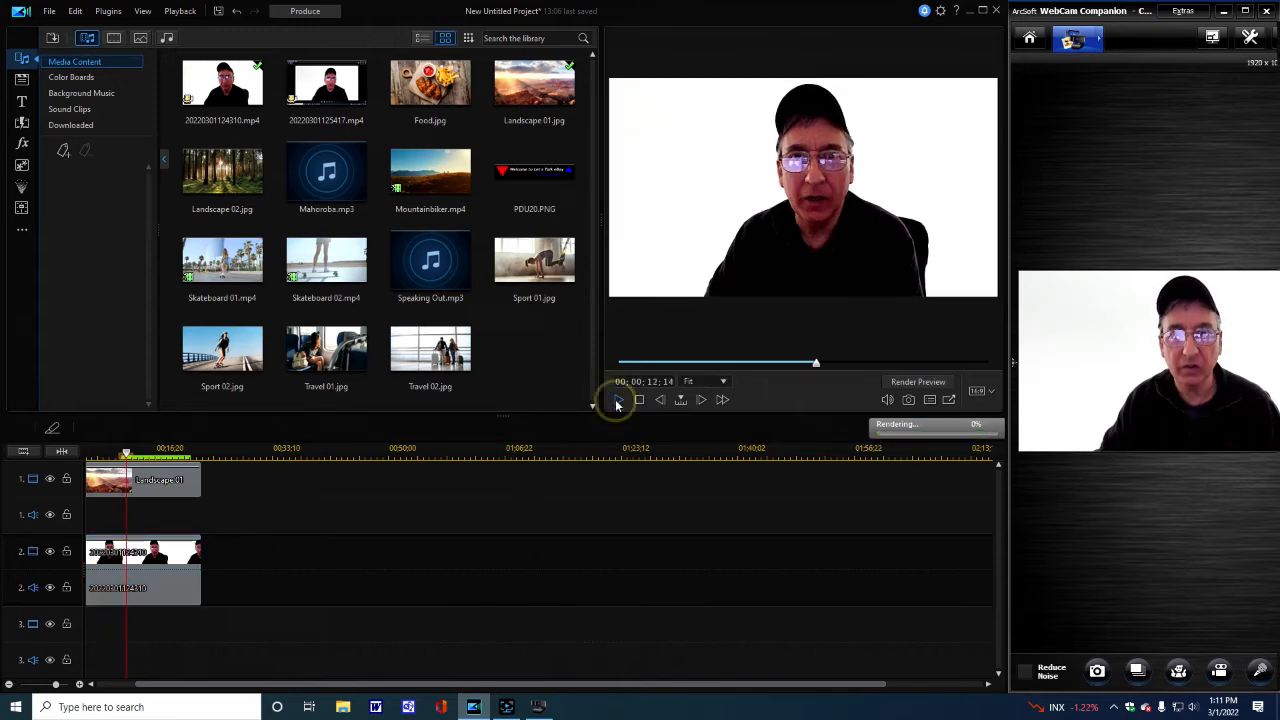
click(128, 558)
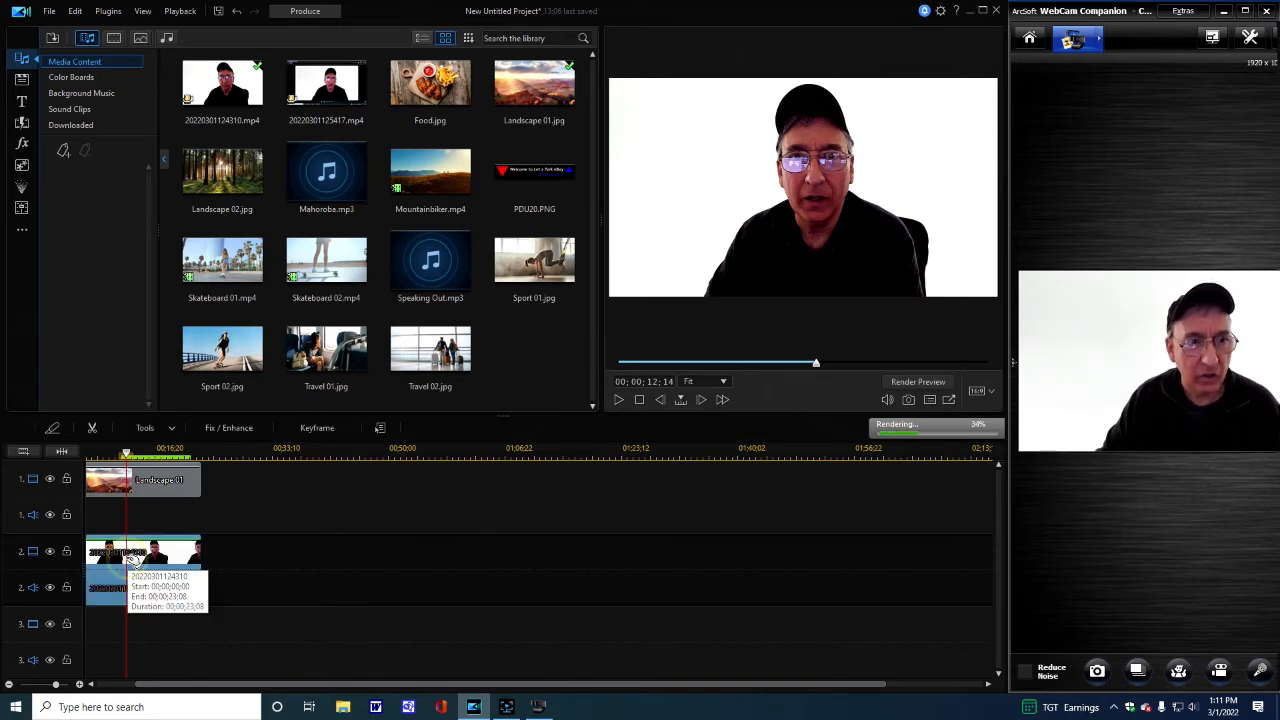
Step: Enable Chroma Key for the recording clip in PiP Designer and sample its white background as the key colour
click(142, 430)
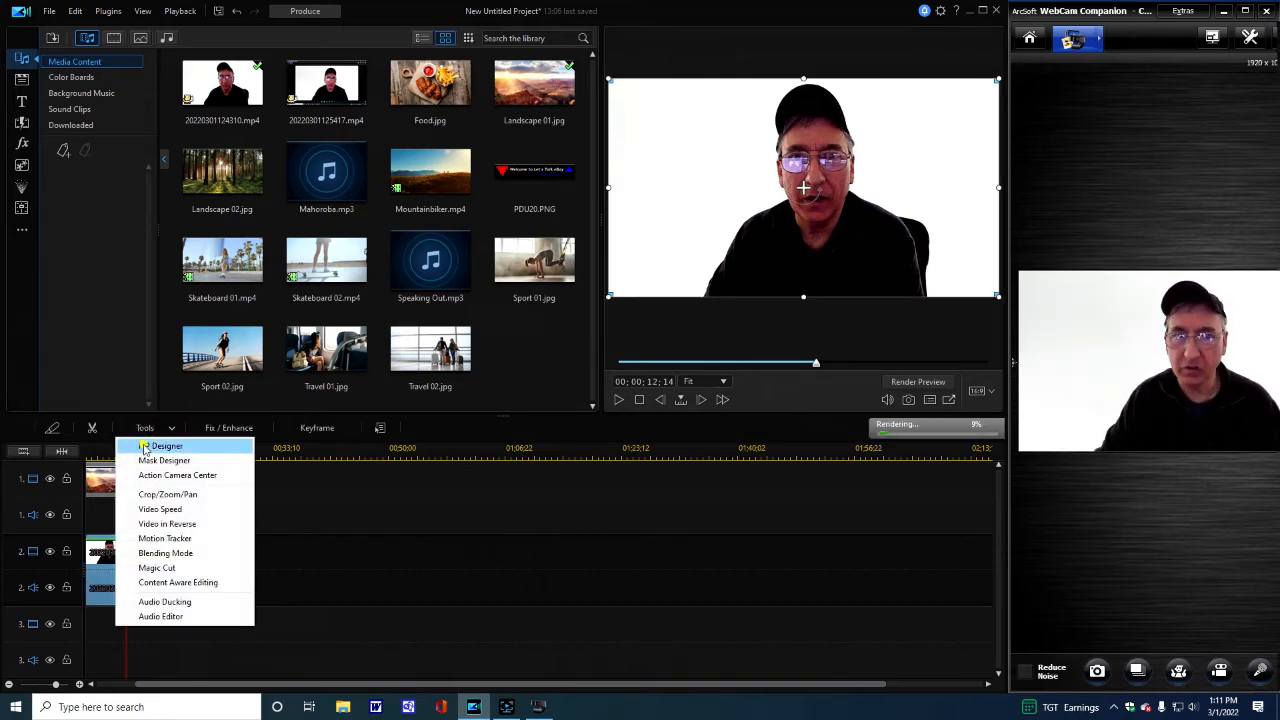
click(144, 447)
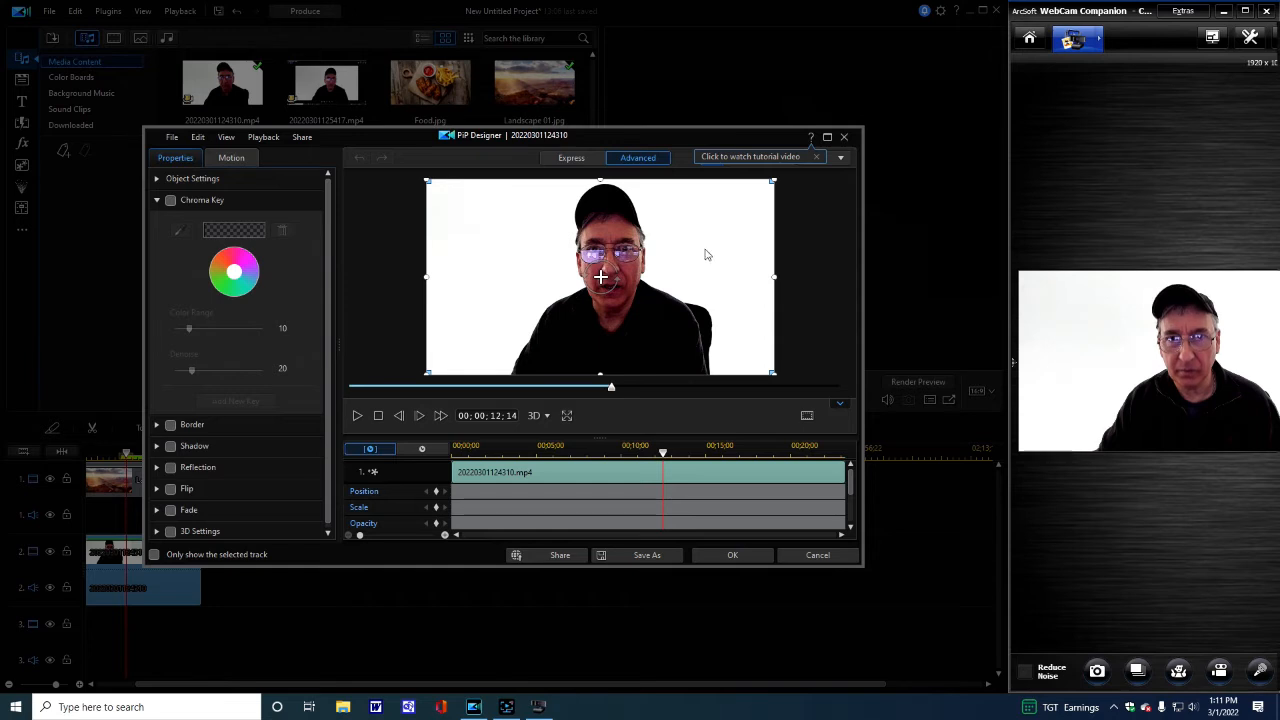
click(170, 200)
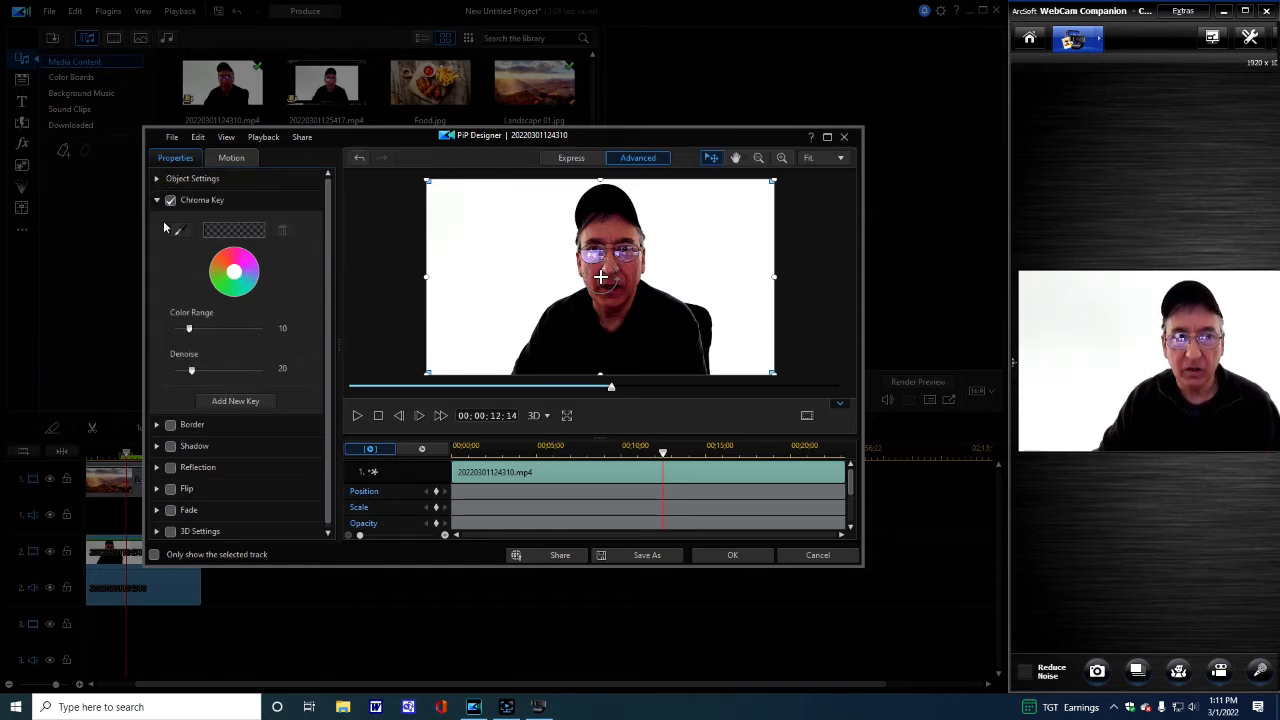
click(181, 235)
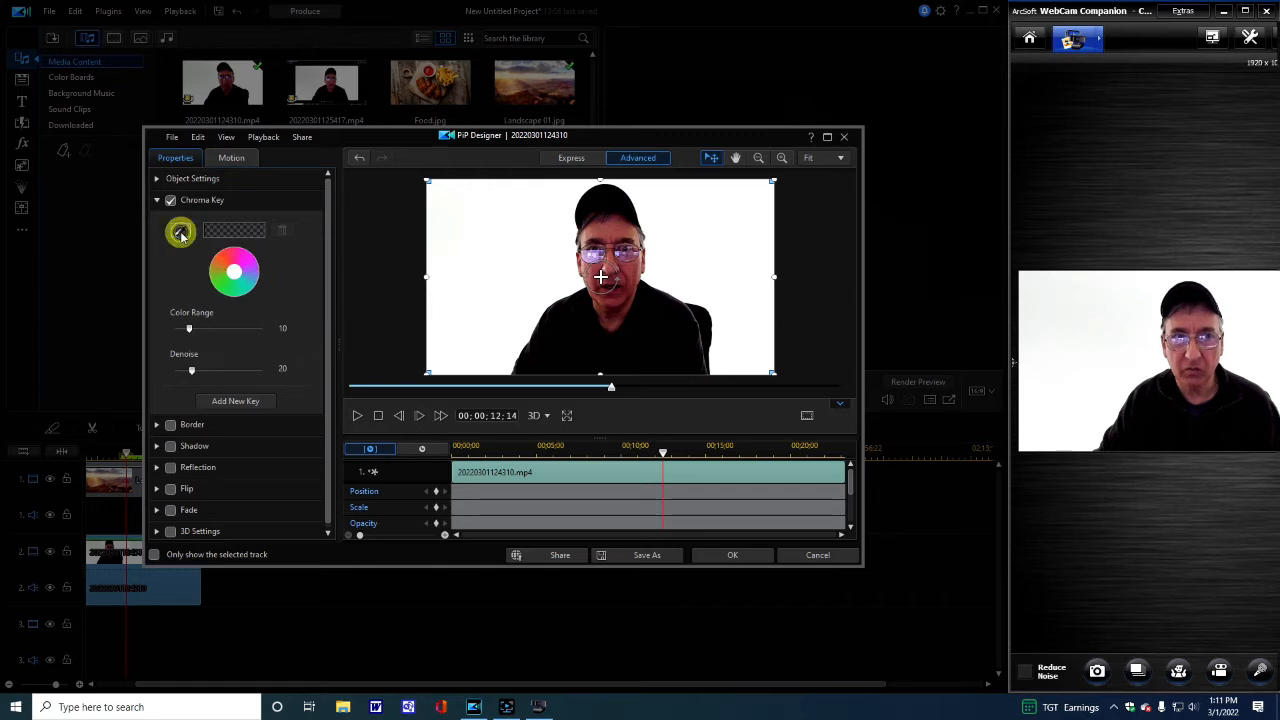
click(181, 233)
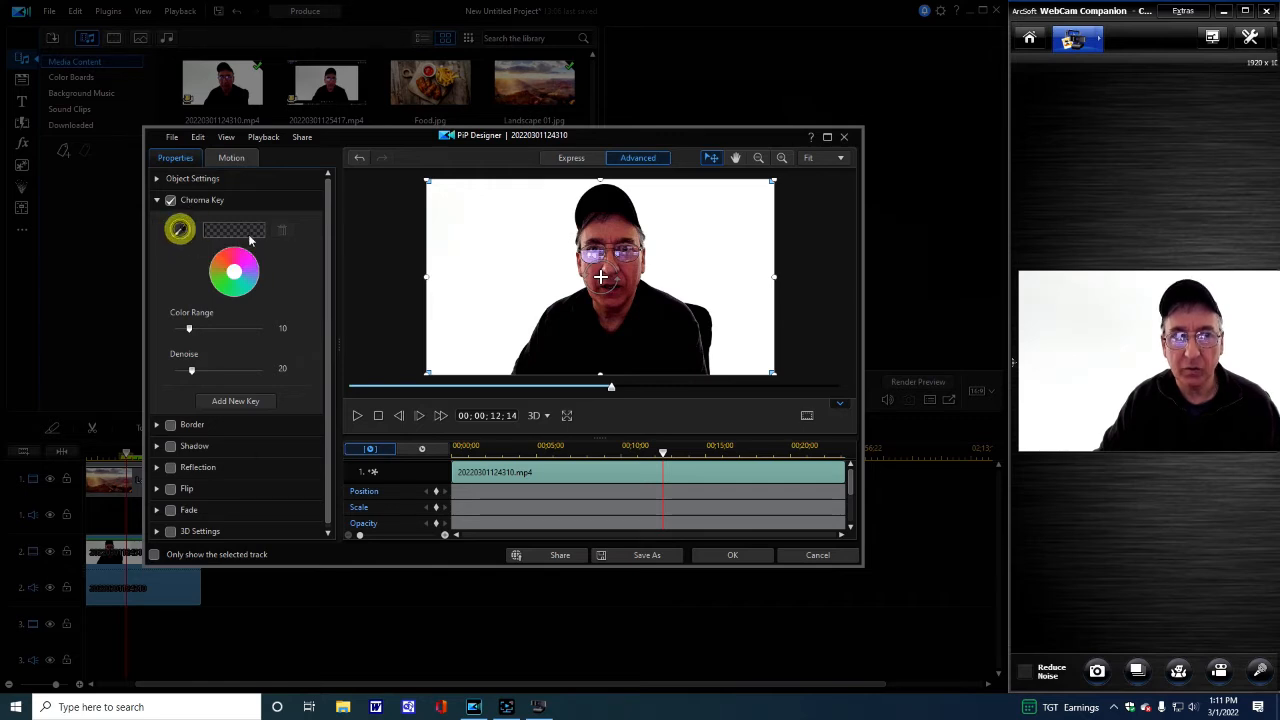
click(479, 278)
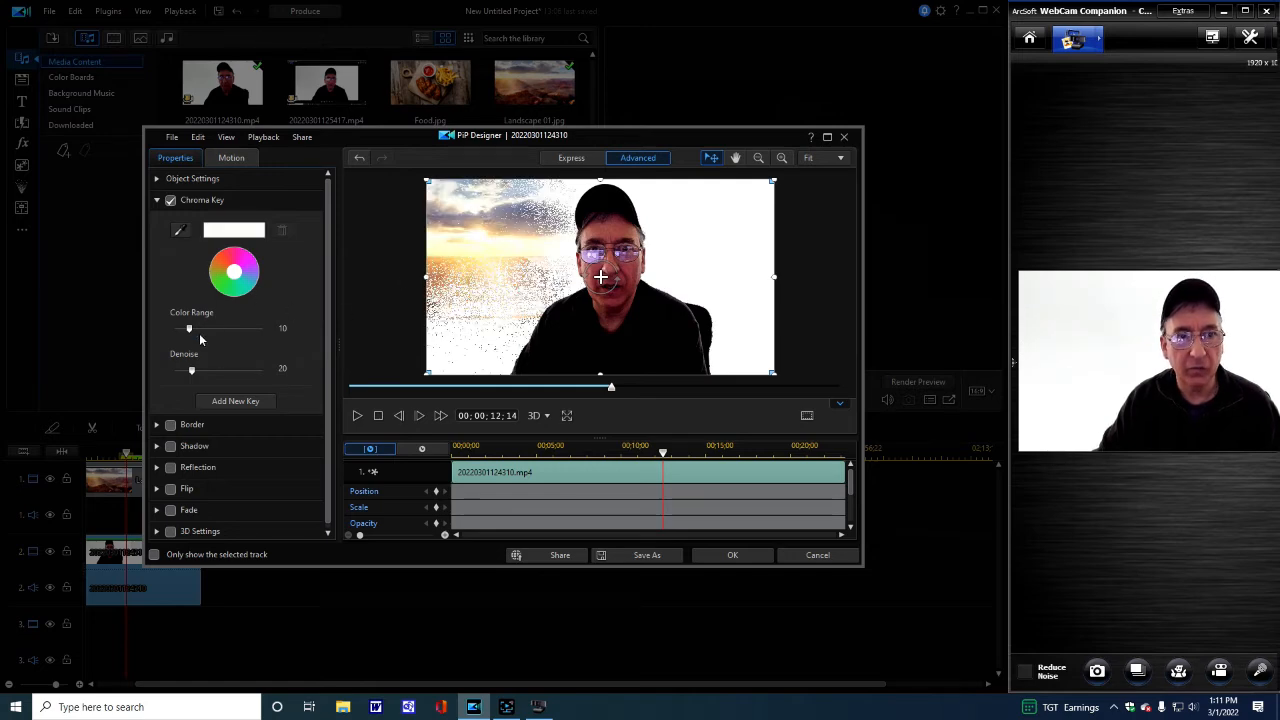
Step: Set the chroma key's Color Range to 45 and Denoise to 83, and apply the changes to the recording
drag(193, 328, 240, 329)
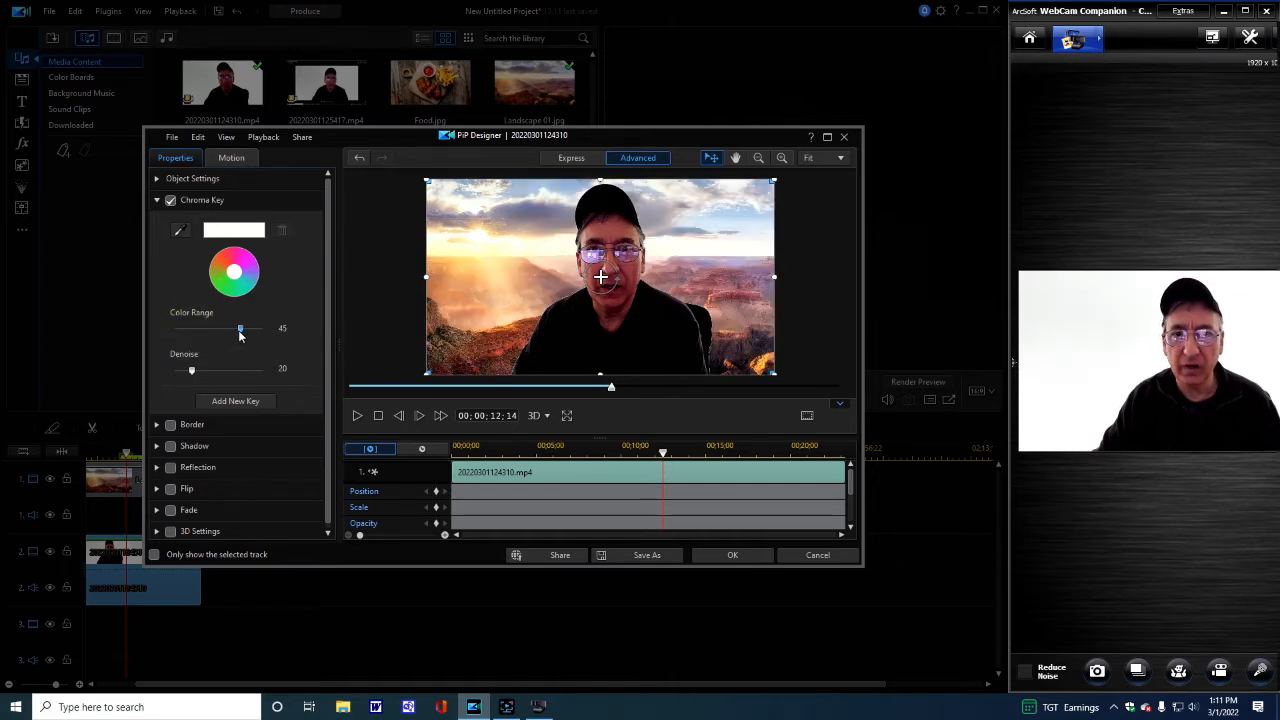
drag(190, 371, 249, 372)
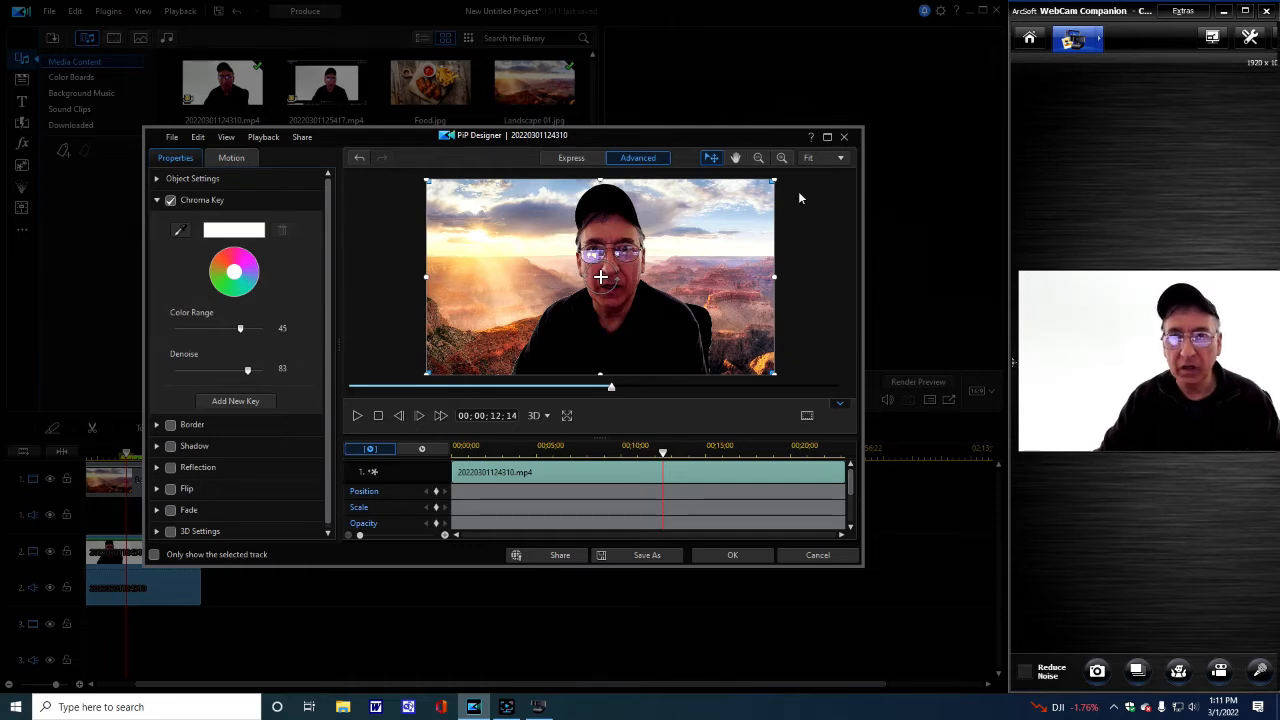
click(730, 554)
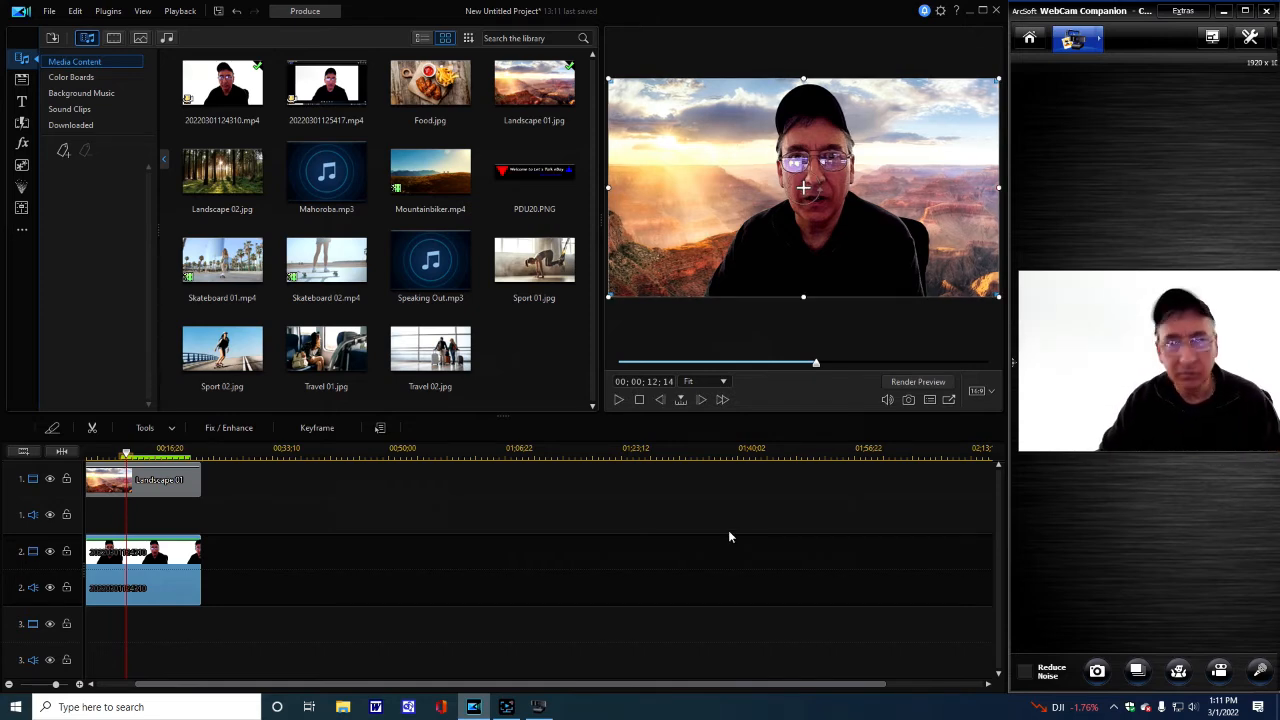
Step: Replace the Landscape 01 clip on the first video track with Skateboard 01.mp4, starting at the beginning of the timeline
click(148, 480)
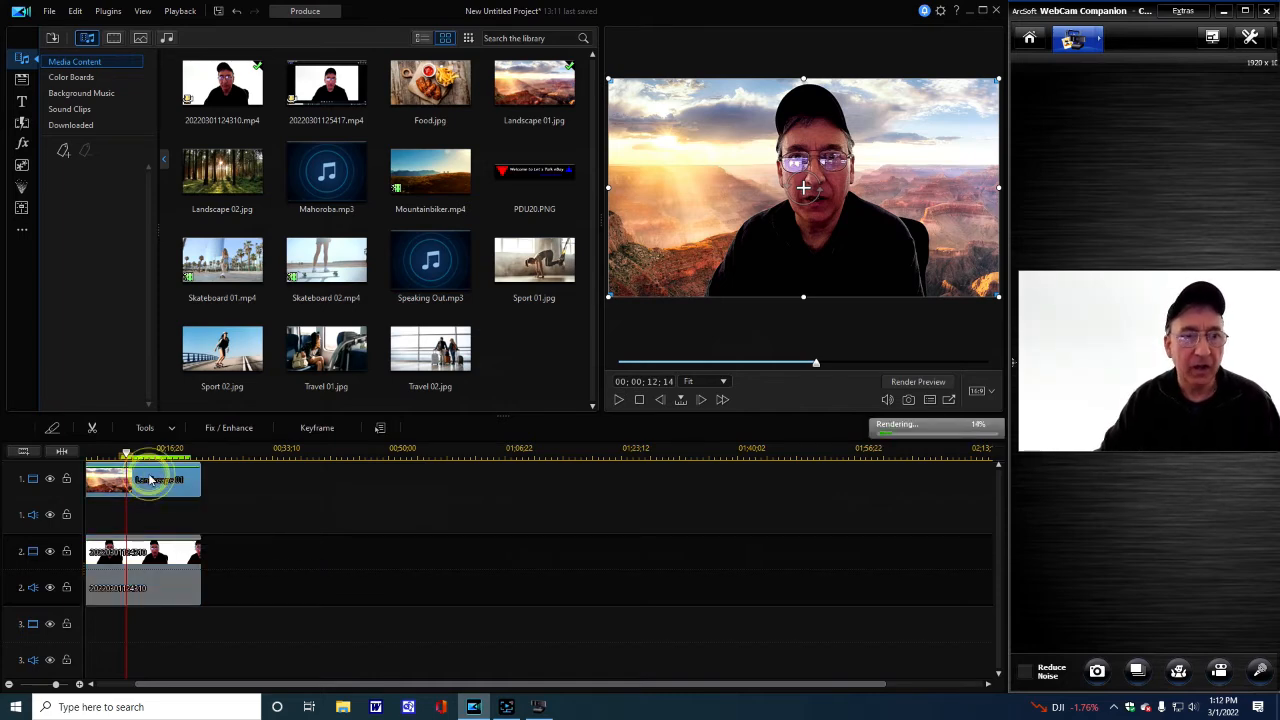
right_click(153, 478)
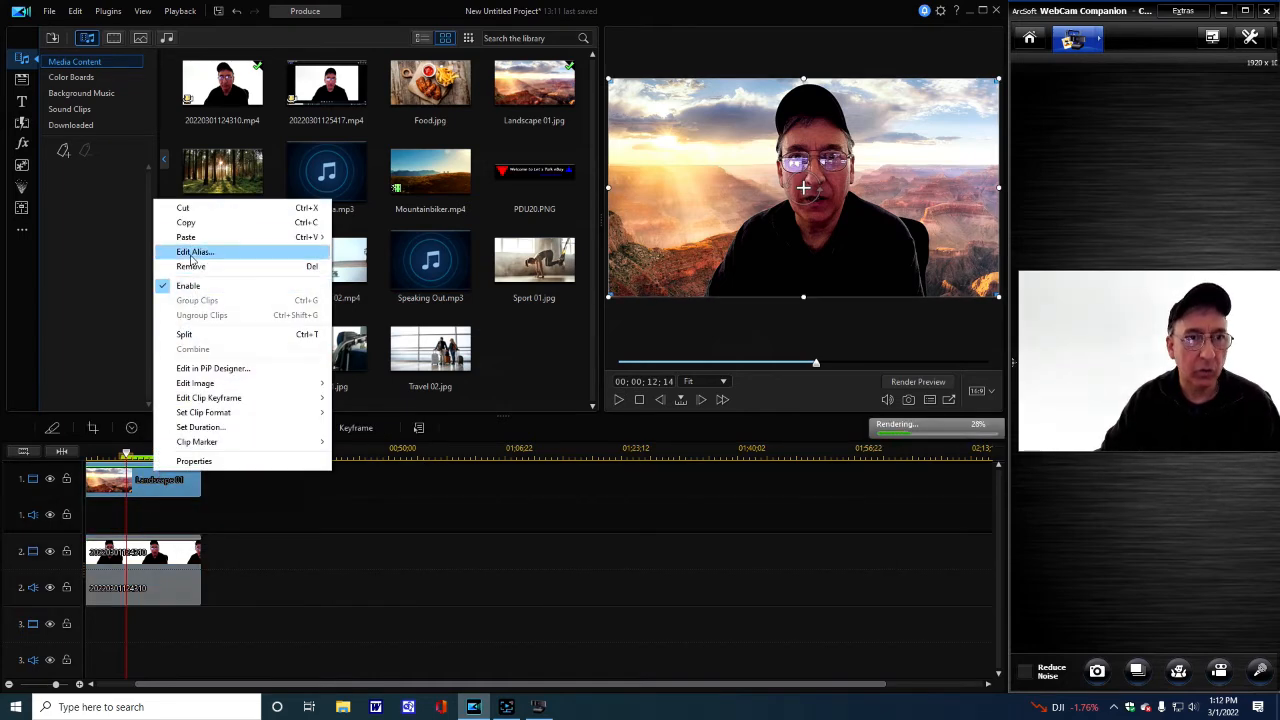
click(188, 208)
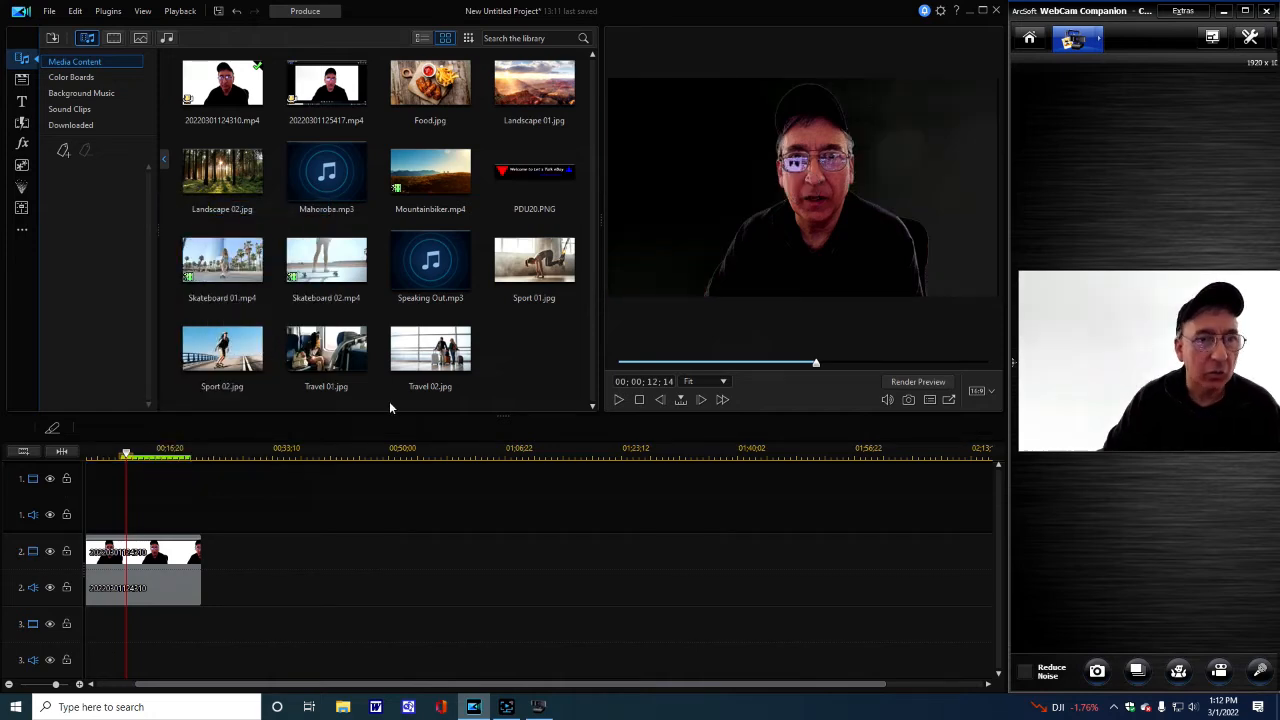
drag(258, 268, 80, 504)
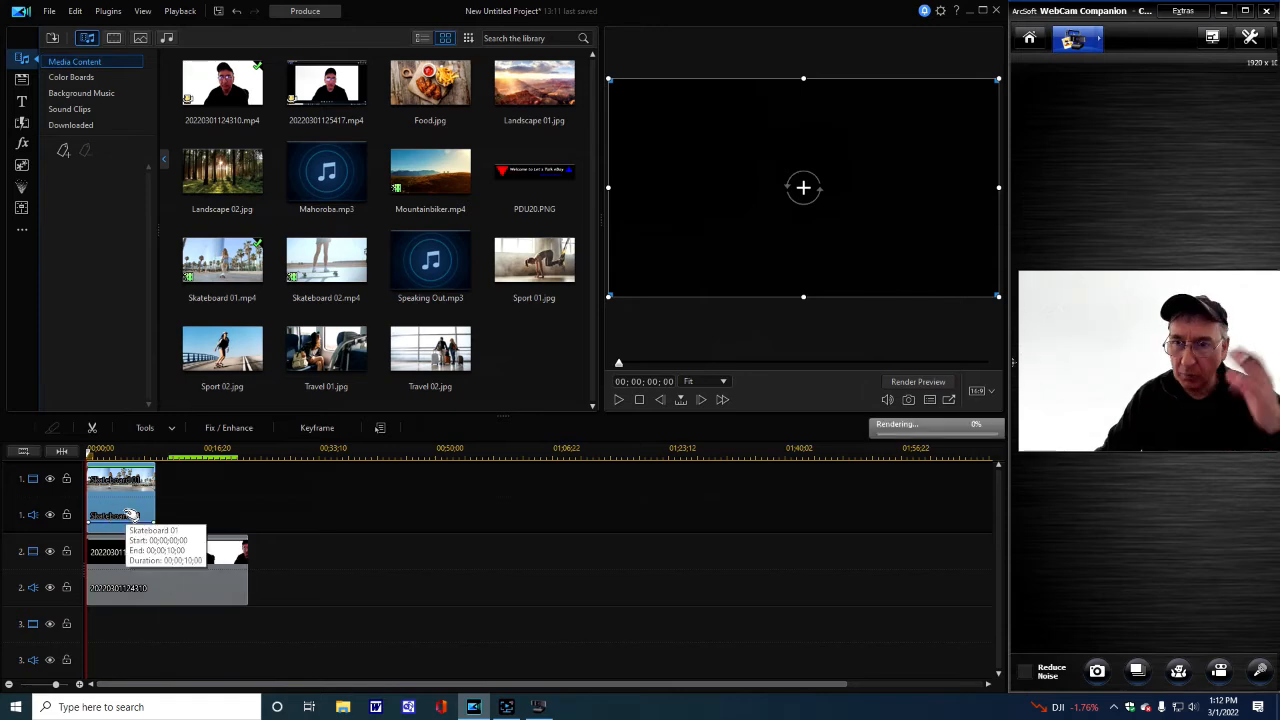
Step: Trim the recording on the second track to 00;00;10;00 so that it ends together with the Skateboard 01 clip
click(248, 577)
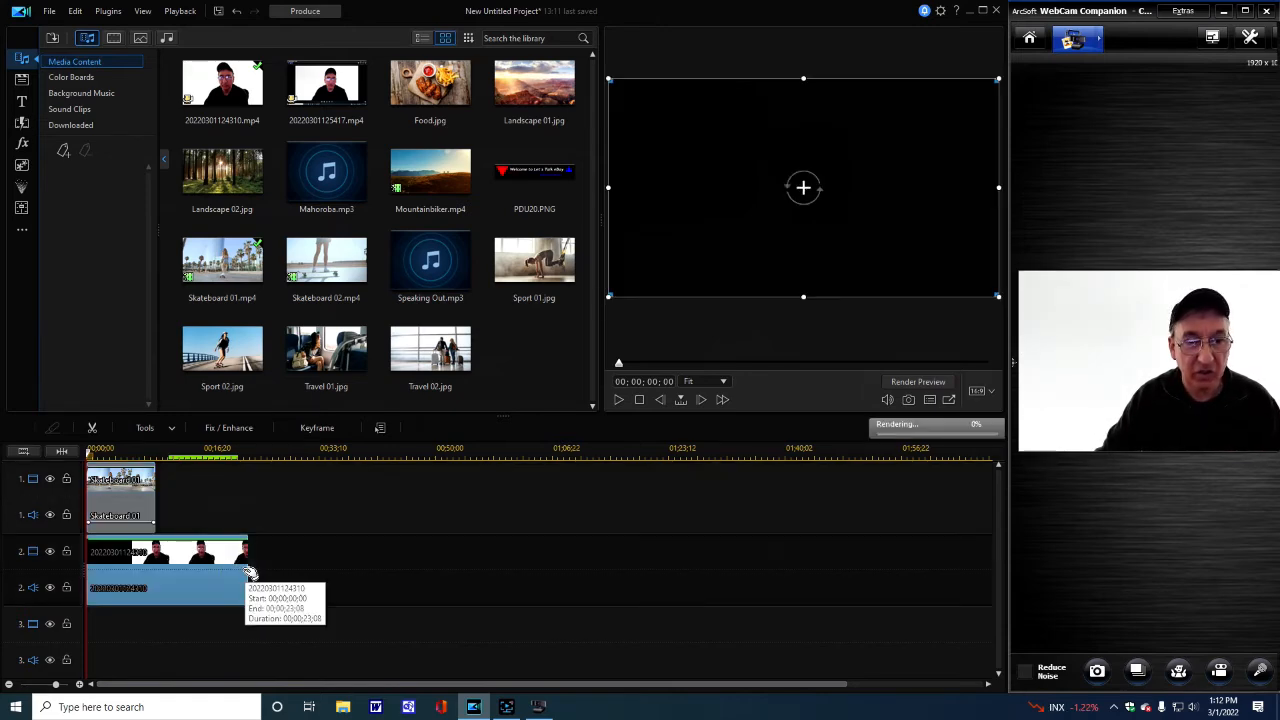
drag(249, 574, 155, 555)
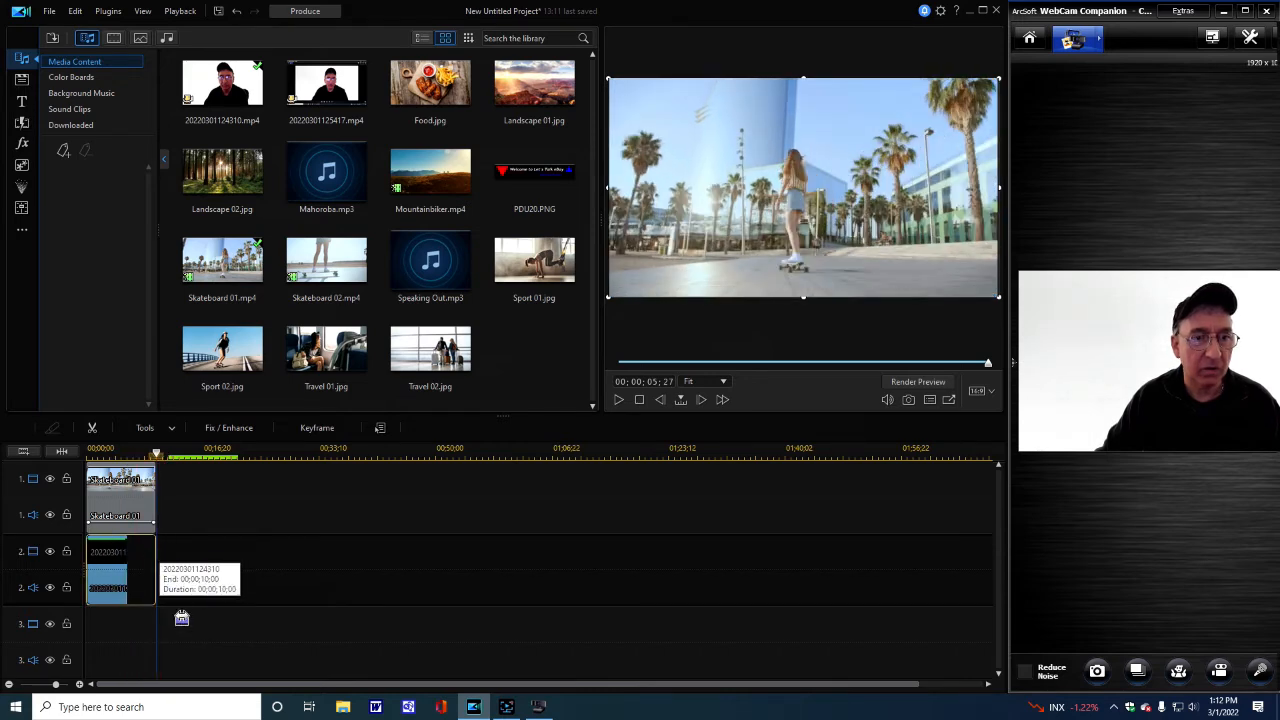
click(166, 648)
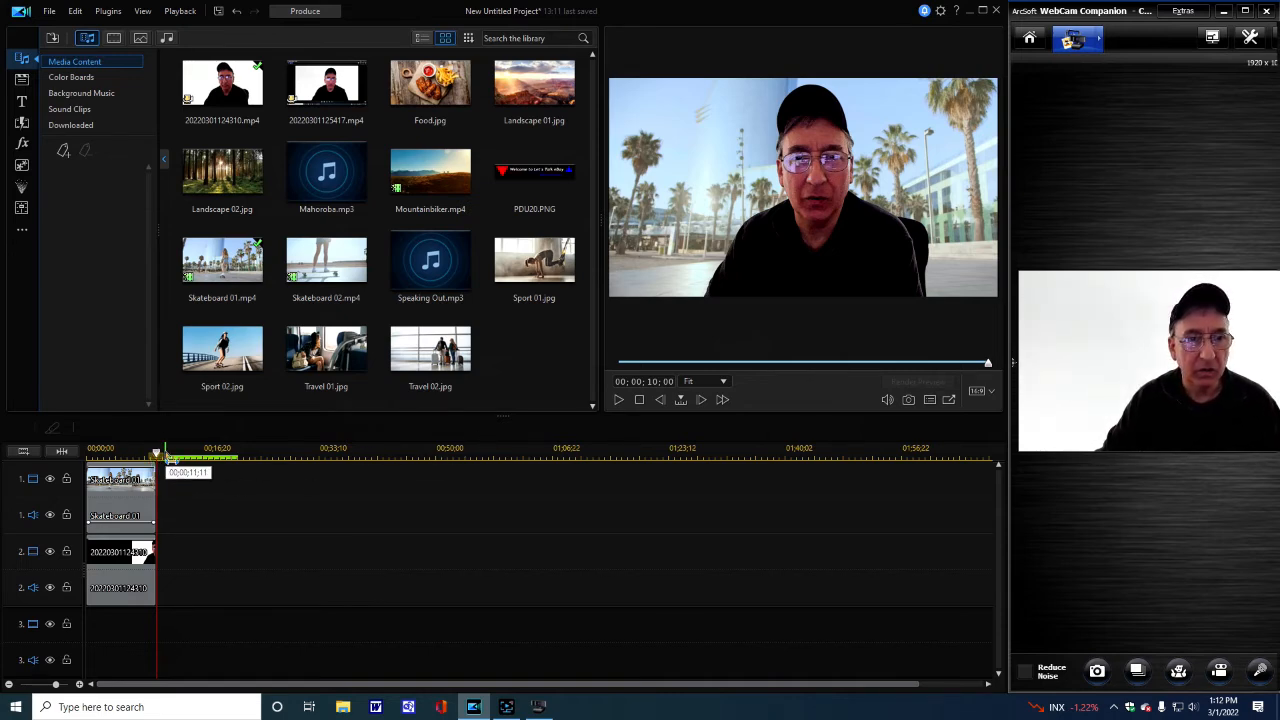
Step: Play the keyed recording over the skateboard video from the start of the timeline, and pause partway through
drag(156, 453, 62, 458)
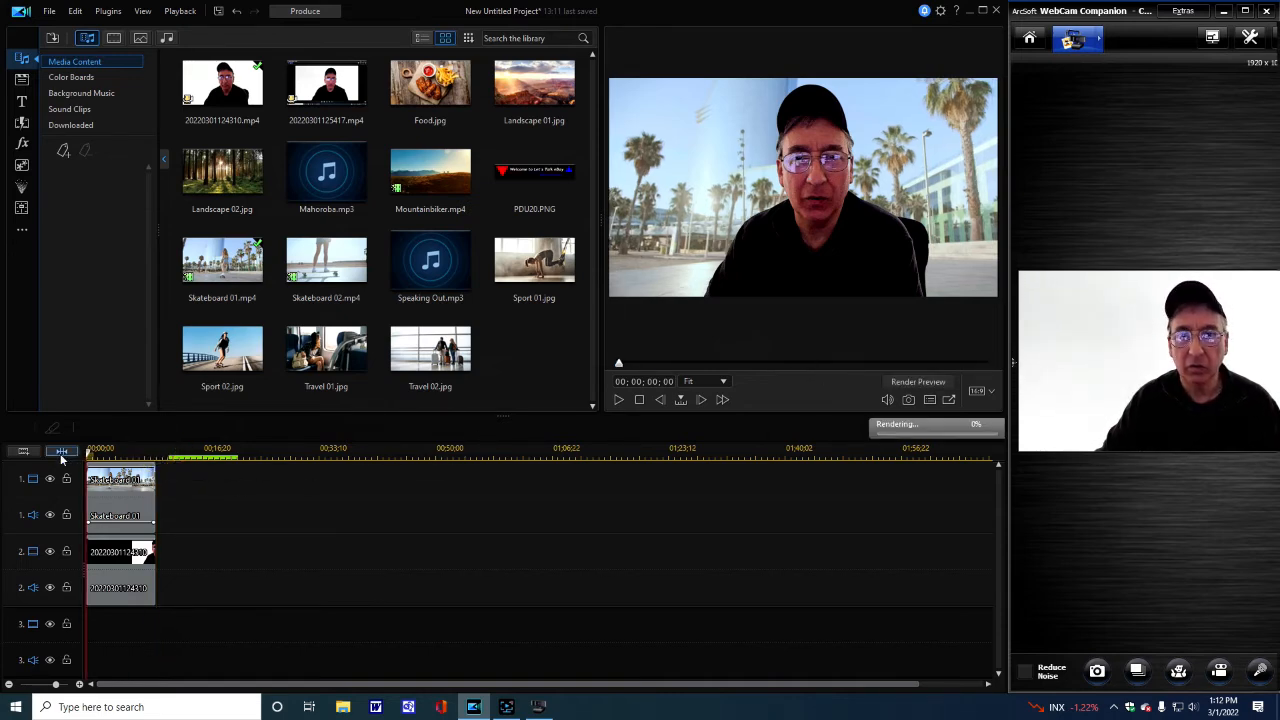
click(619, 400)
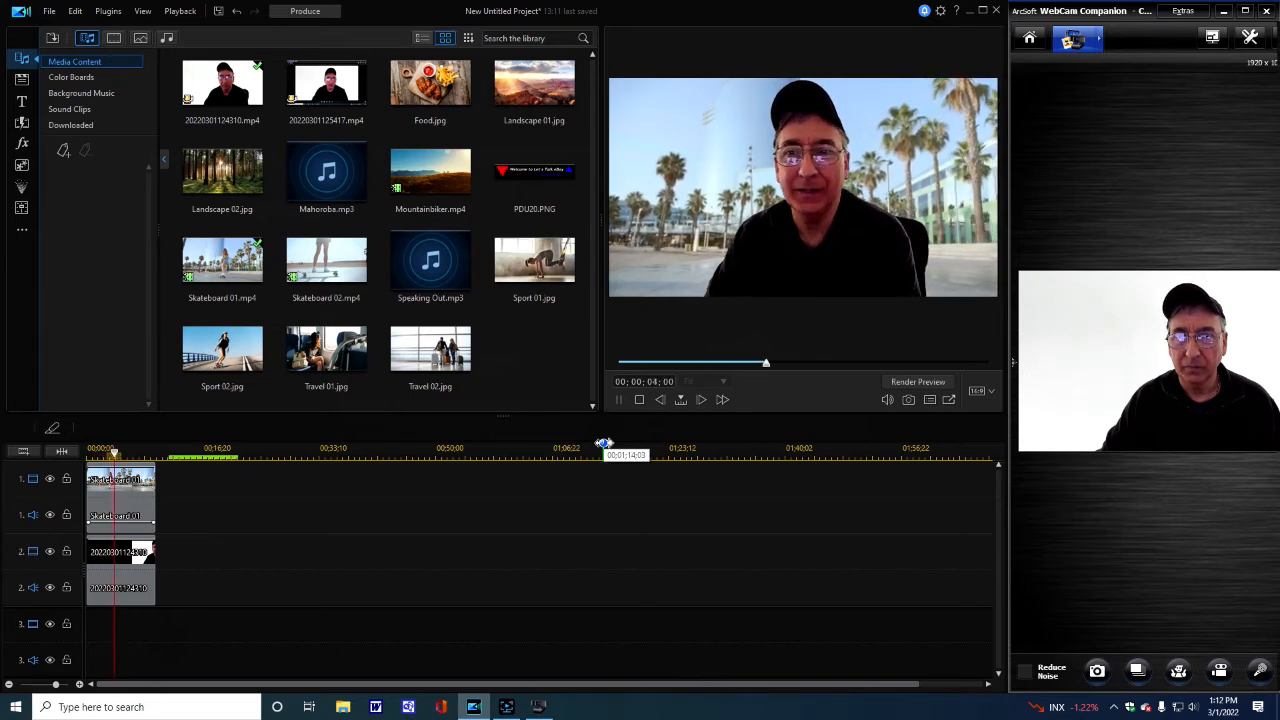
click(619, 399)
Step: Shrink the recording to about two thirds of the frame size and move it to the lower-right part of the video frame
click(652, 115)
click(120, 588)
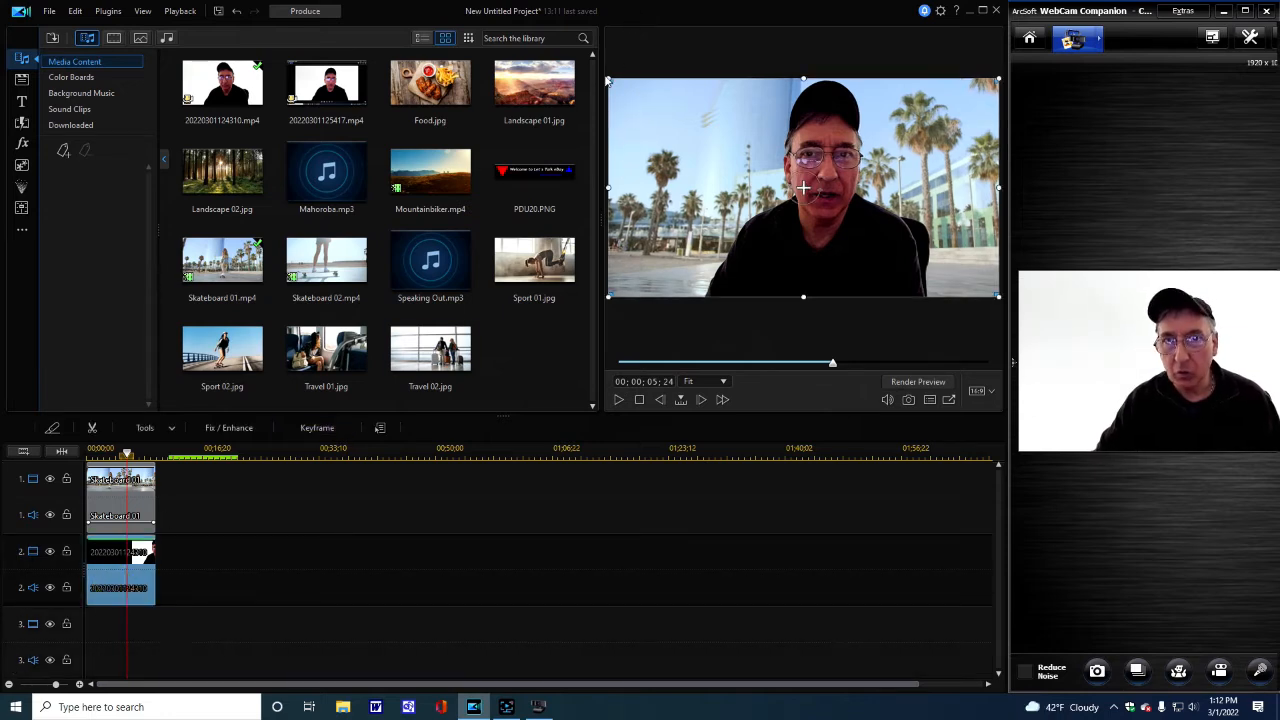
drag(609, 79, 674, 115)
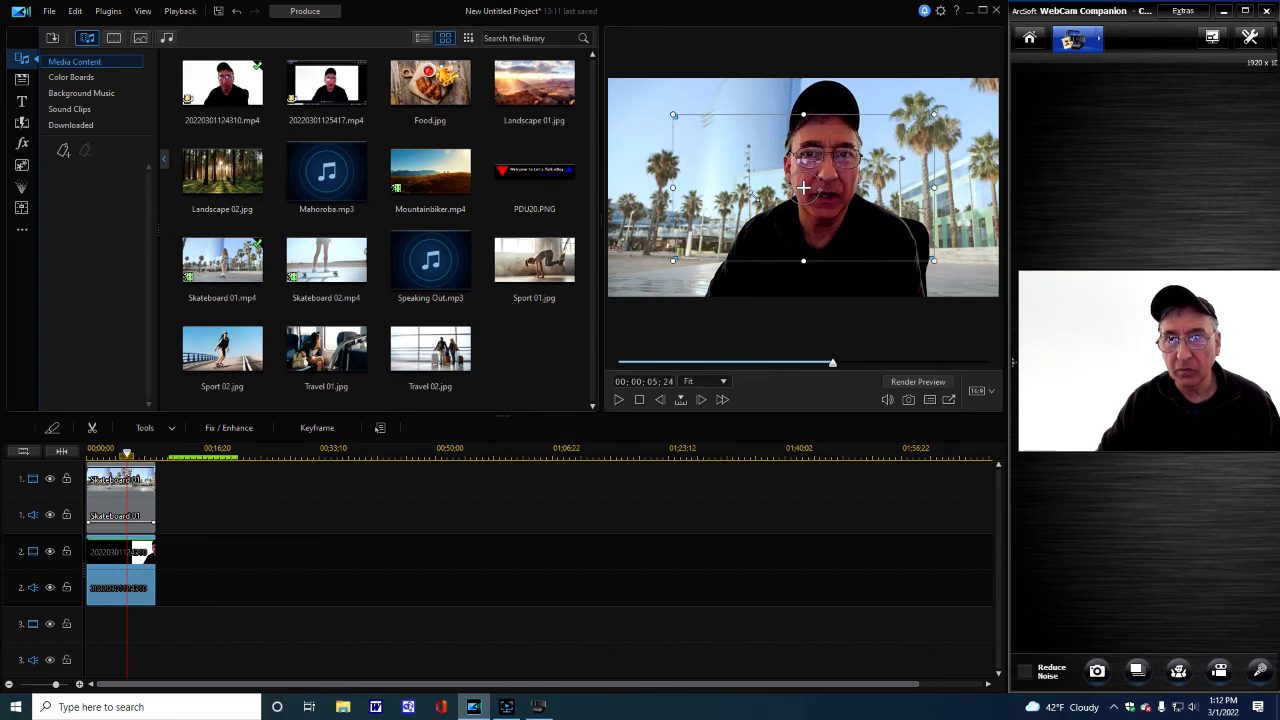
drag(803, 187, 873, 211)
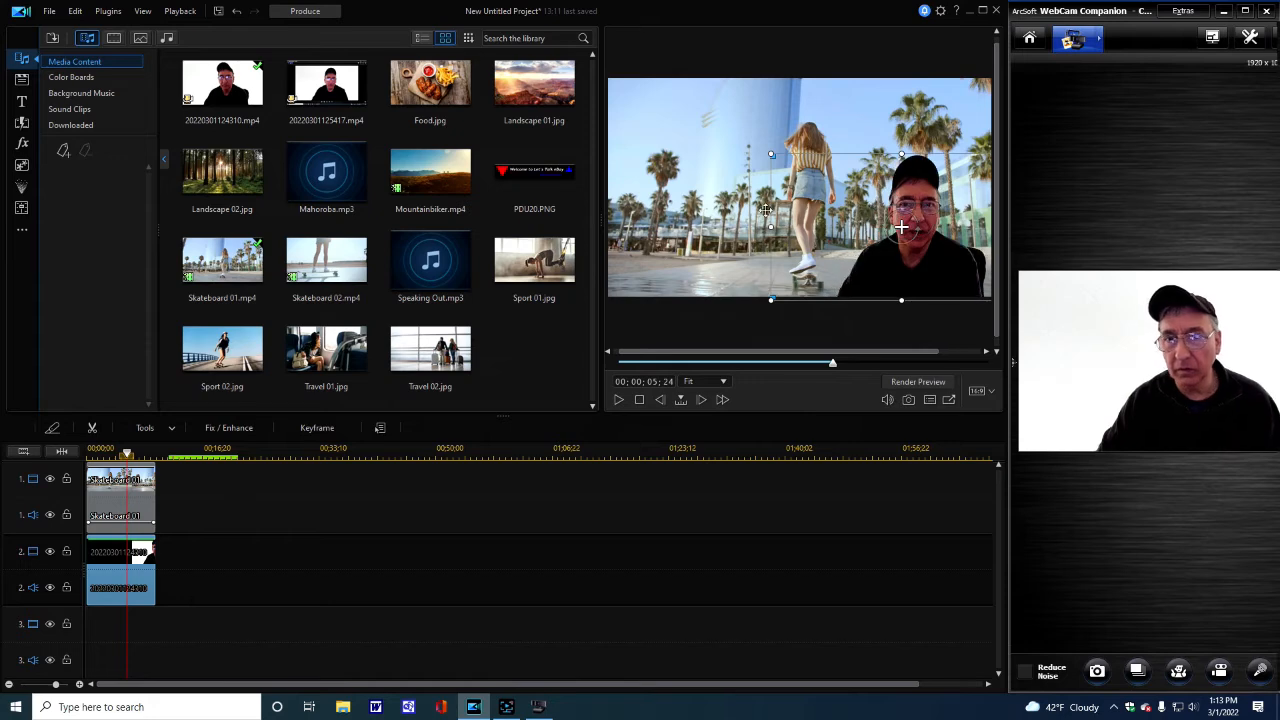
Step: Play the composite to its end, and replay its opening seconds to check the resized recording over the skateboard video
click(616, 400)
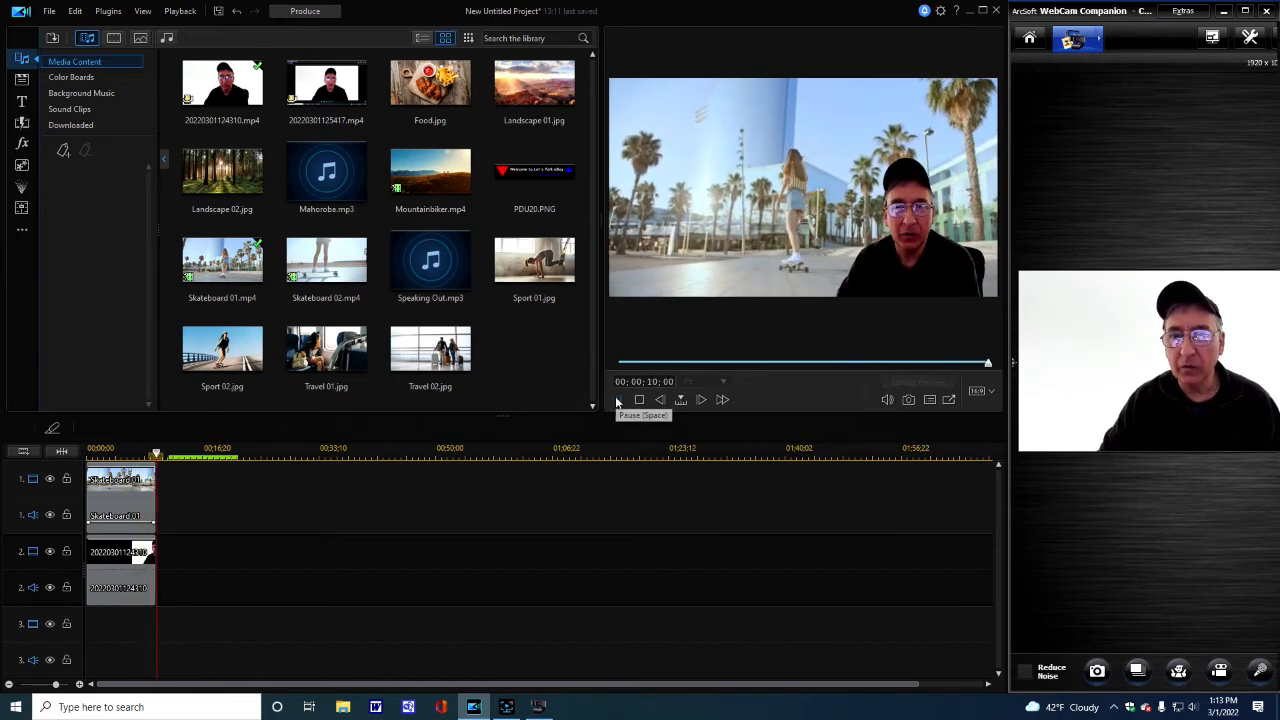
click(616, 400)
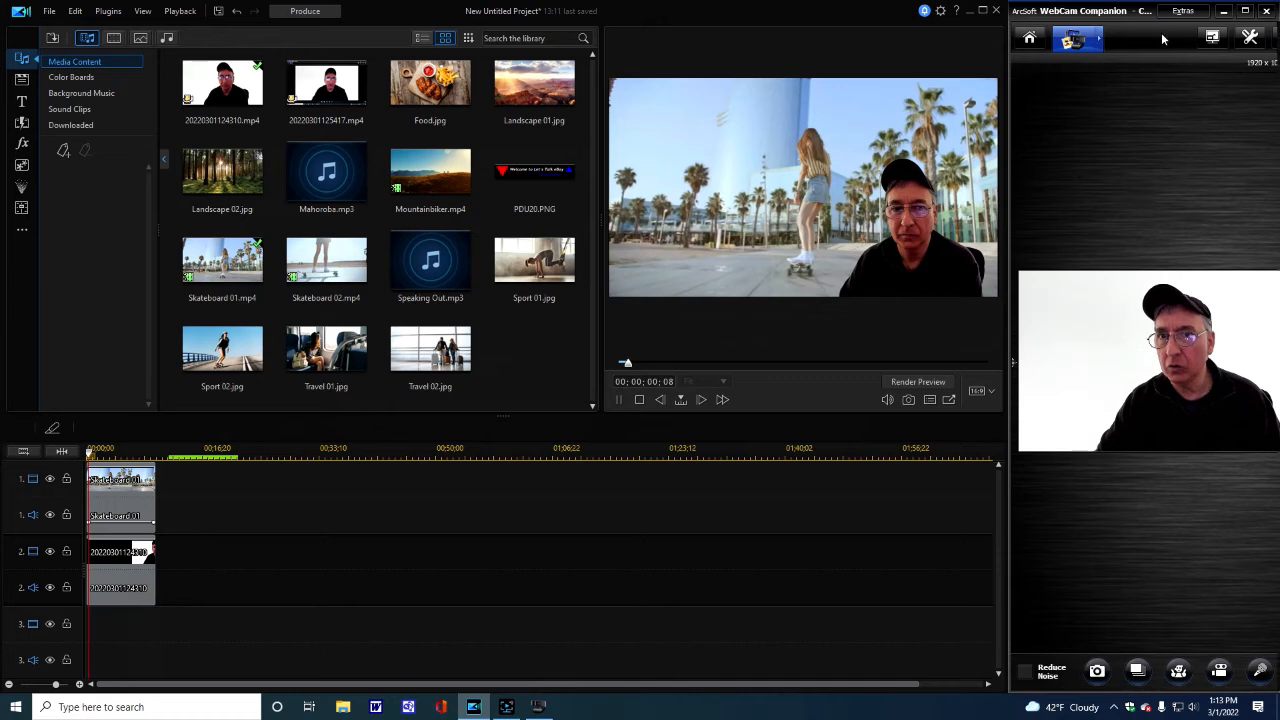
click(617, 401)
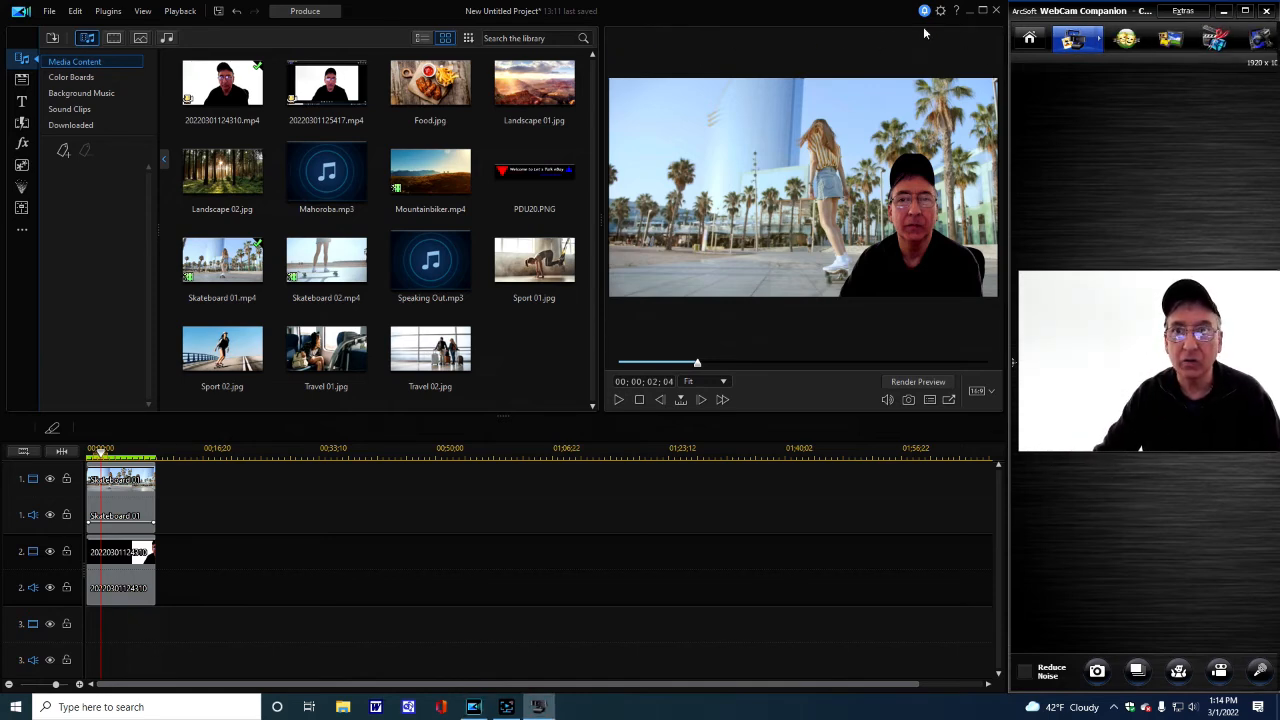
Step: View the version information of CyberLink PowerDirector and close it
click(957, 11)
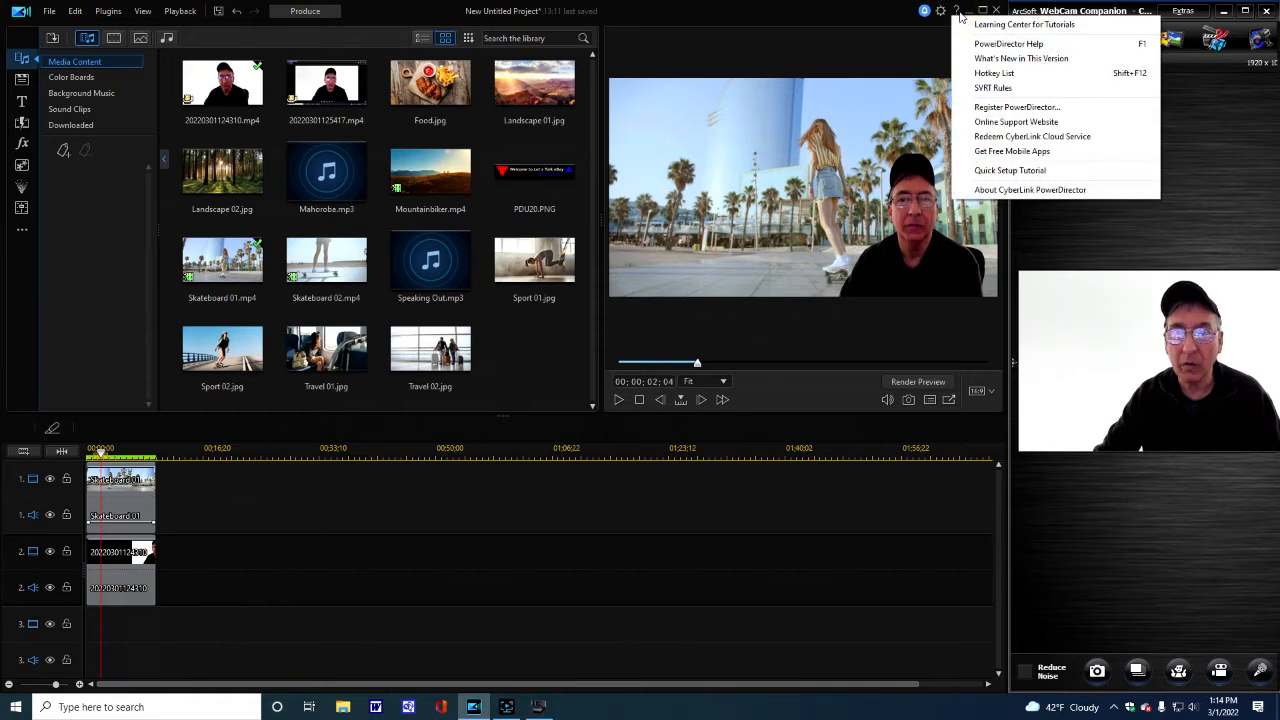
click(1030, 190)
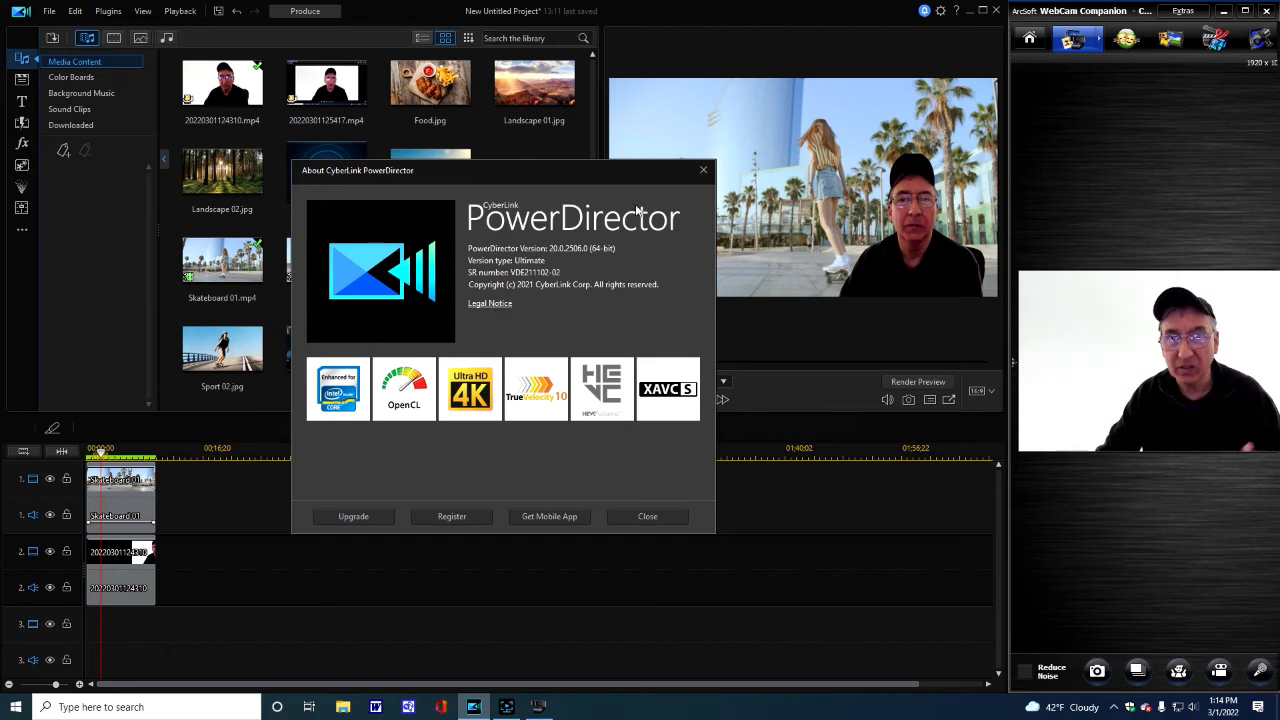
click(704, 172)
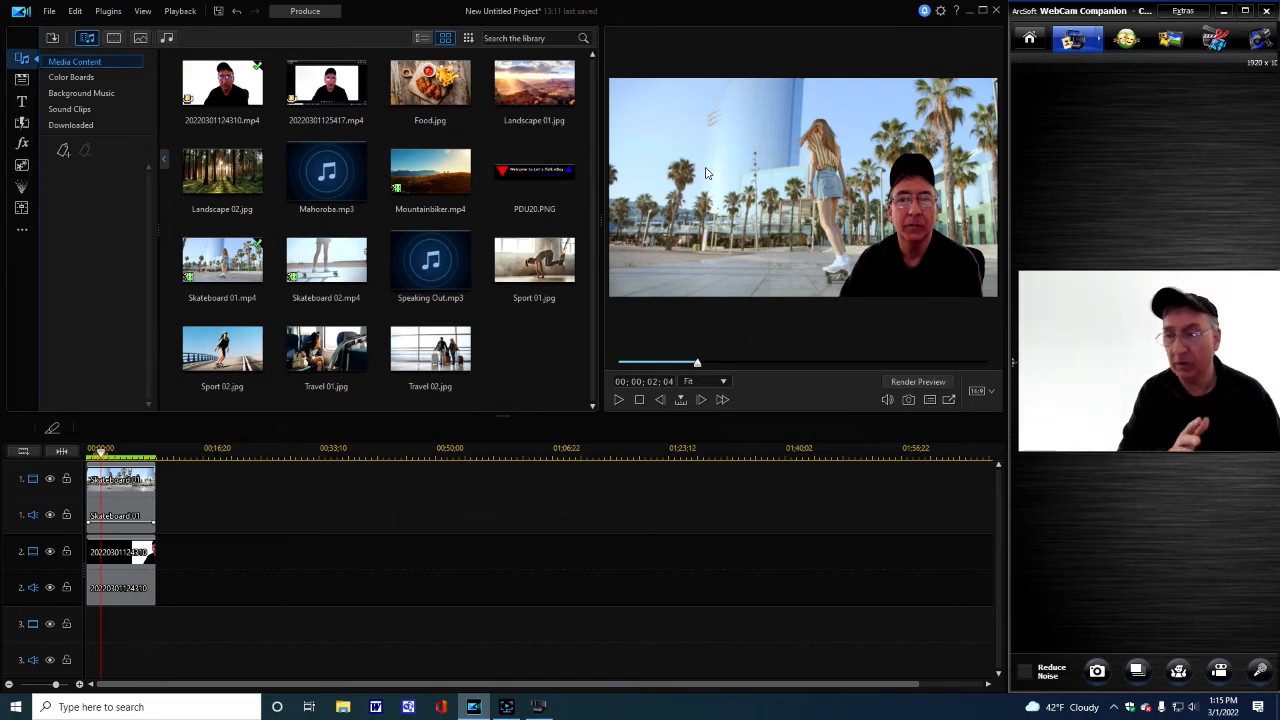
Step: Show the built-in Video Templates in the library and dismiss their introduction
click(22, 82)
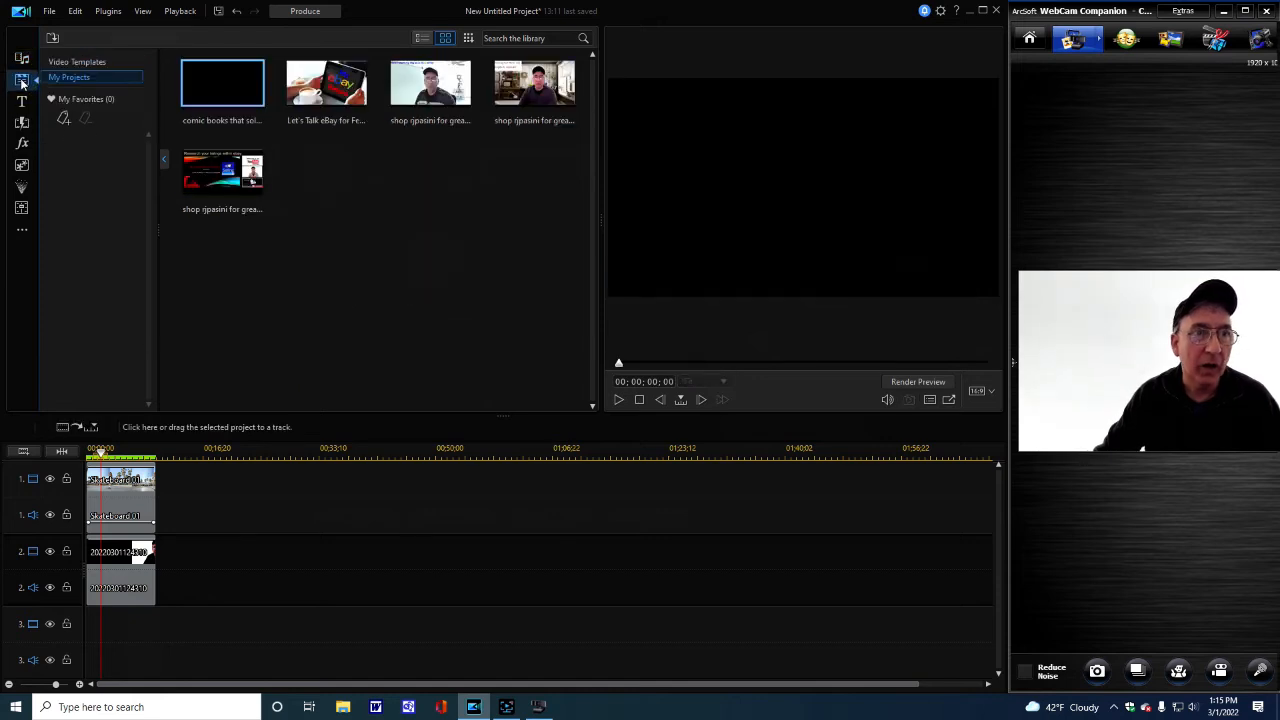
click(72, 63)
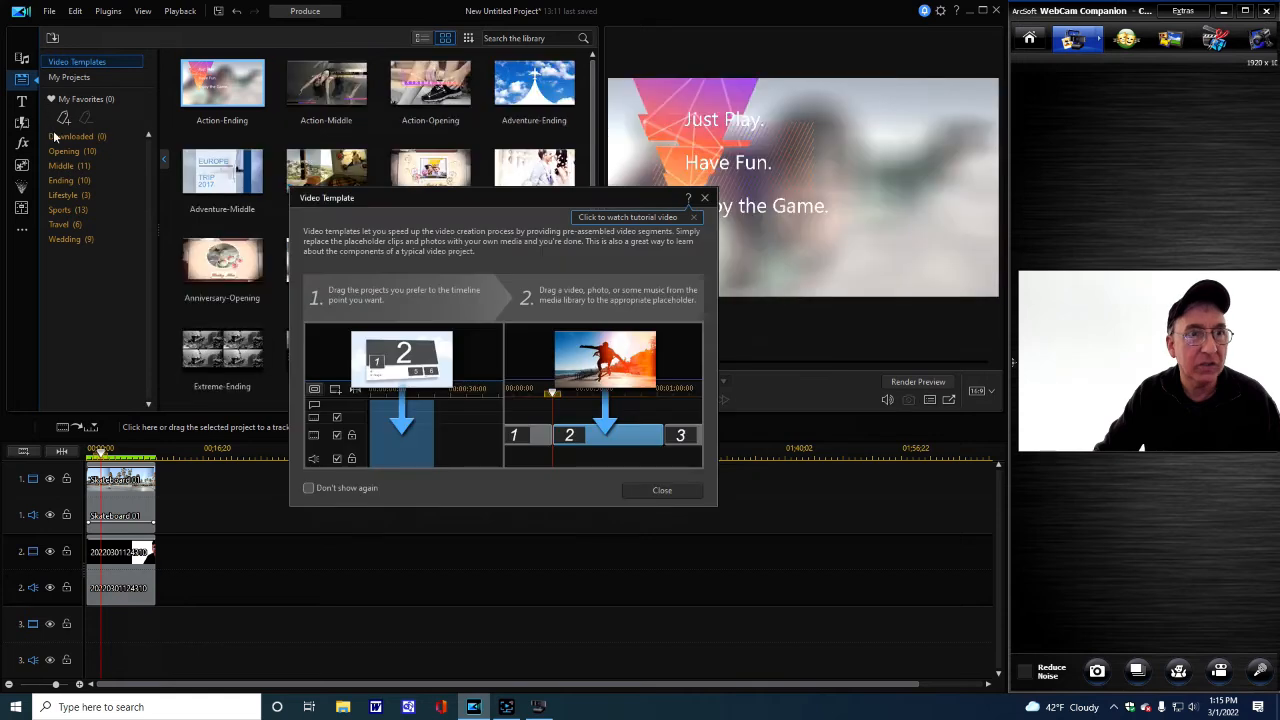
click(706, 199)
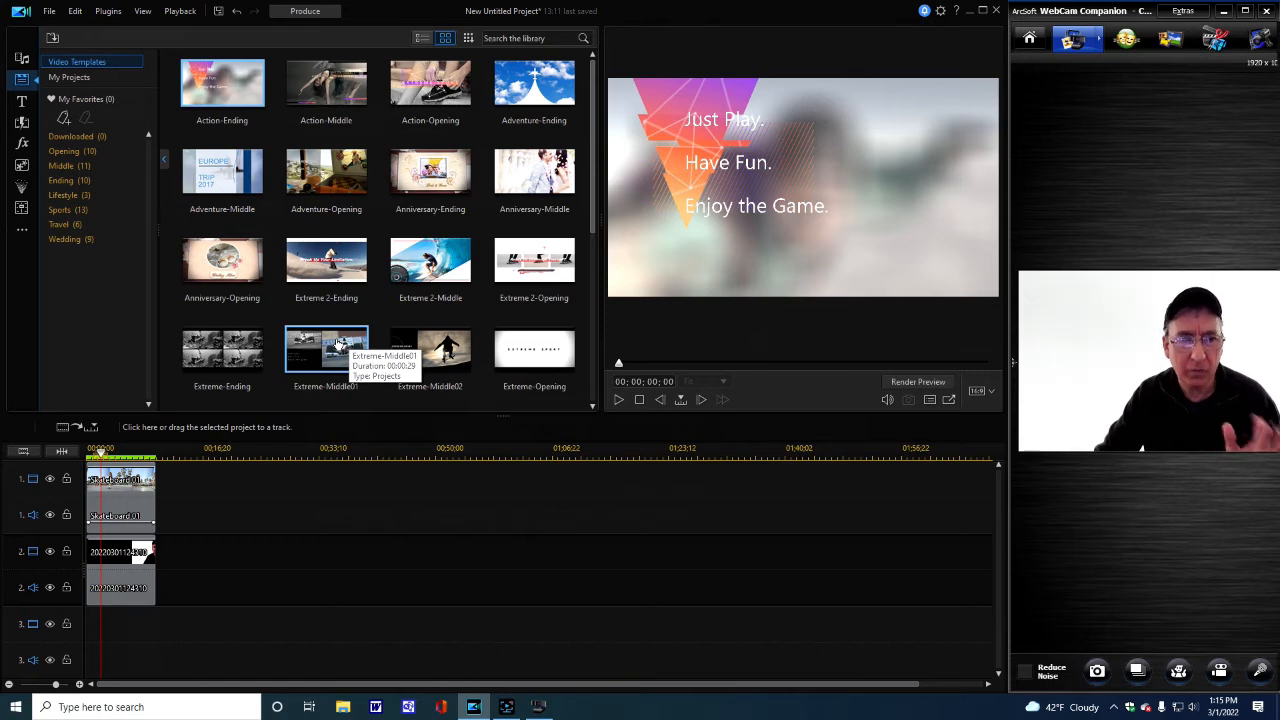
Step: Delete all clips from the timeline and preview the Extreme-Middle01 video template up to about 20 seconds
drag(177, 617, 89, 415)
key(Delete)
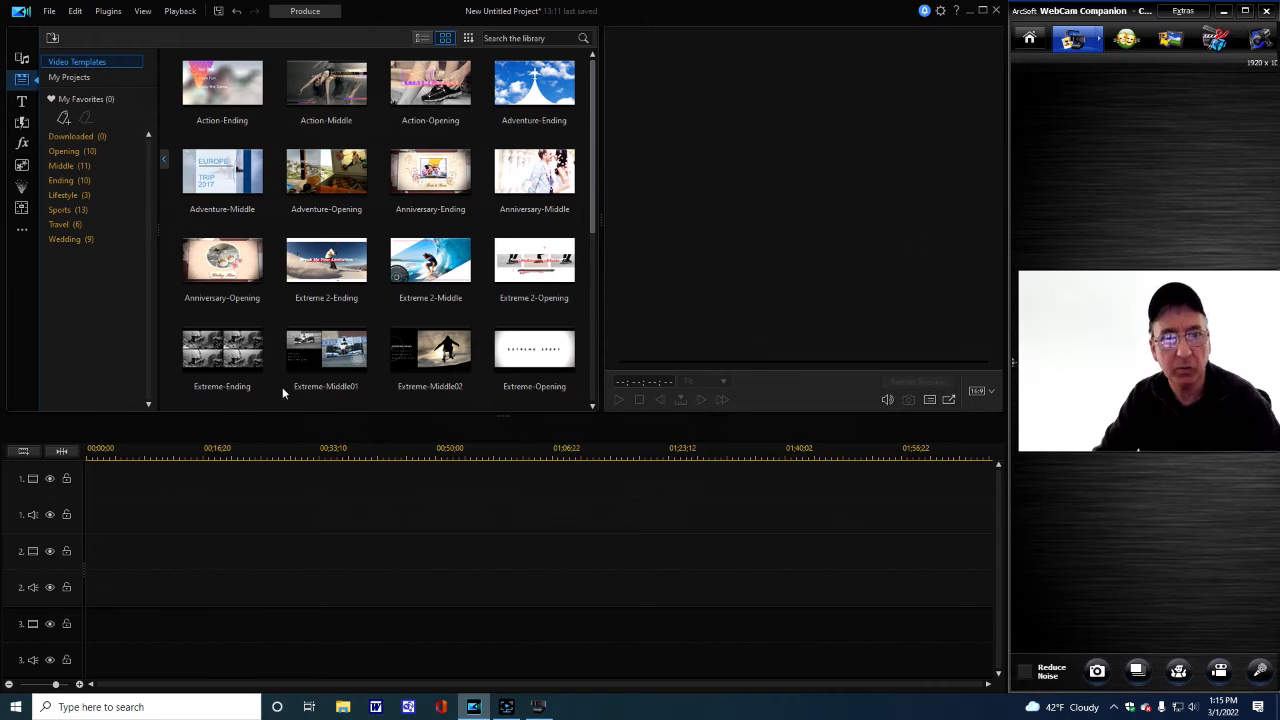
click(320, 358)
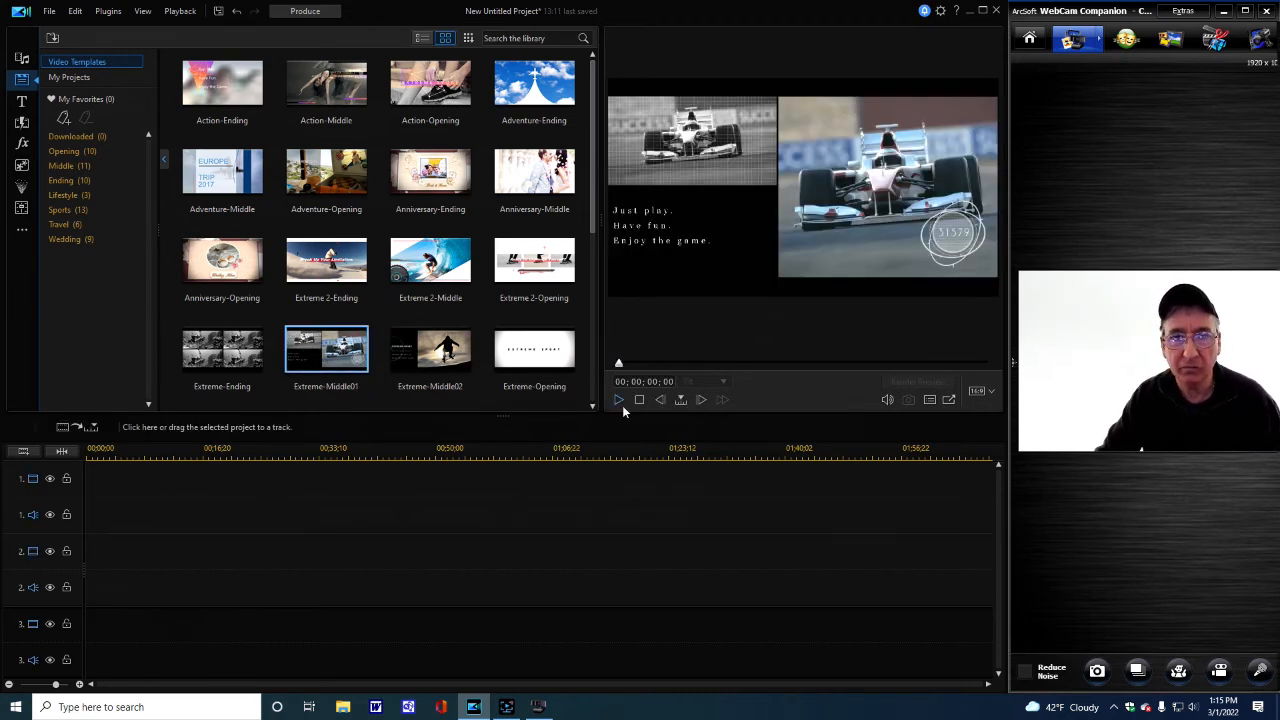
click(620, 402)
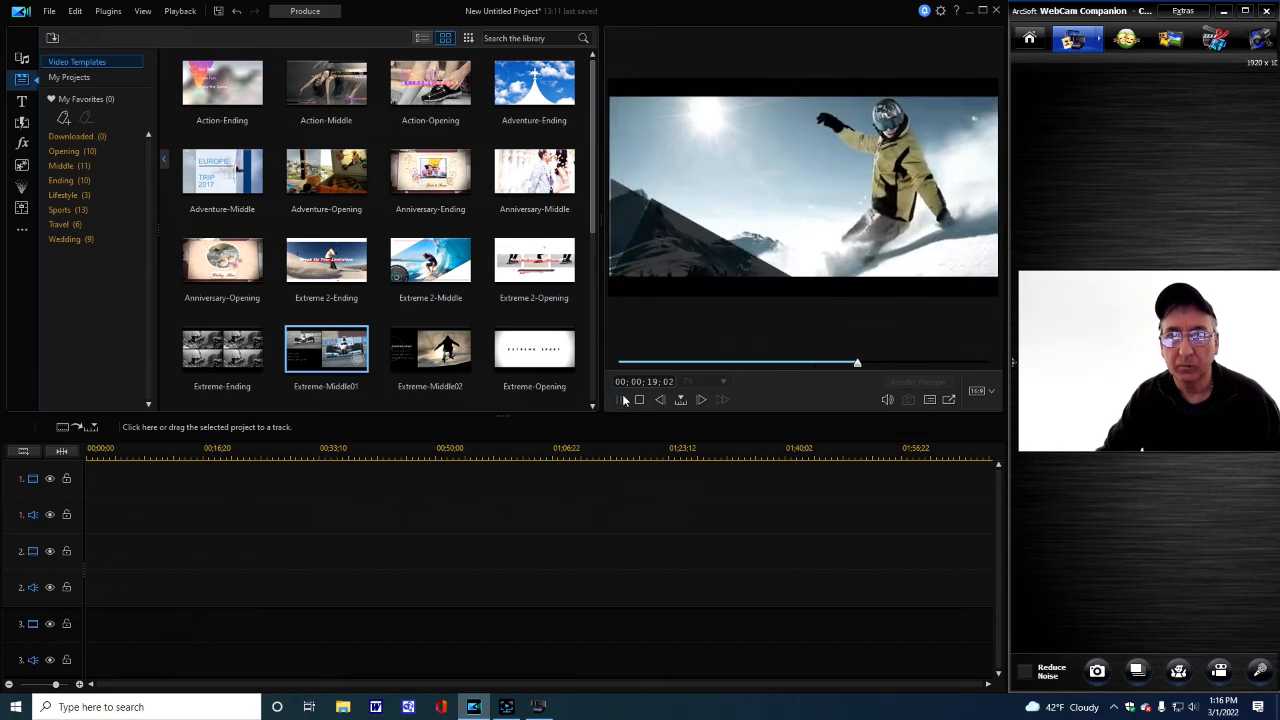
click(617, 400)
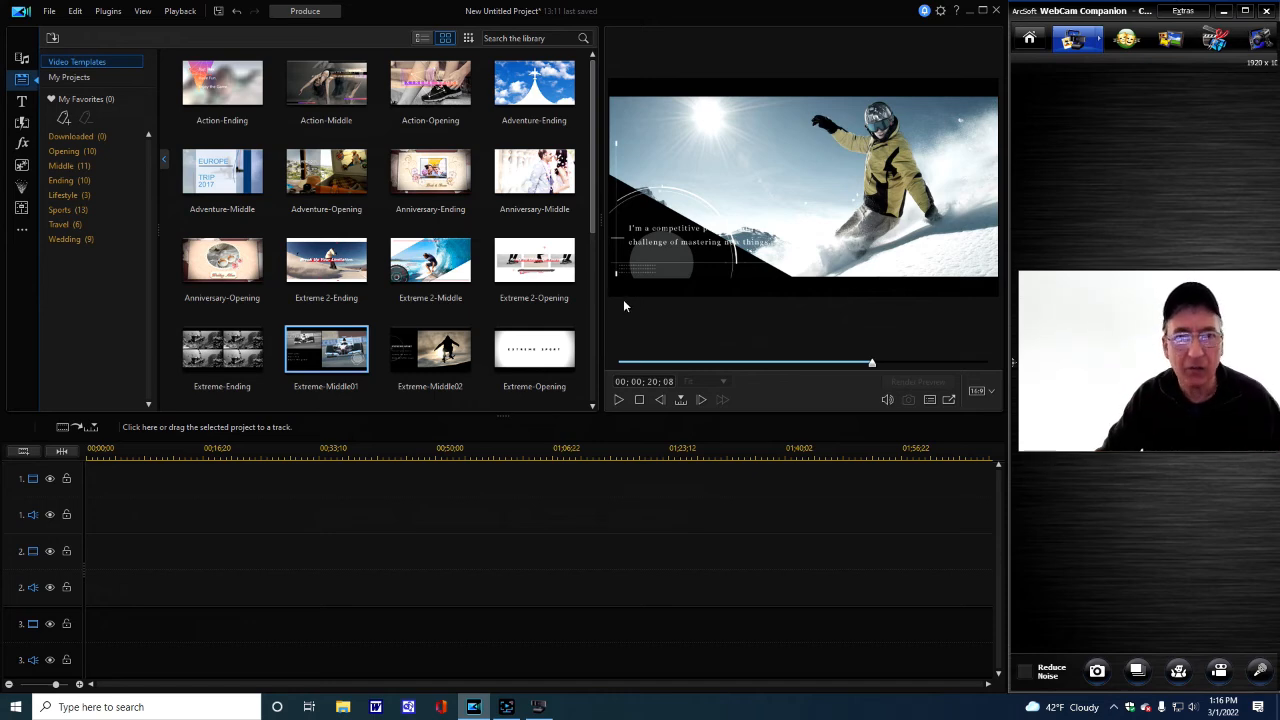
Step: Switch the library from the video templates to the Custom title templates
click(68, 151)
click(21, 100)
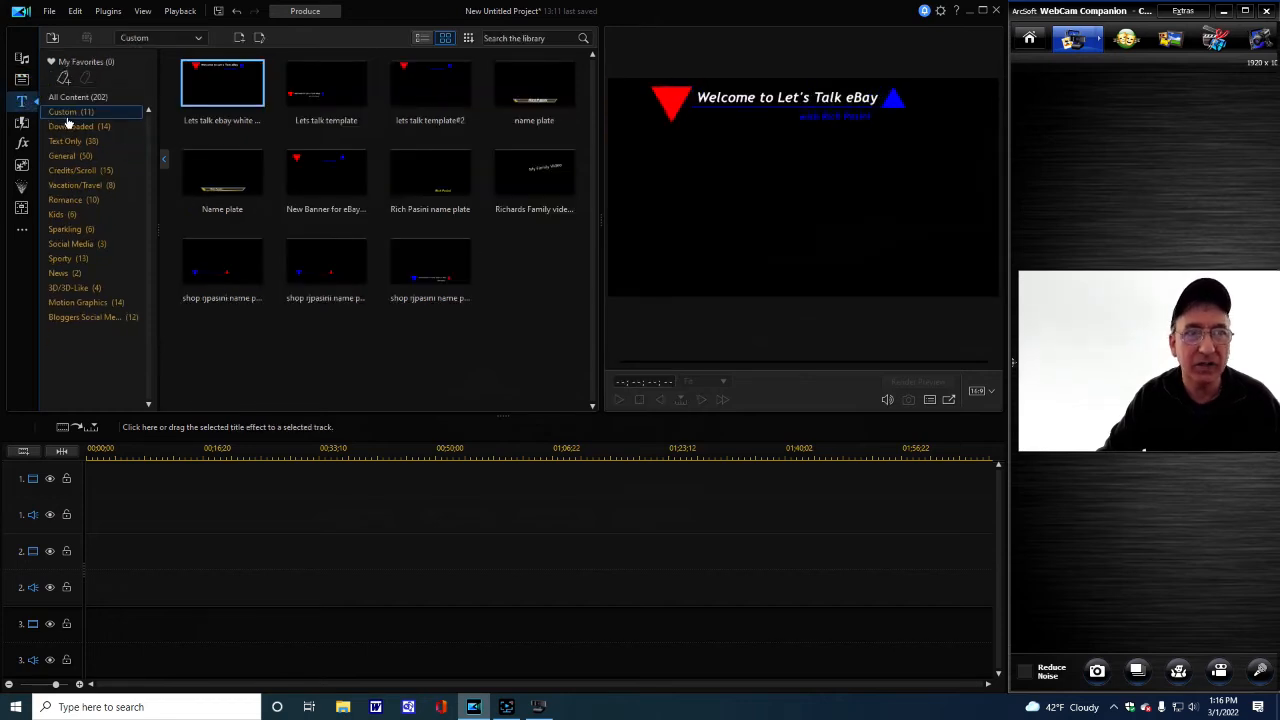
Step: Show the Downloaded title templates and preview a Titel 7523, a G4022, a You Tube and both Youtube banner titles
click(70, 127)
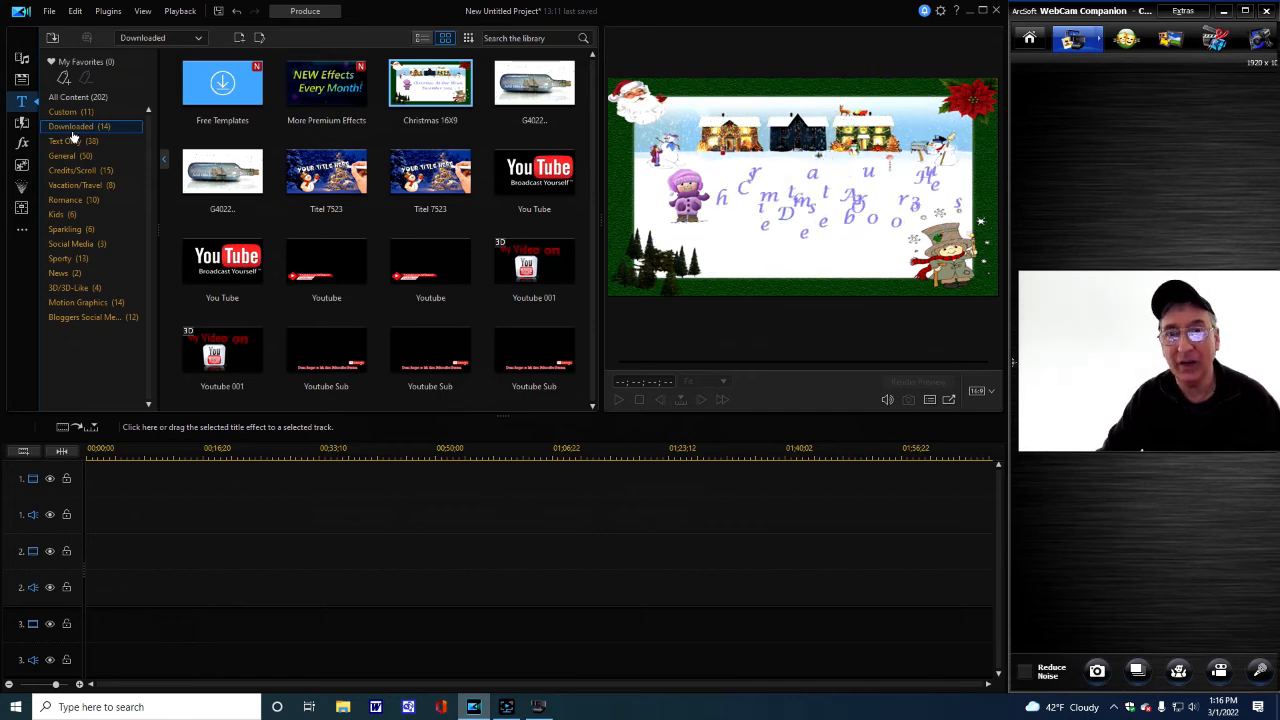
click(320, 175)
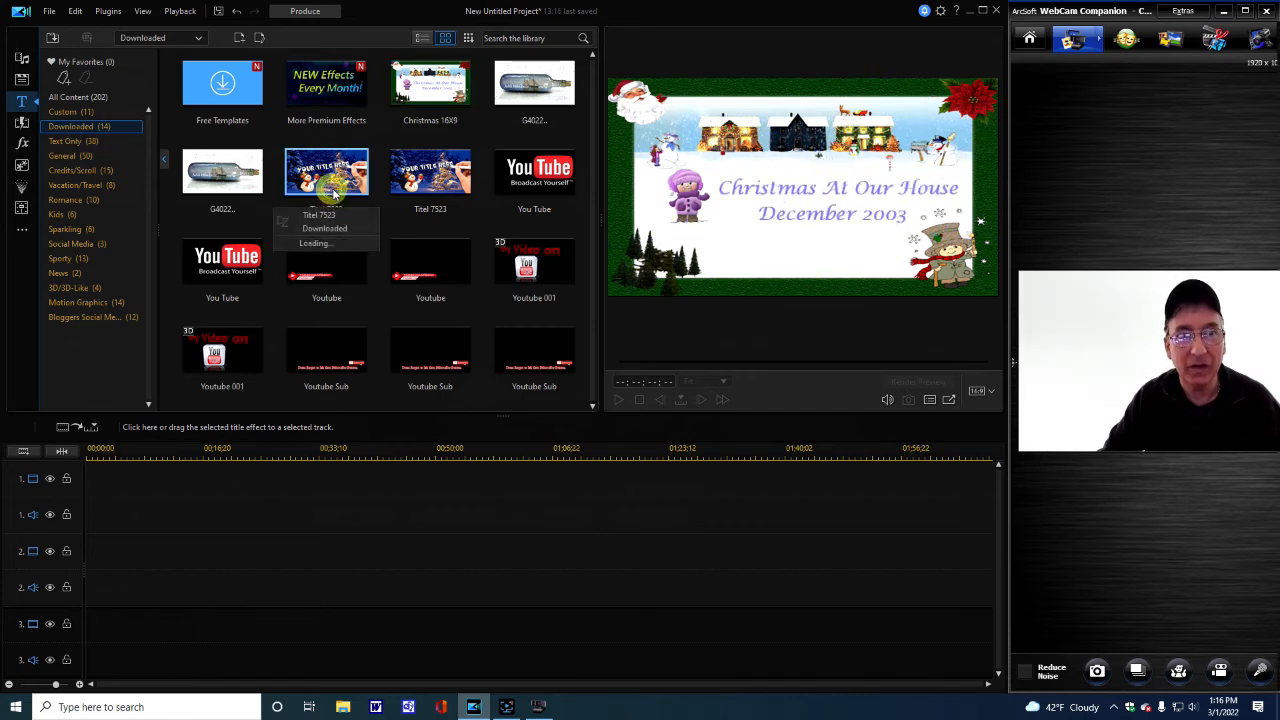
click(216, 175)
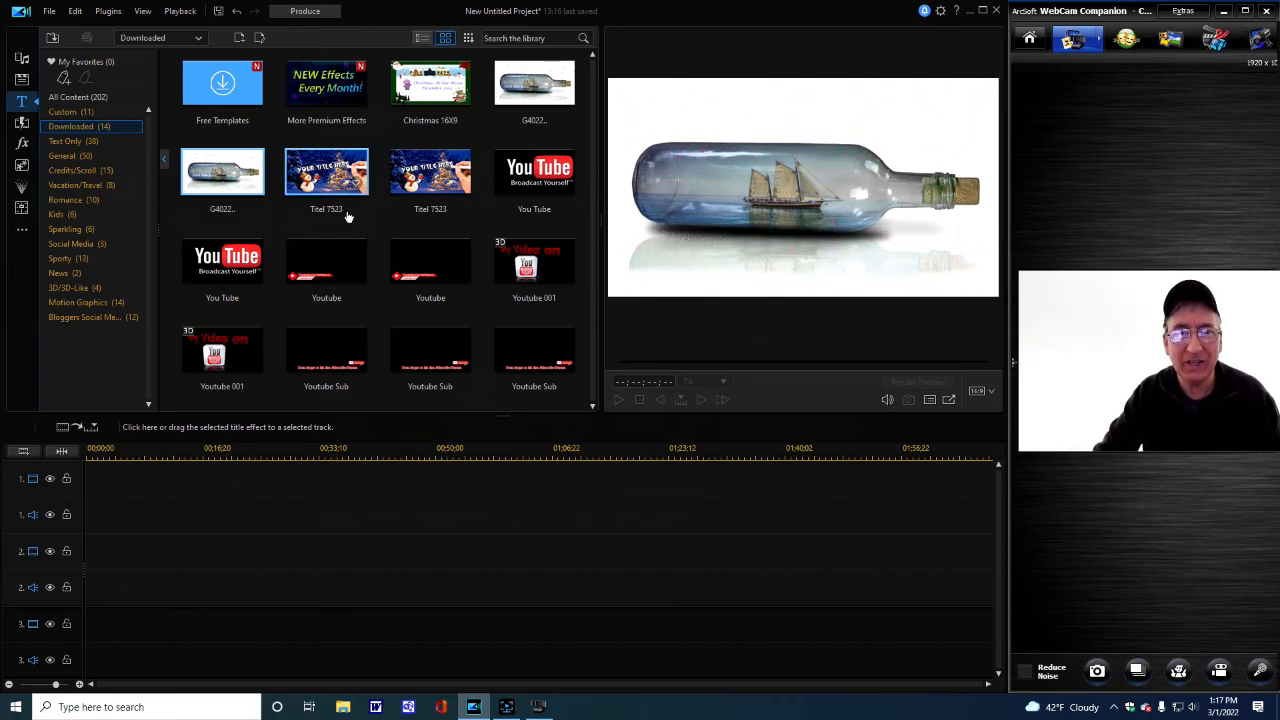
click(537, 184)
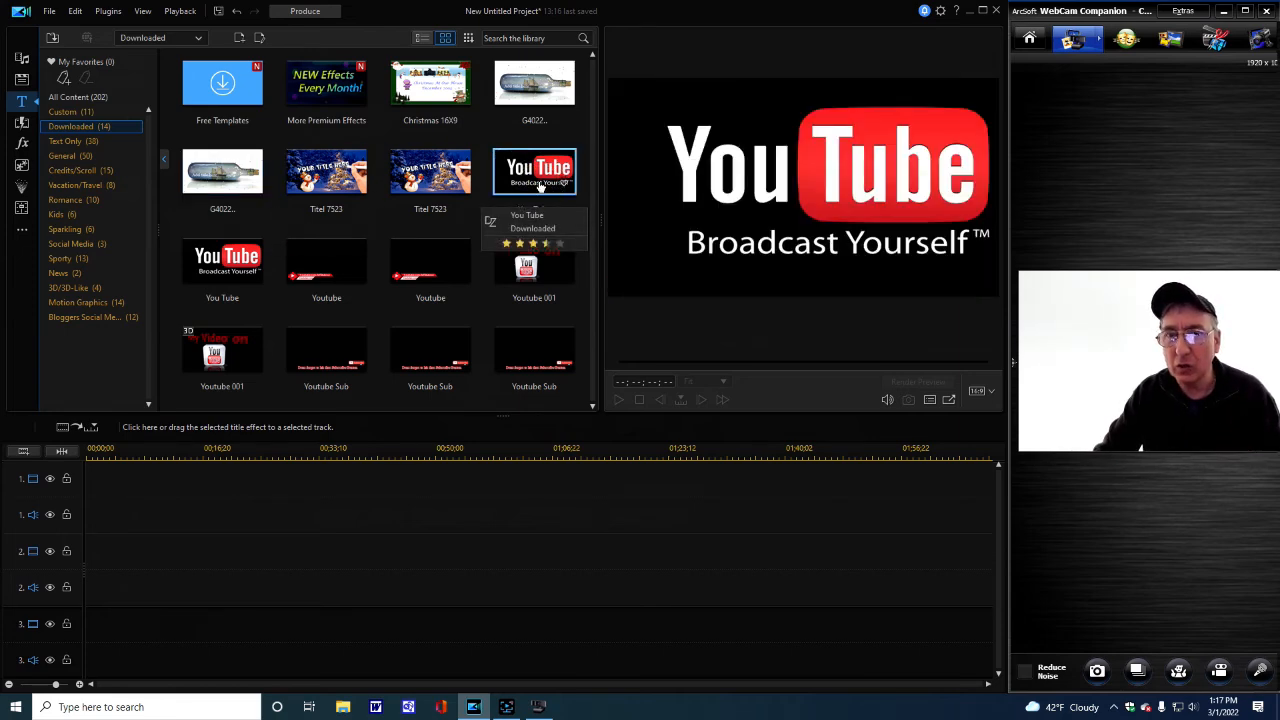
click(317, 278)
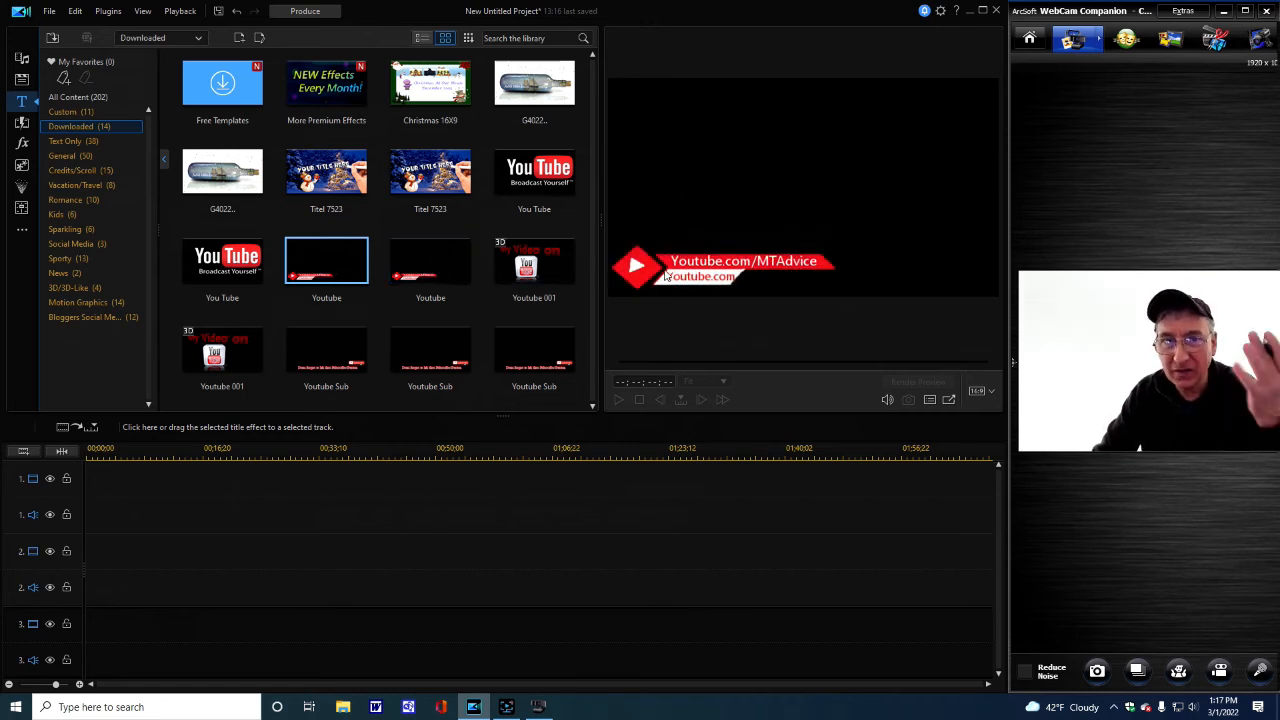
click(438, 281)
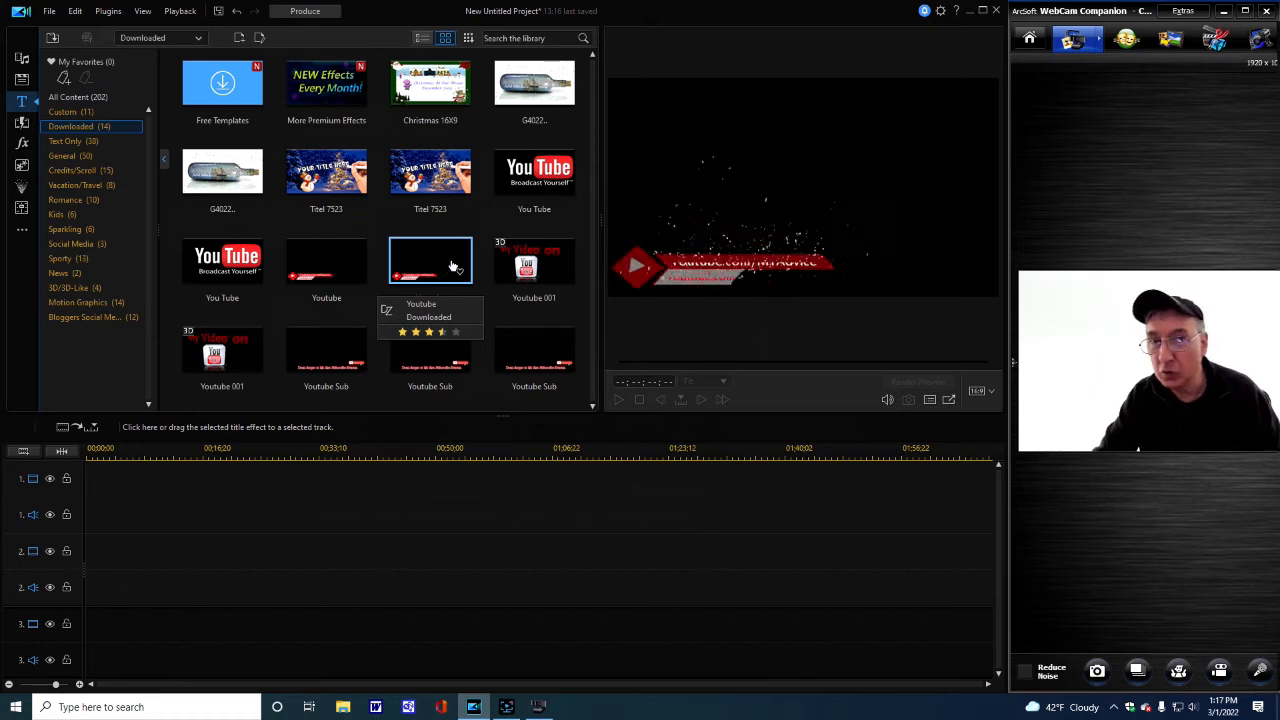
Step: Preview the two Youtube 001 titles and the three Youtube Sub titles among the downloaded templates
click(549, 266)
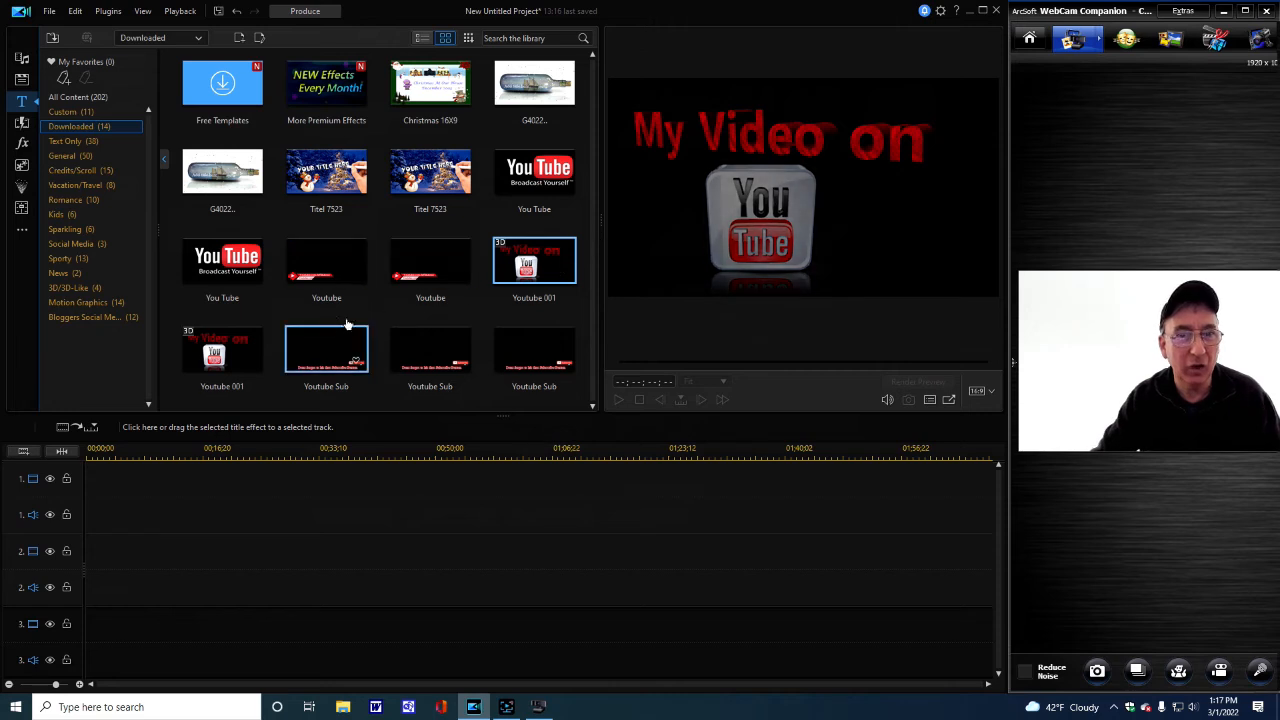
click(228, 350)
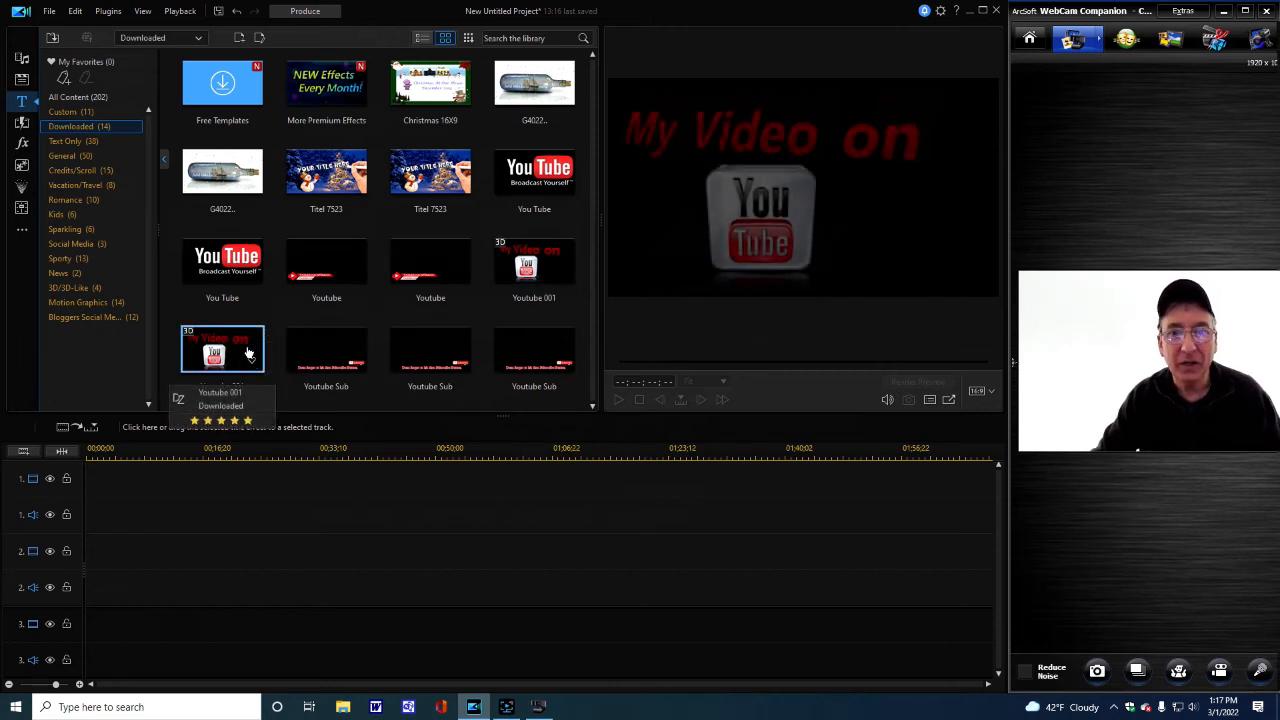
click(318, 367)
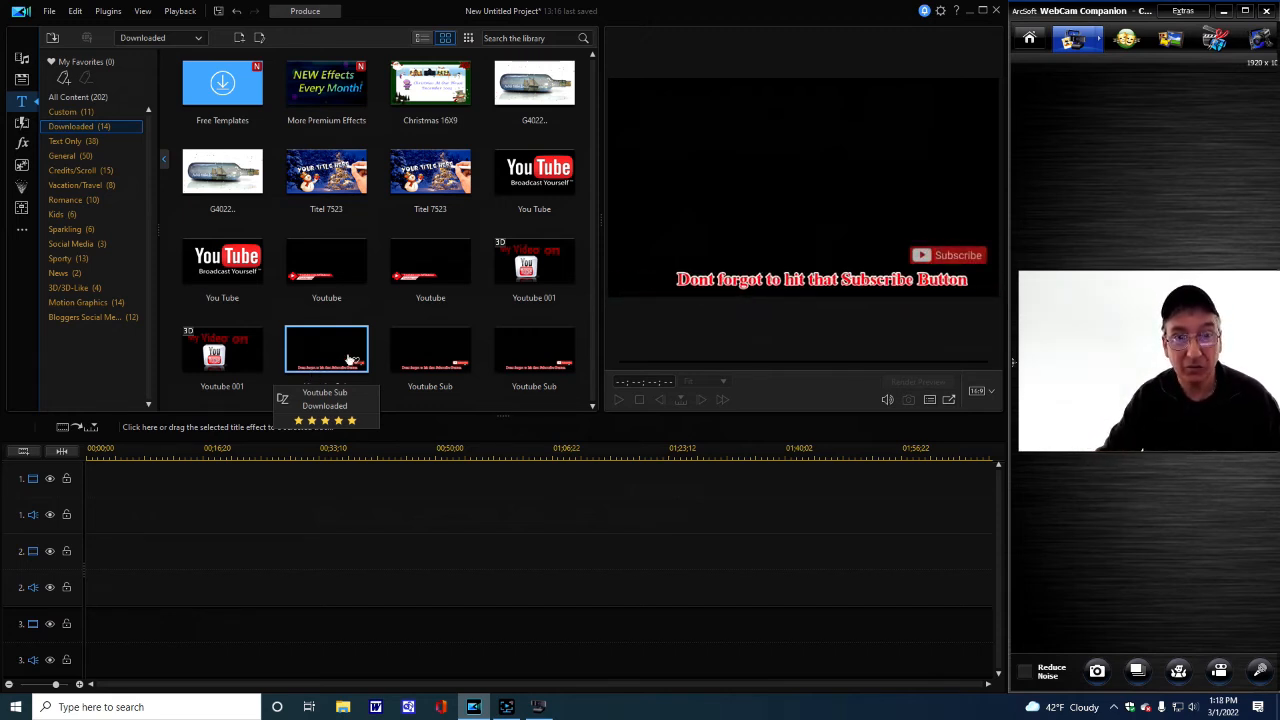
click(435, 345)
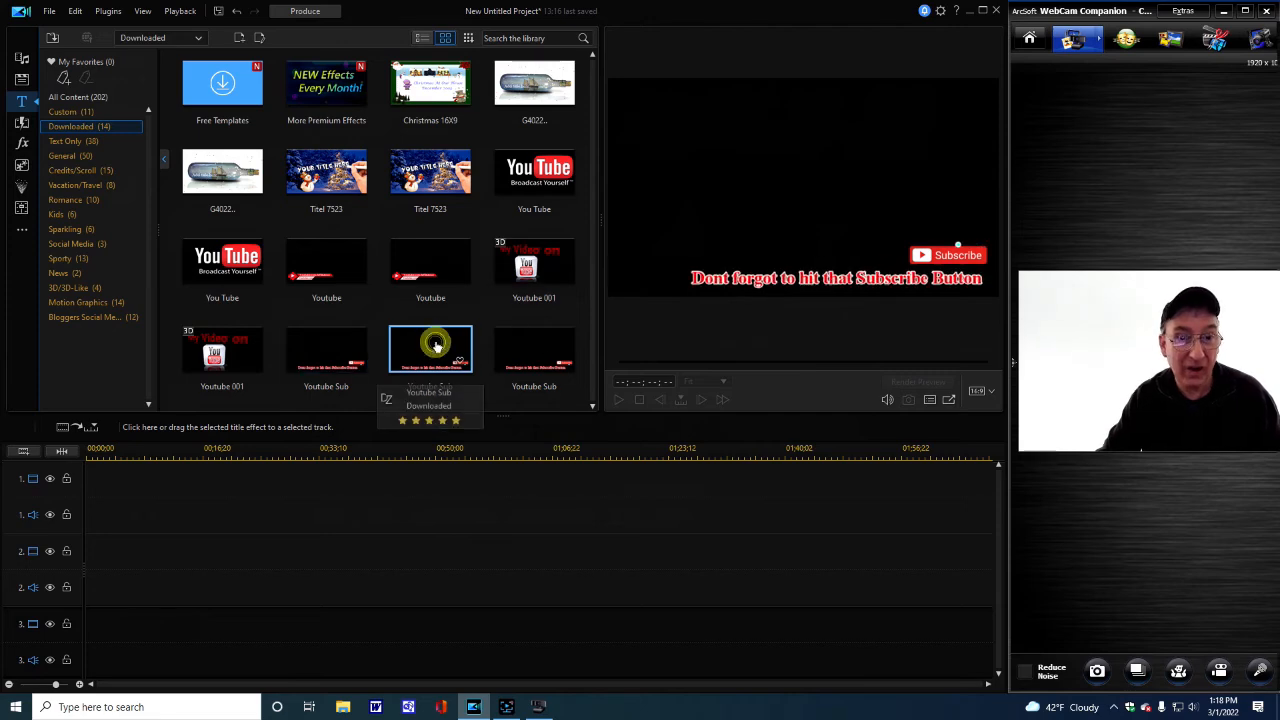
click(523, 357)
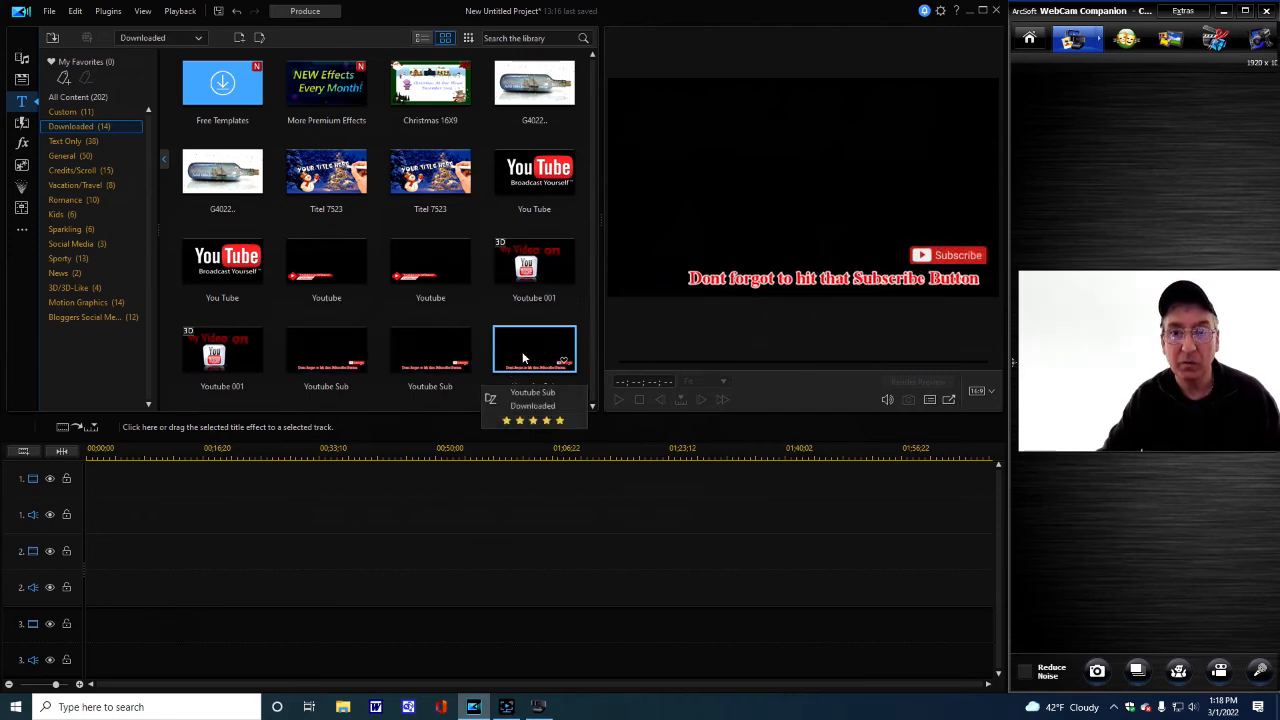
Step: Inspect the last and first Youtube Sub titles in the Title Designer, play the first one's animation, and cancel without changes
double_click(523, 357)
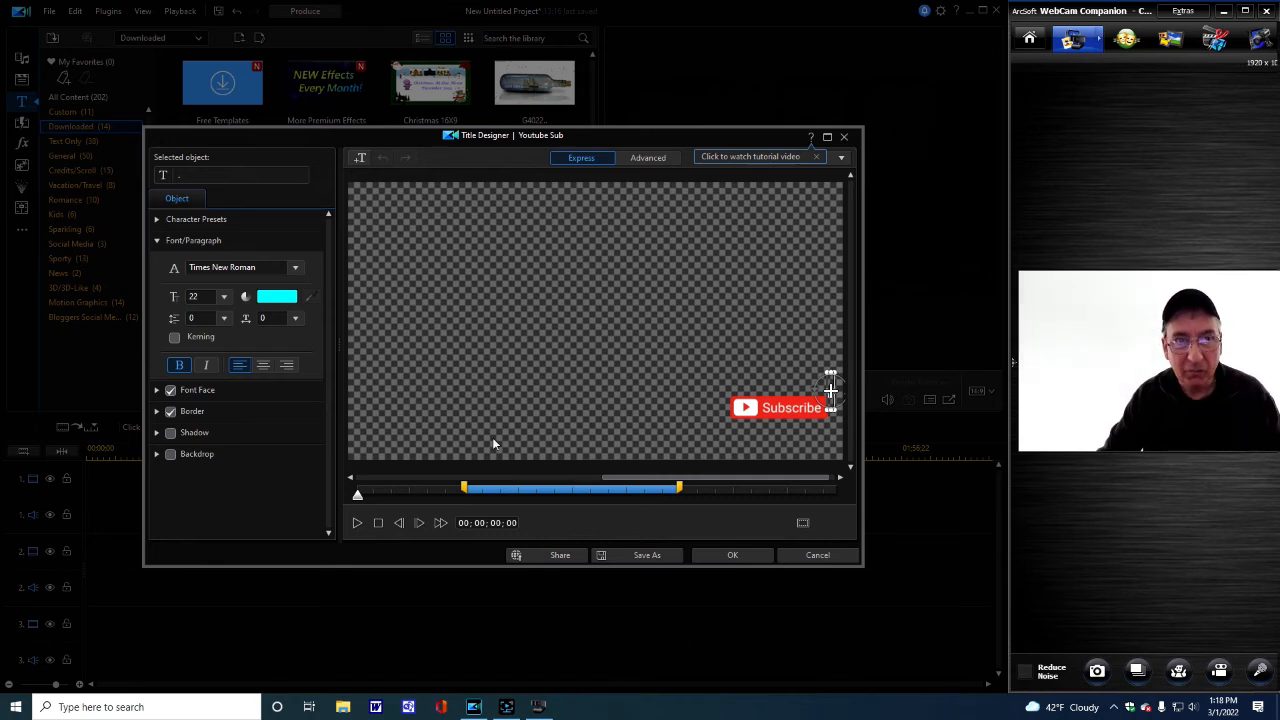
click(801, 561)
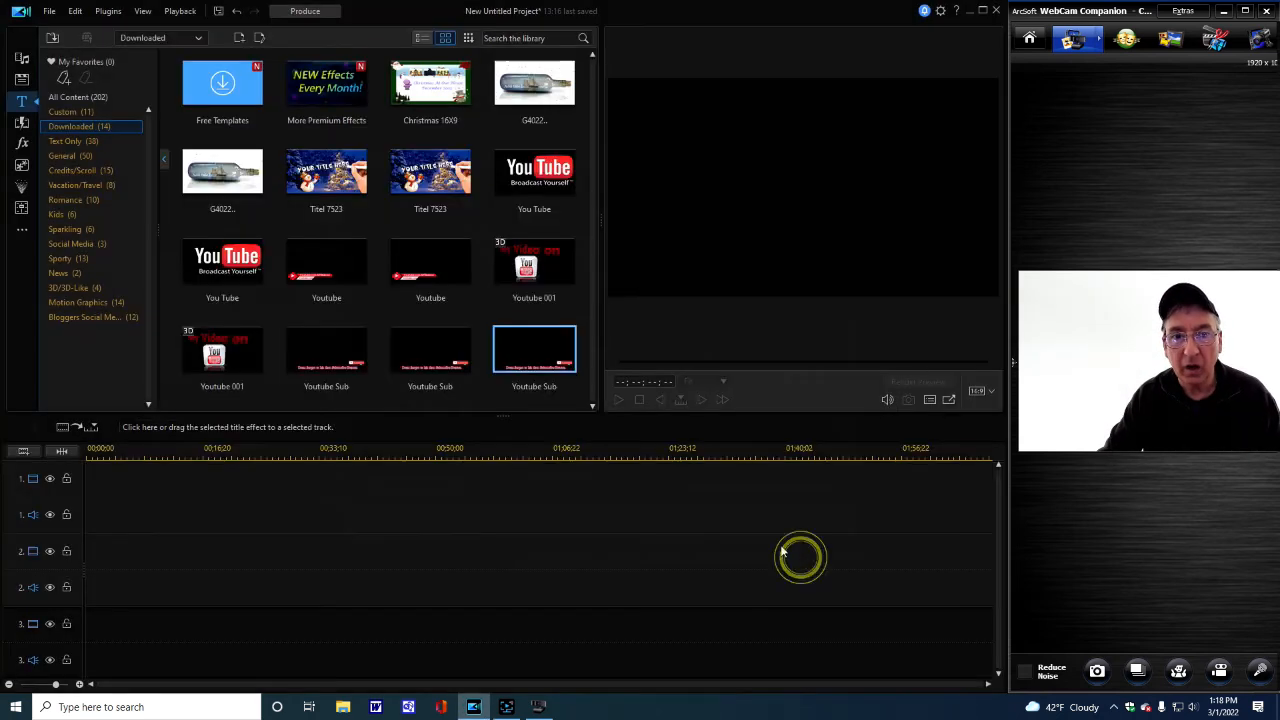
double_click(336, 362)
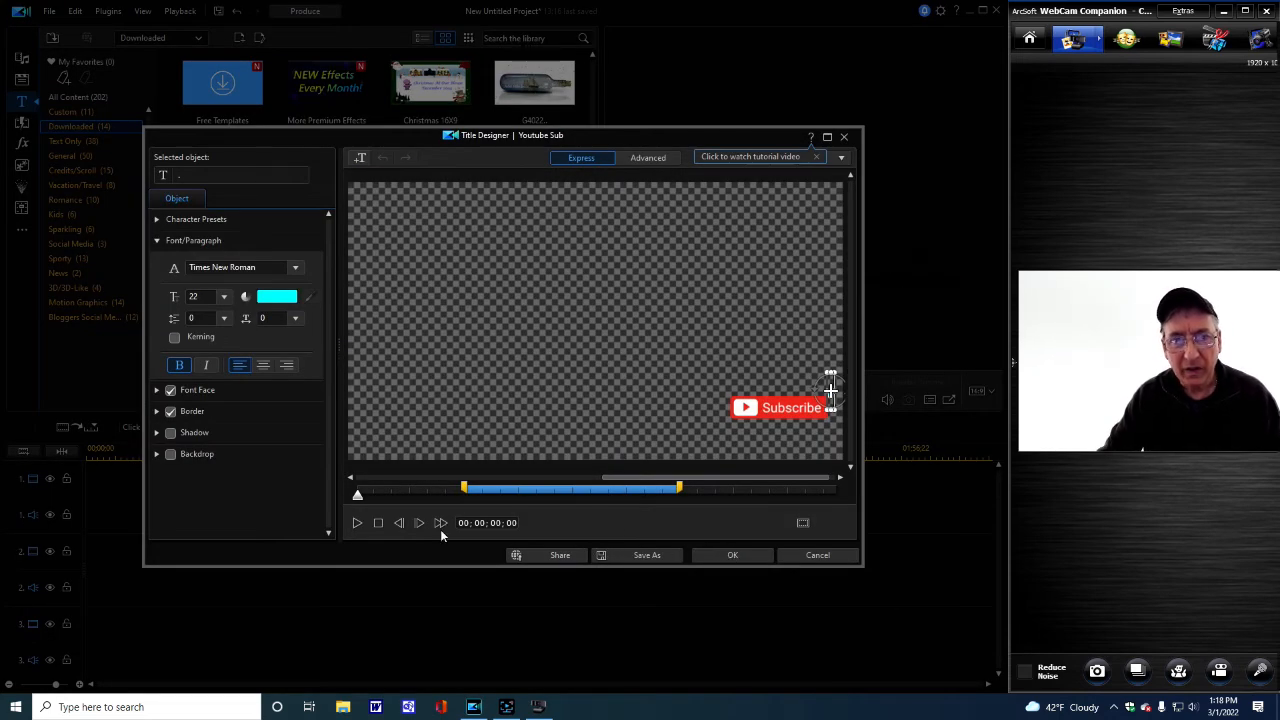
click(355, 522)
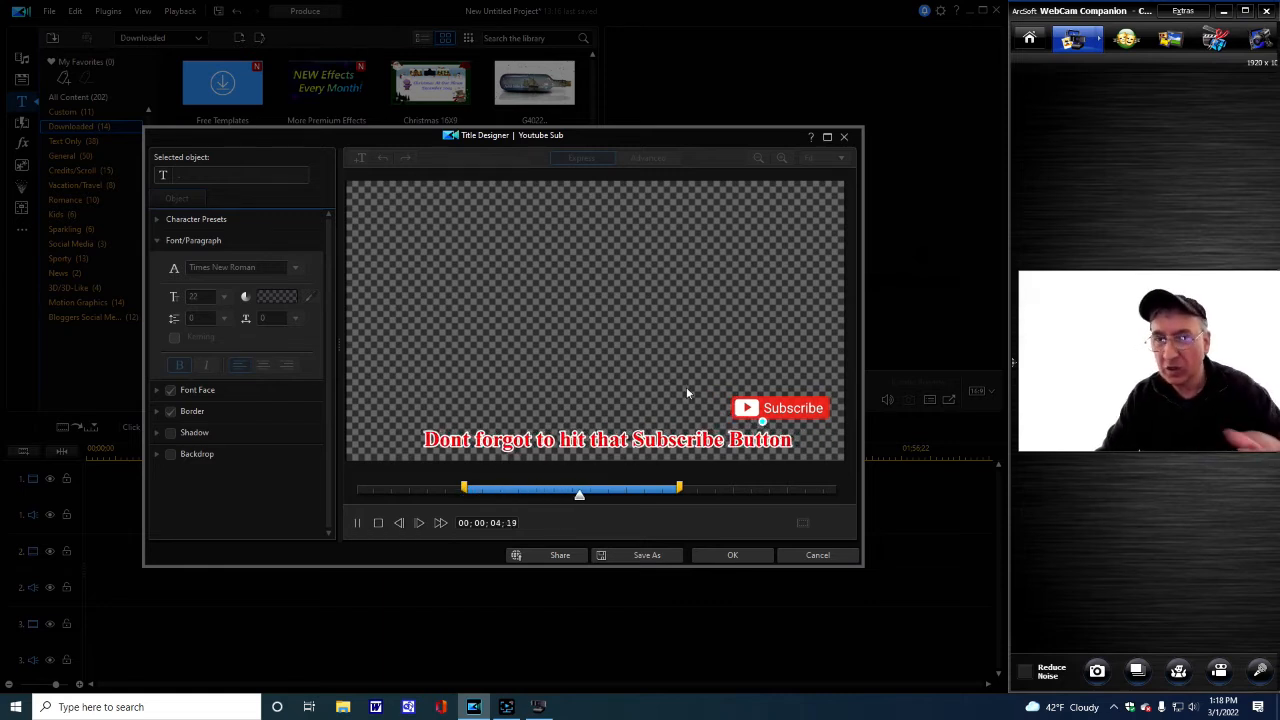
click(818, 557)
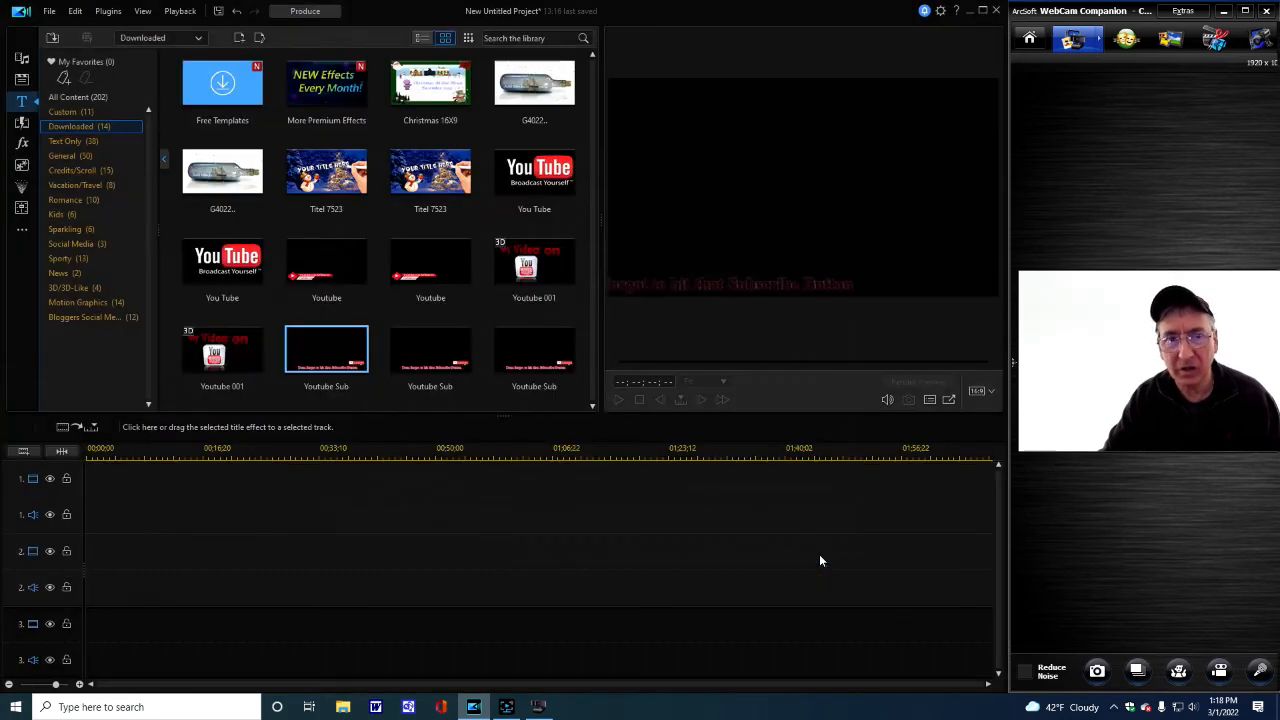
Step: Browse the Text Only title templates and look through the General title templates down to the Tinted Glass ones
click(70, 141)
click(62, 156)
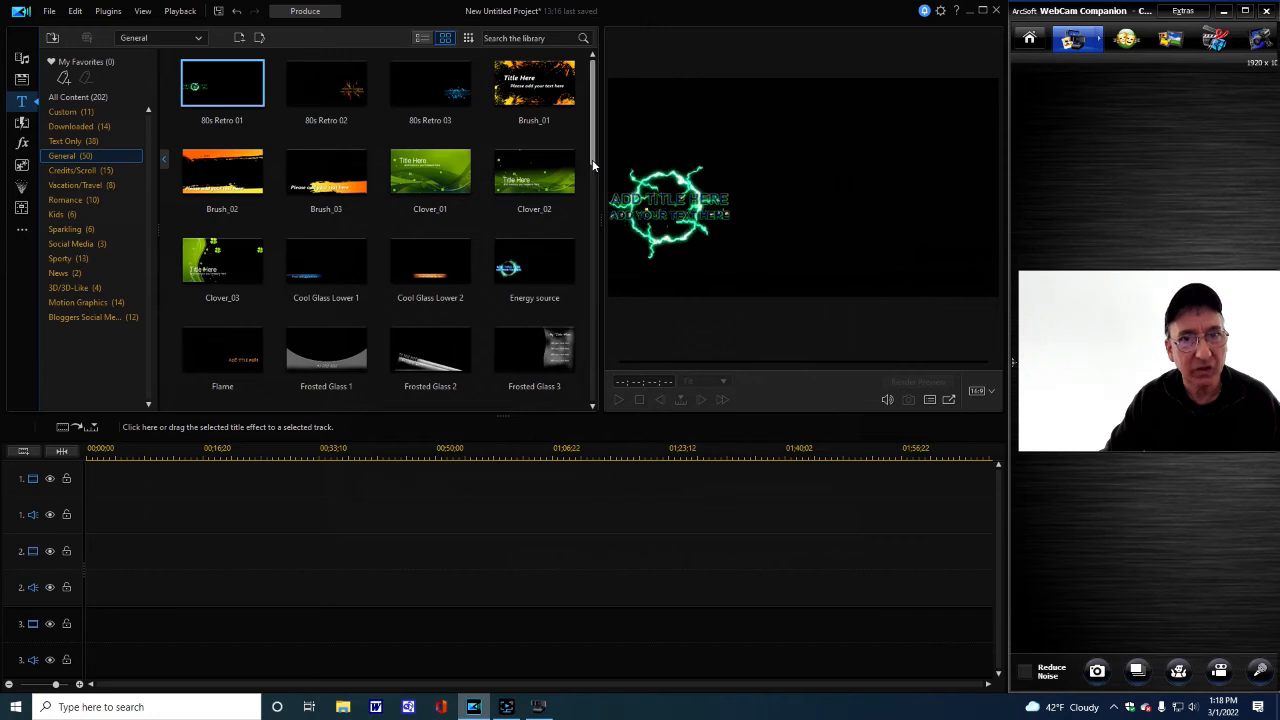
drag(594, 167, 590, 294)
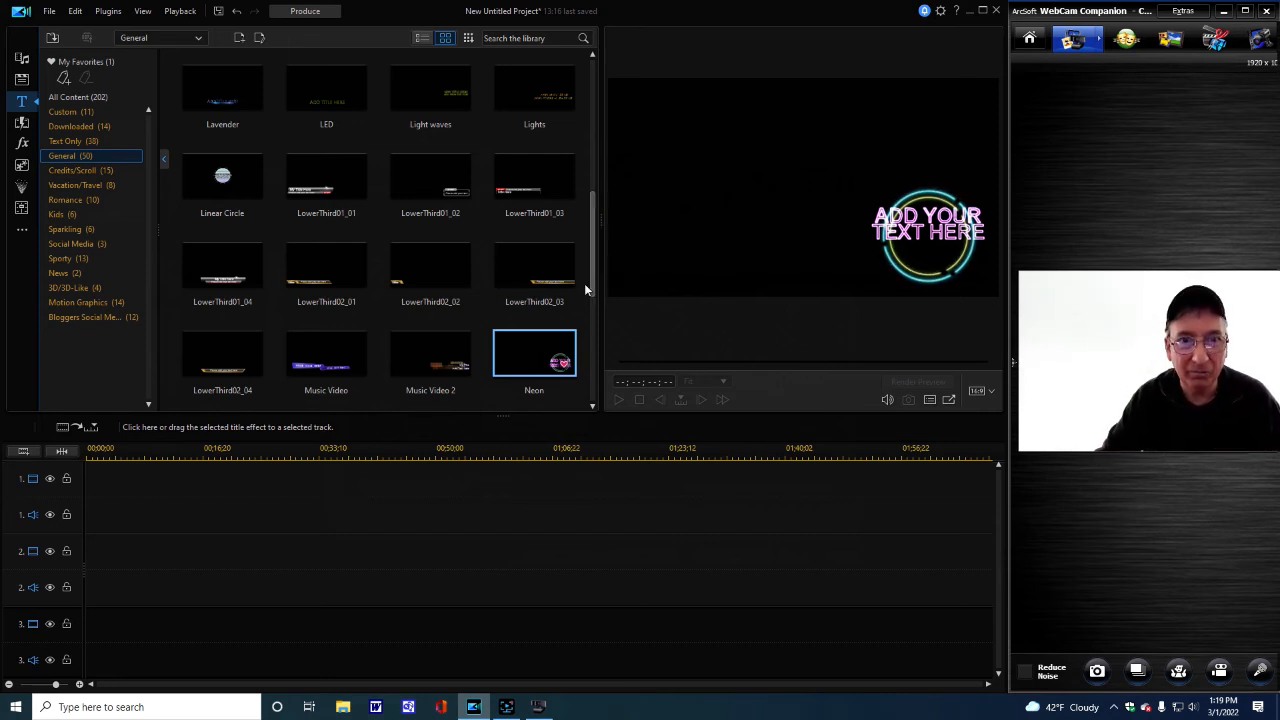
drag(592, 296, 582, 369)
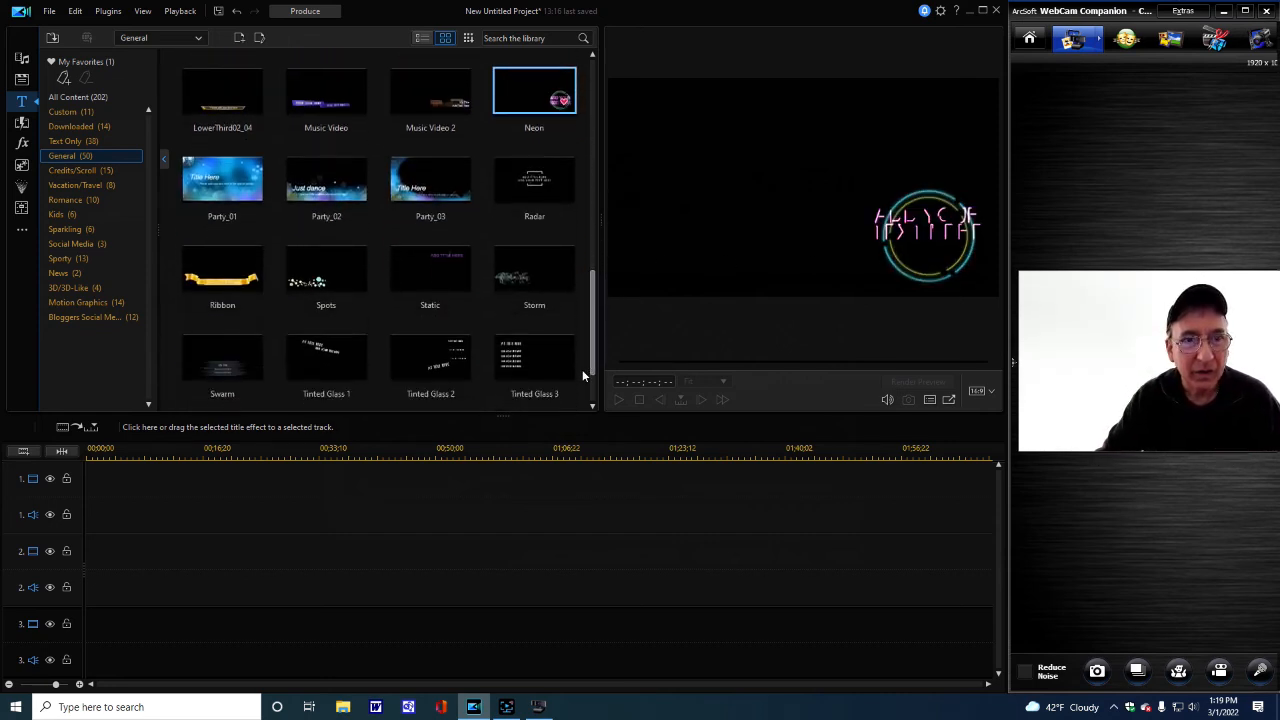
Step: Browse the Credits/Scroll, Vacation/Travel, Romance, Kids and Sporty title categories
click(59, 171)
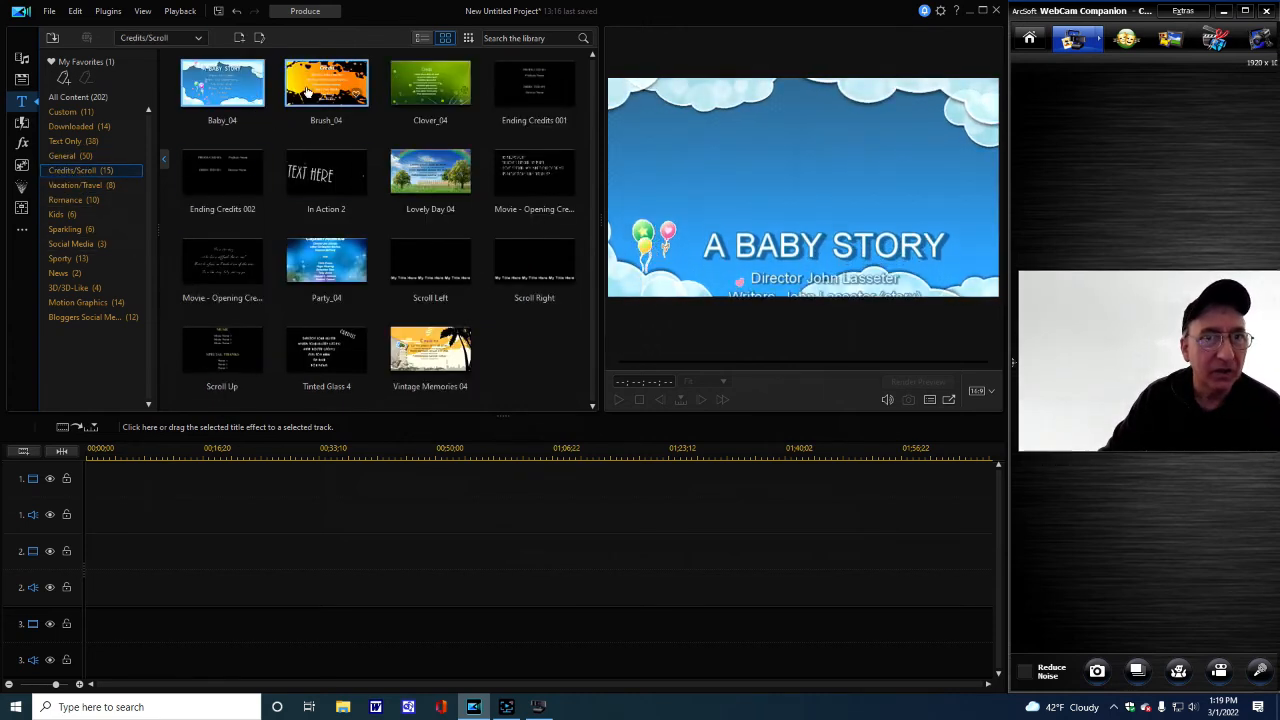
click(73, 188)
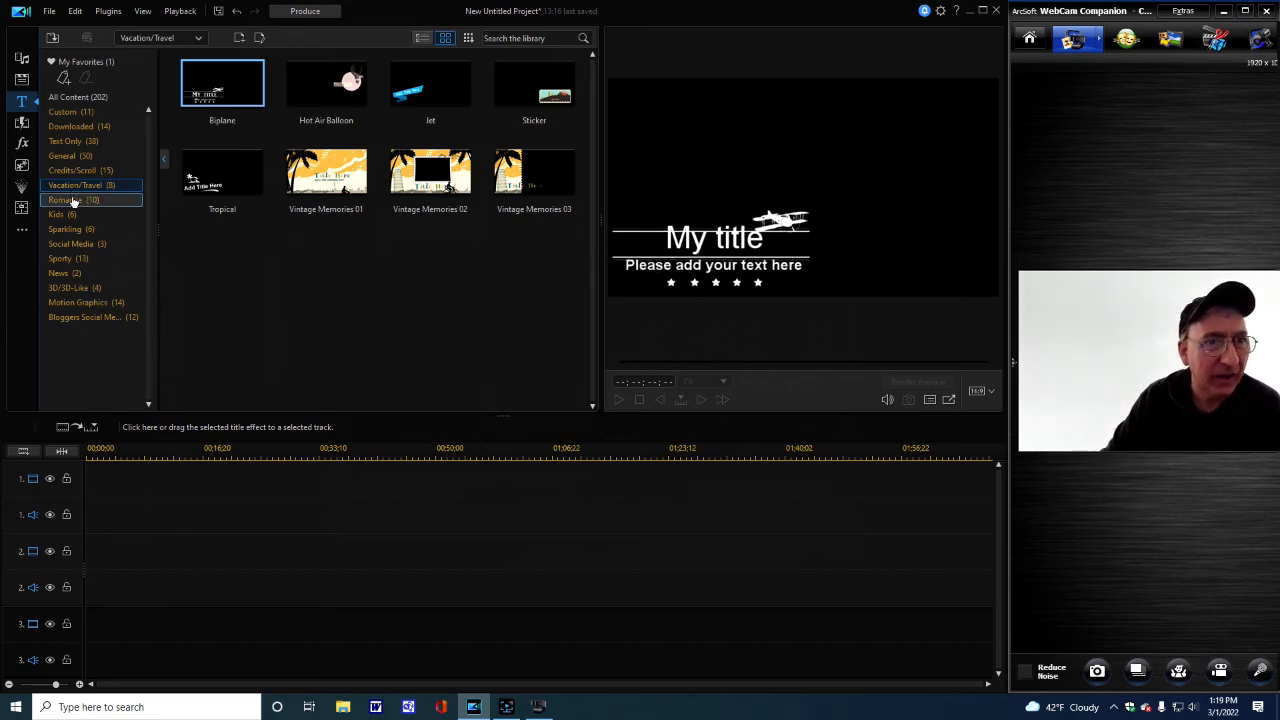
click(70, 200)
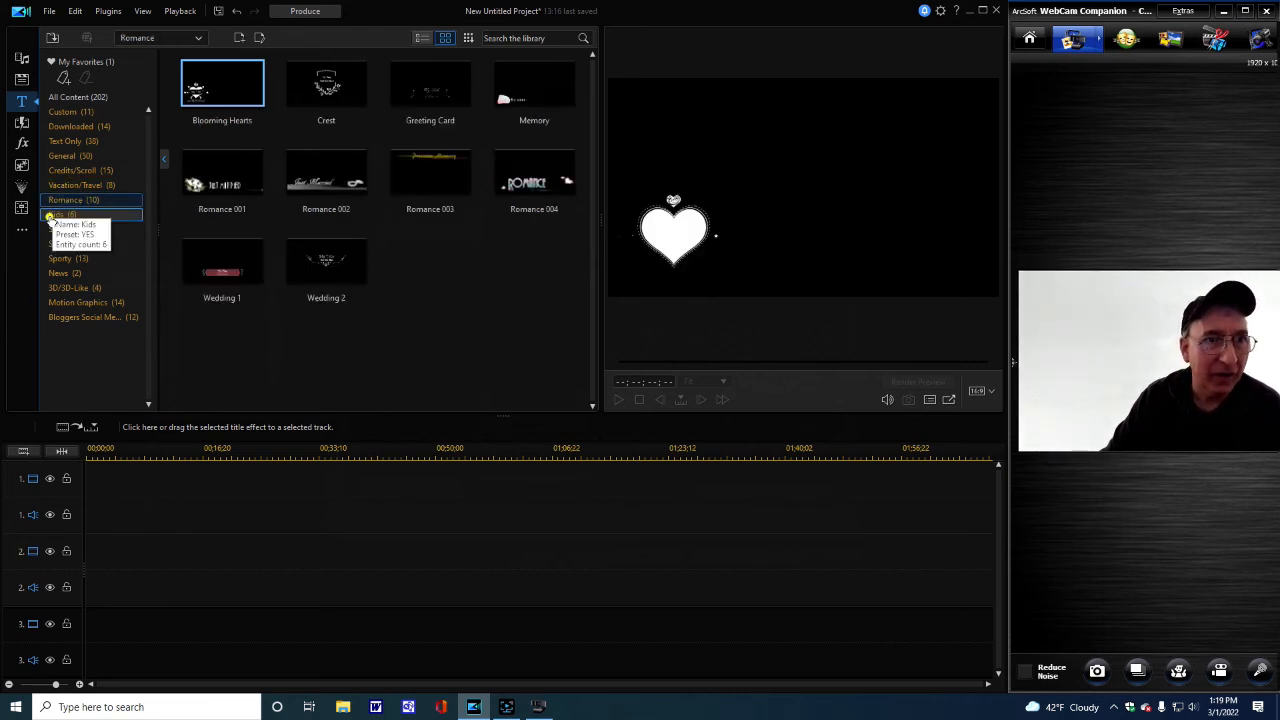
click(55, 215)
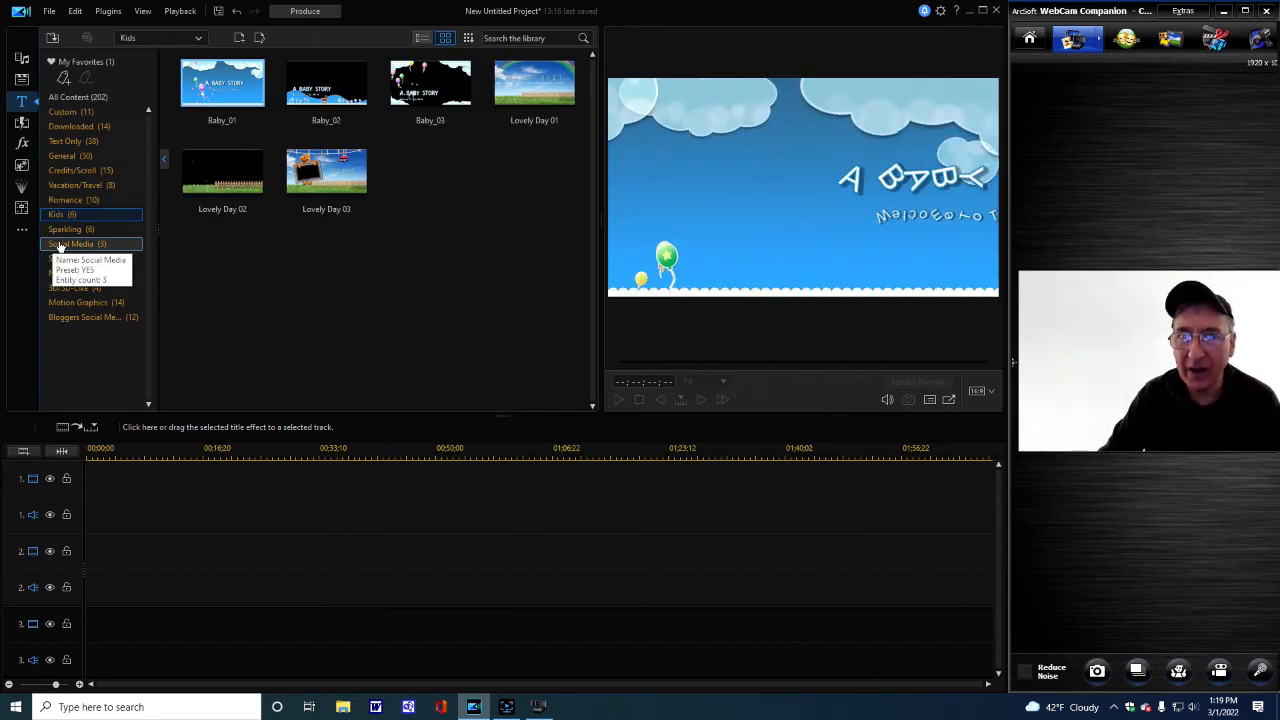
click(62, 260)
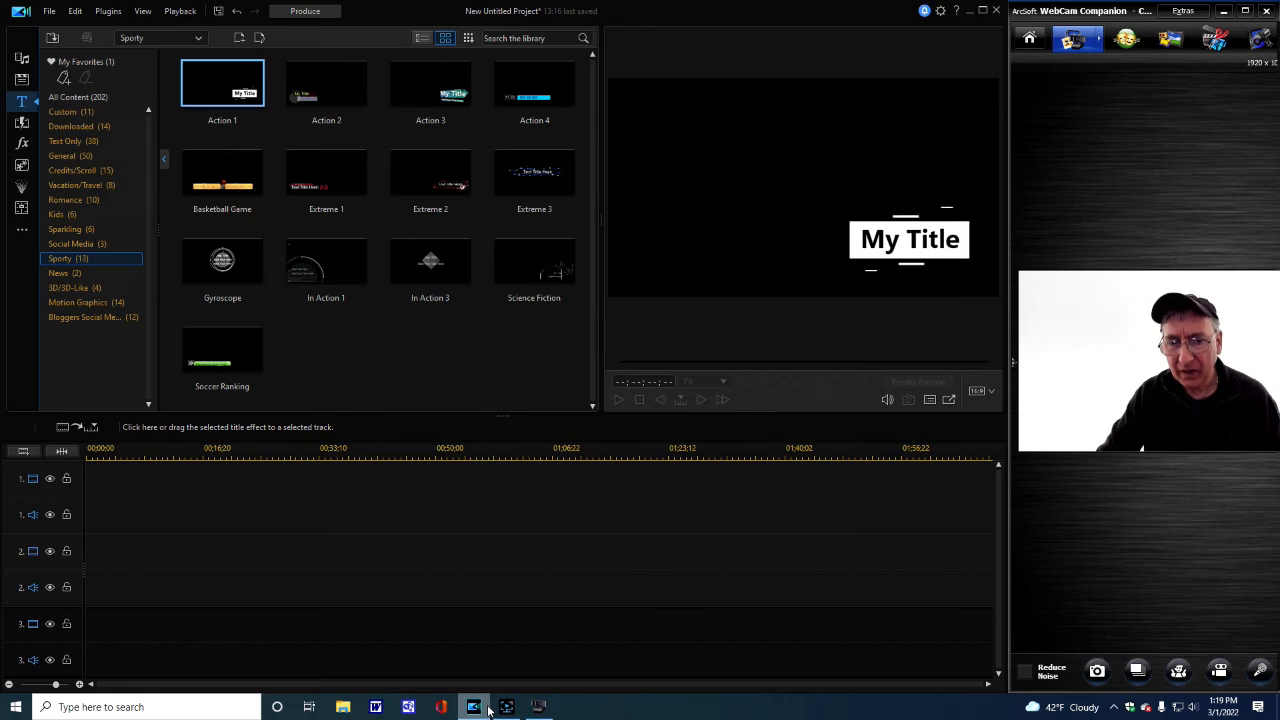
mouse_move(489, 710)
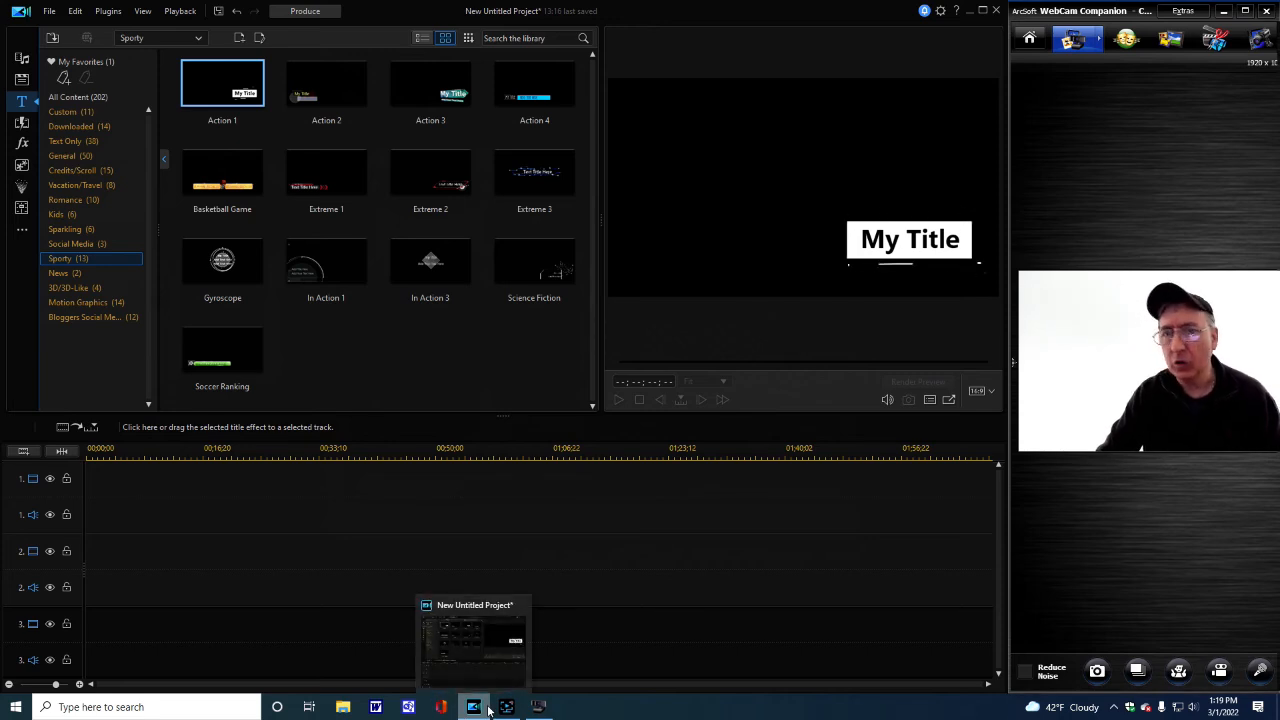
click(971, 12)
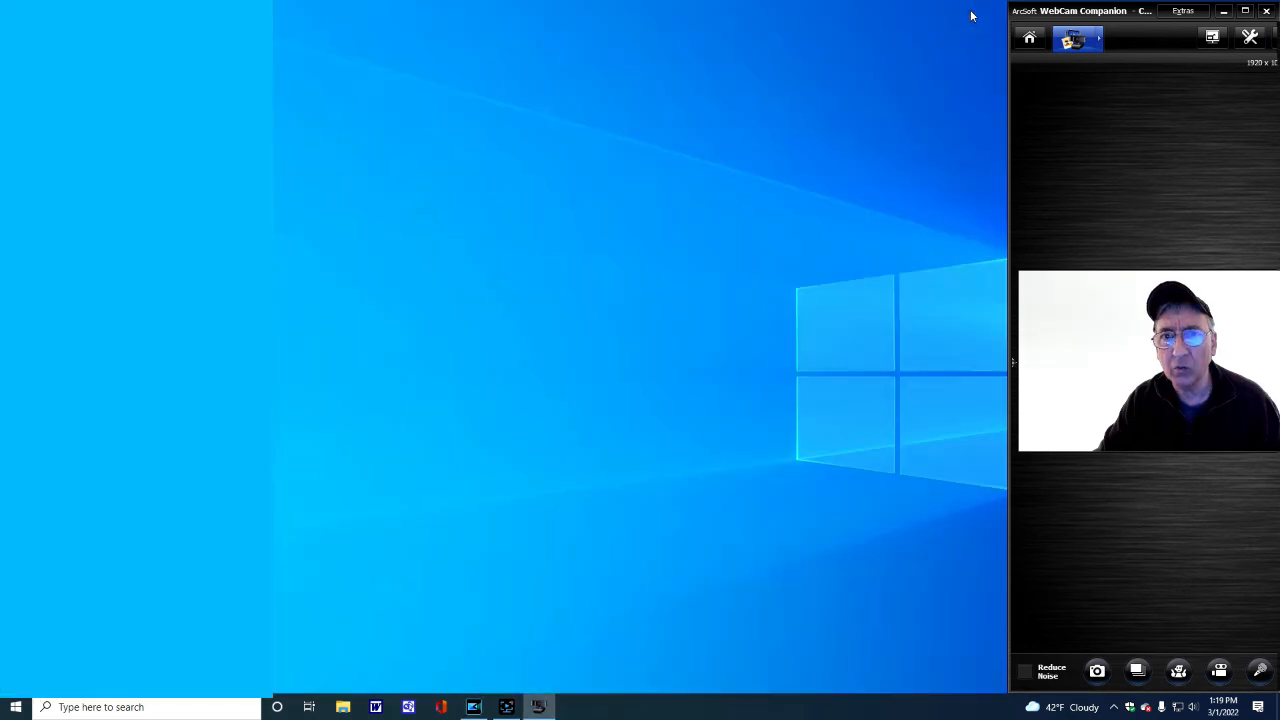
click(473, 708)
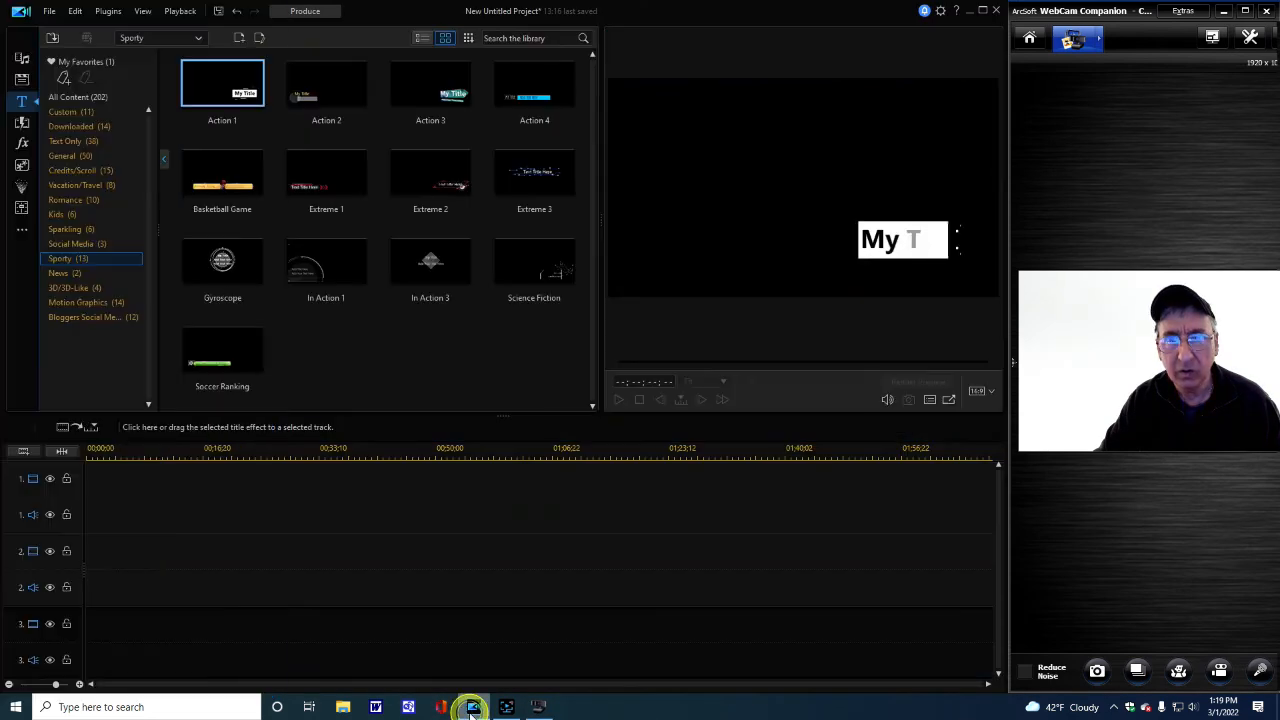
Step: Look at the General preferences and close them, and open CyberLink's Online Support Website
click(940, 13)
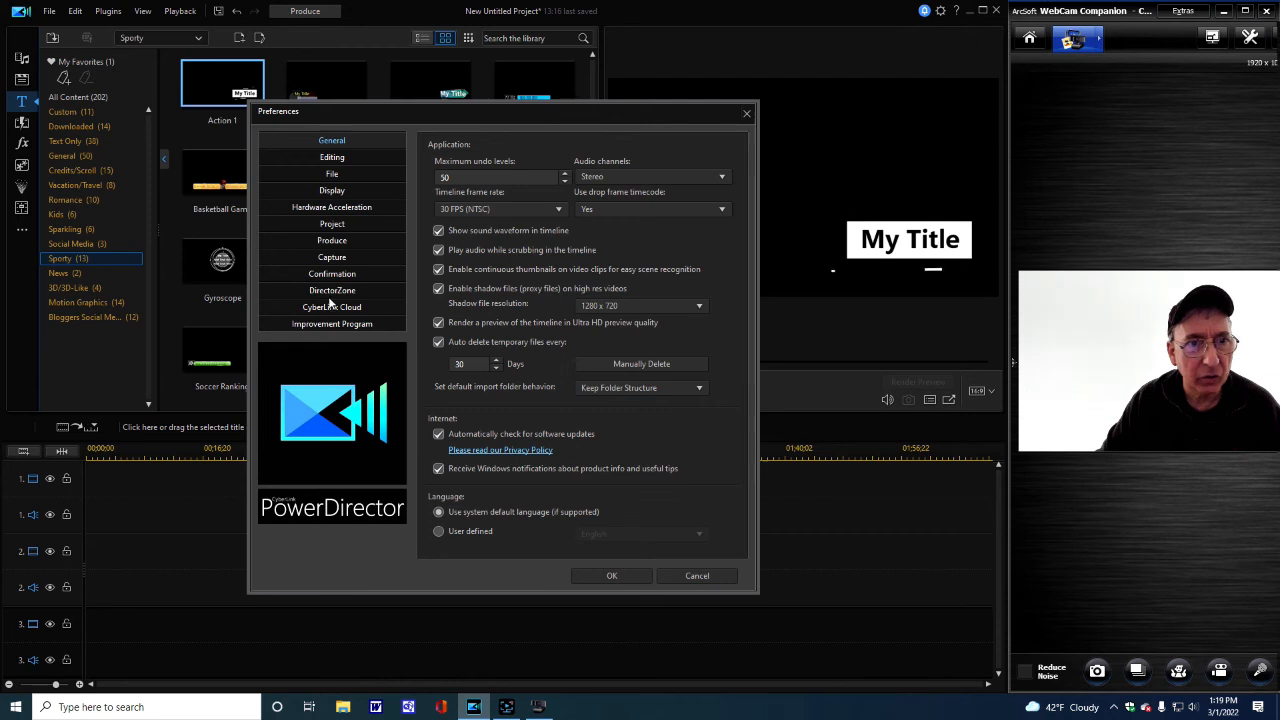
click(750, 112)
click(956, 12)
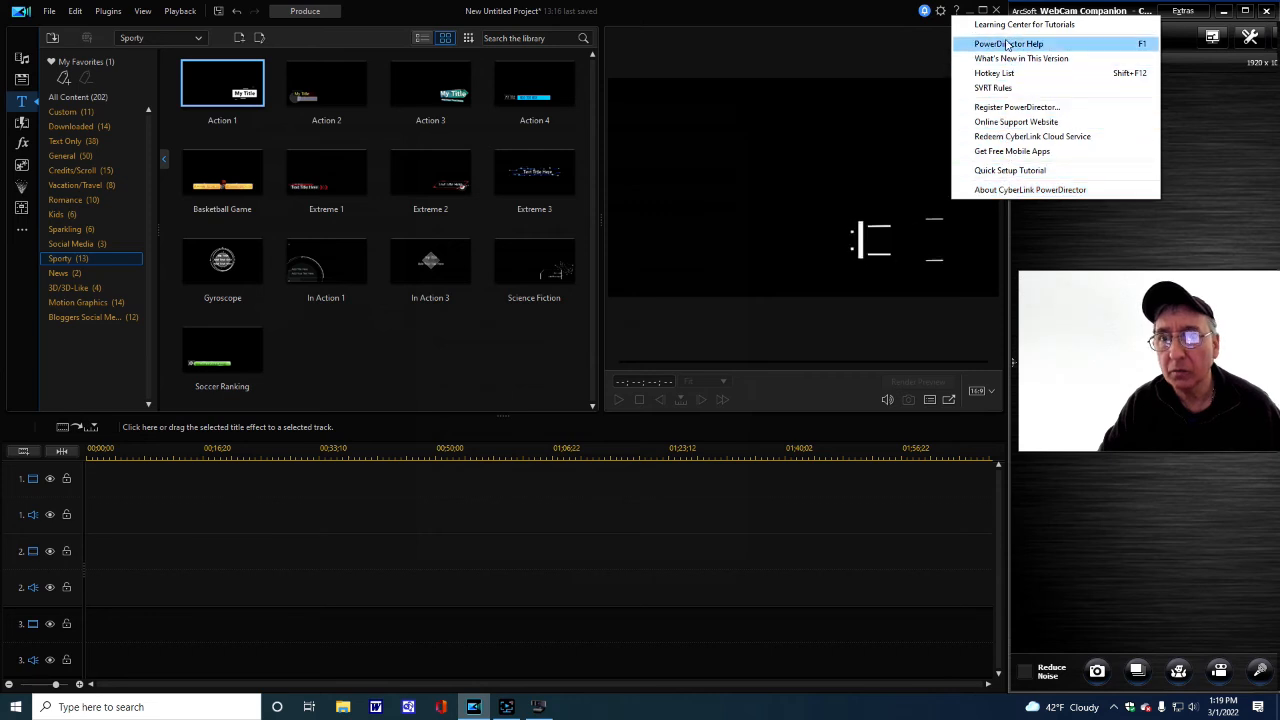
click(997, 122)
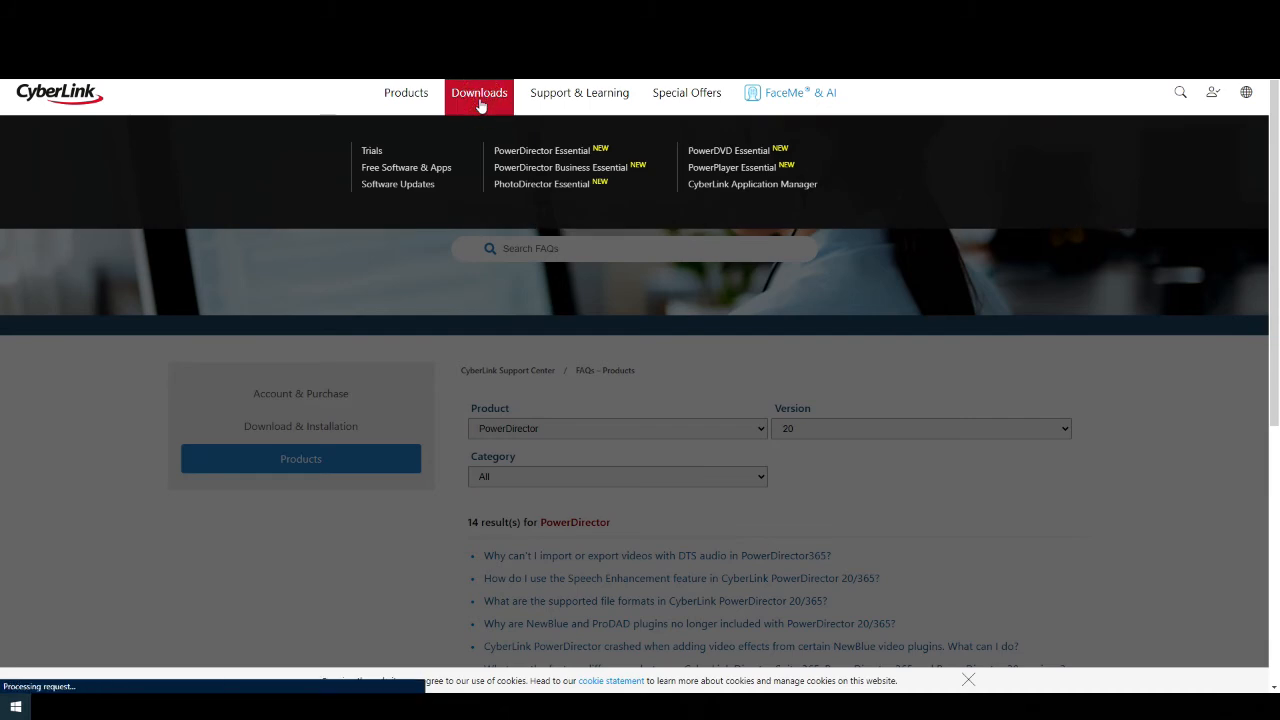
Step: Open the CyberLink website's Downloads page and look through the Video Editing & Plug-ins trial software
click(479, 98)
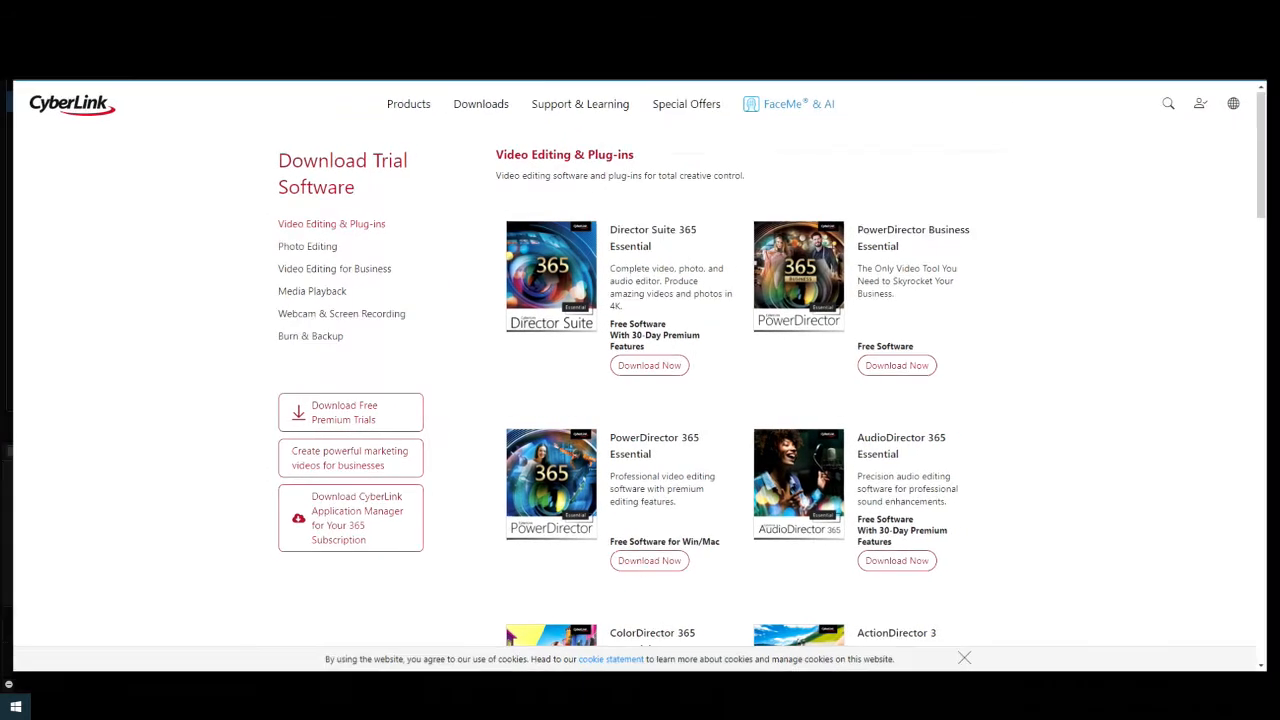
scroll(1016, 272, down, 1)
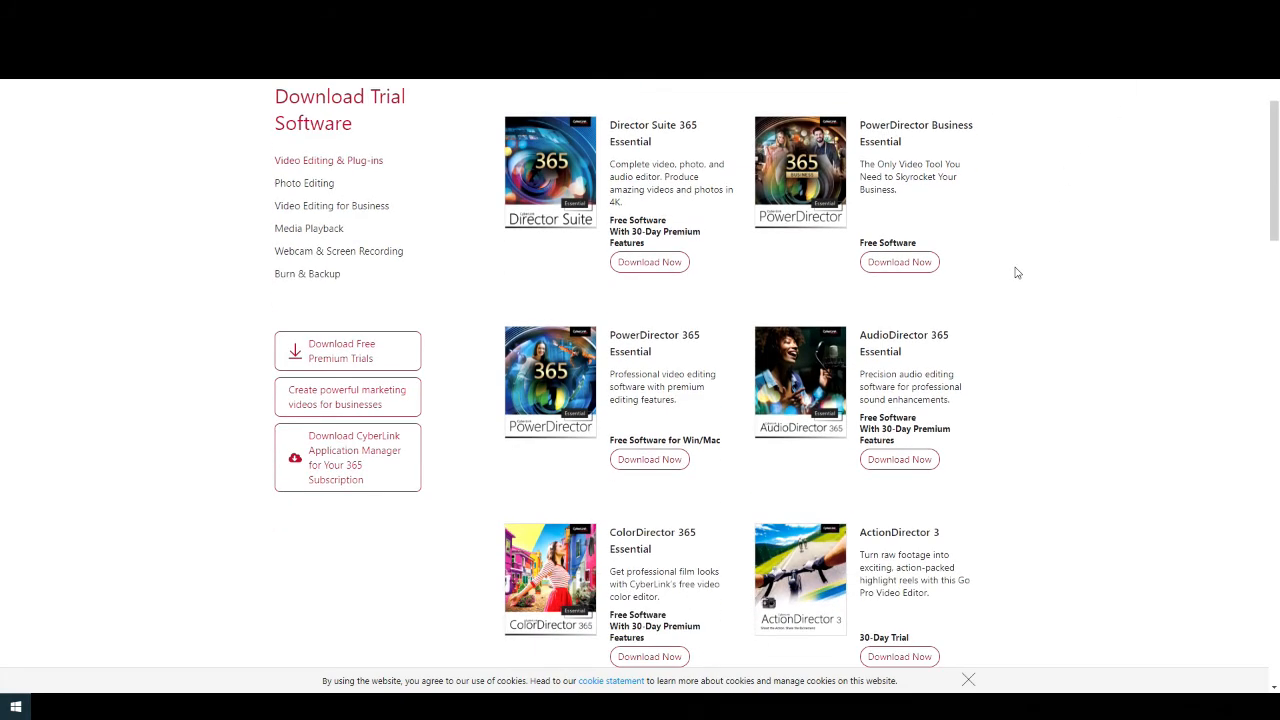
scroll(1016, 272, down, 1)
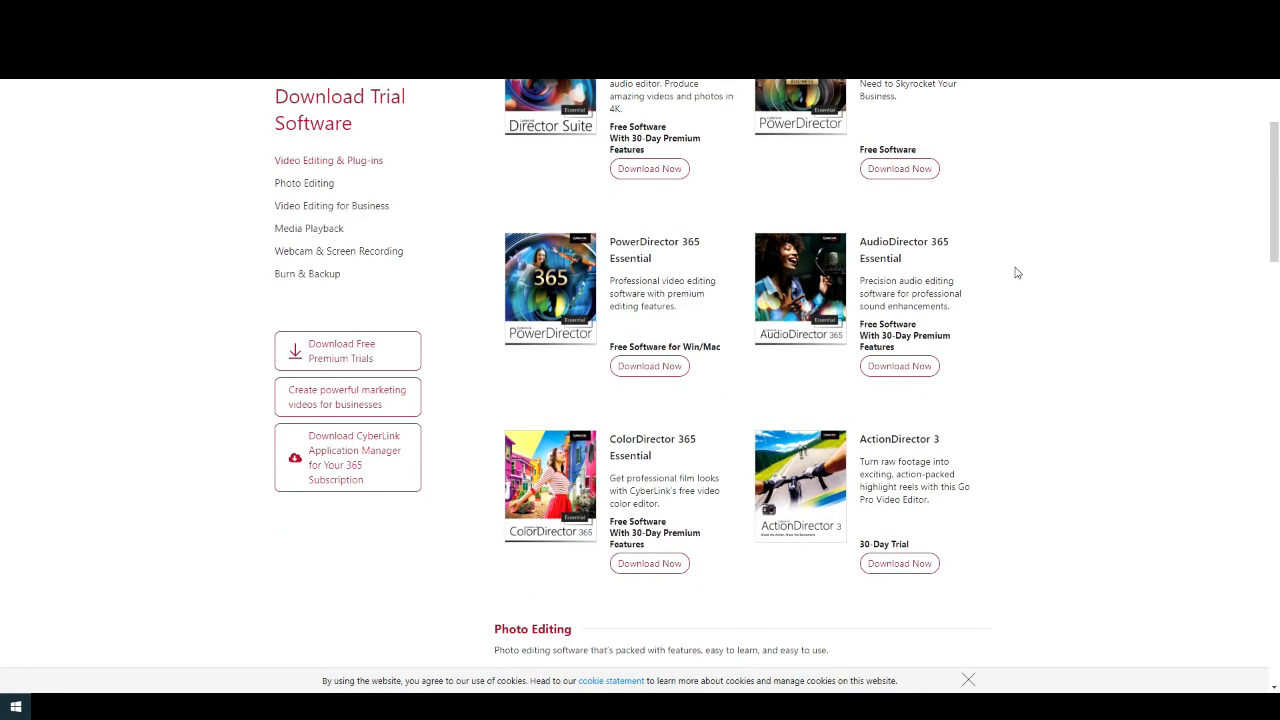
scroll(1016, 272, up, 2)
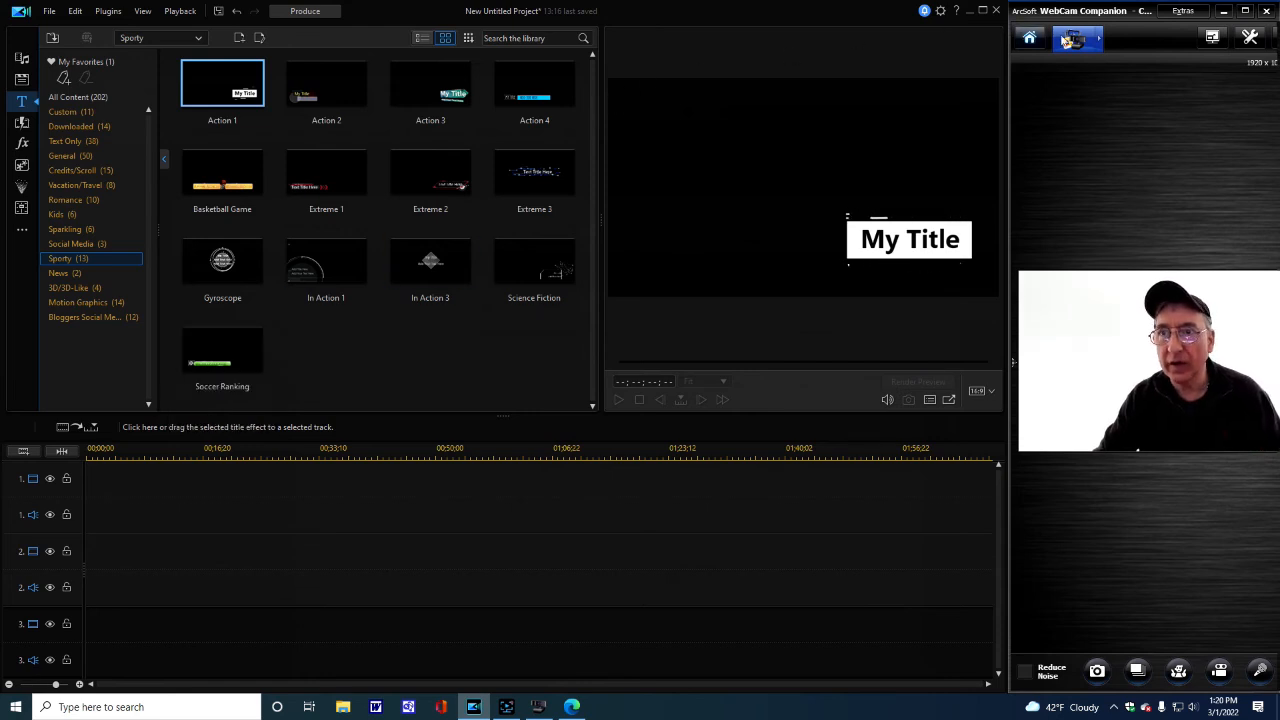
Step: Switch to WebCam Companion and enlarge its capture window to full screen
click(1245, 11)
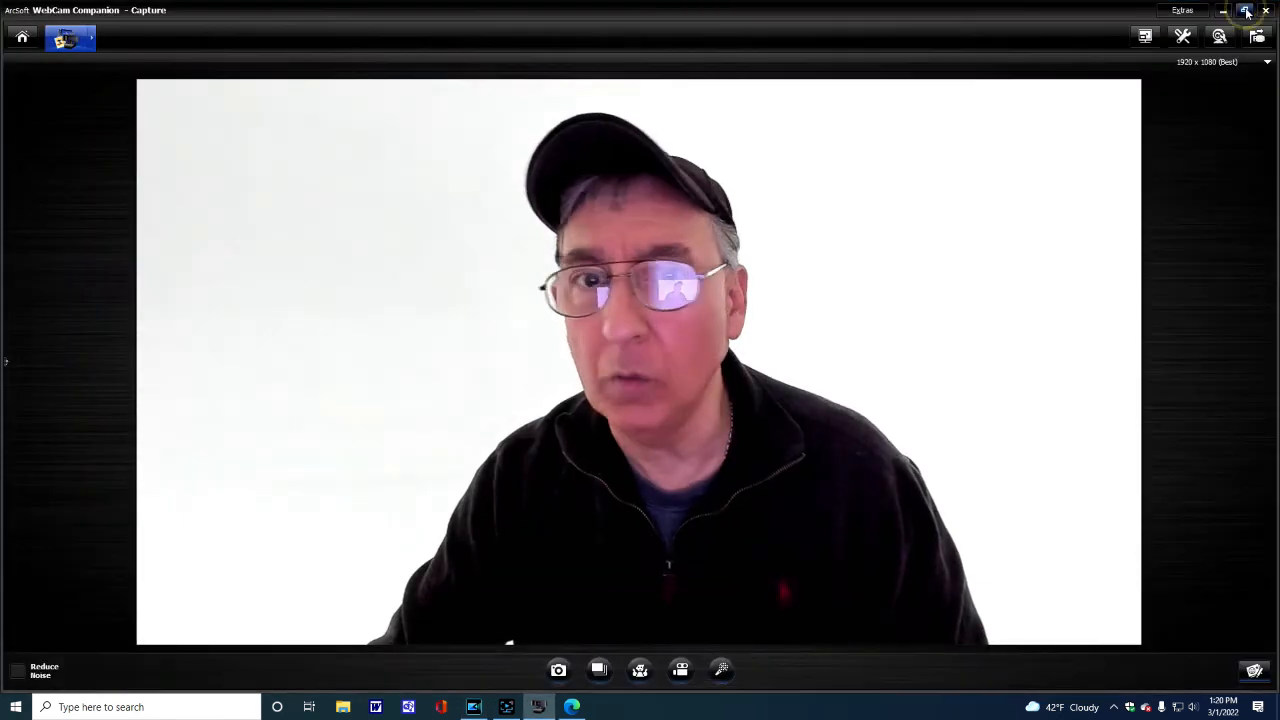